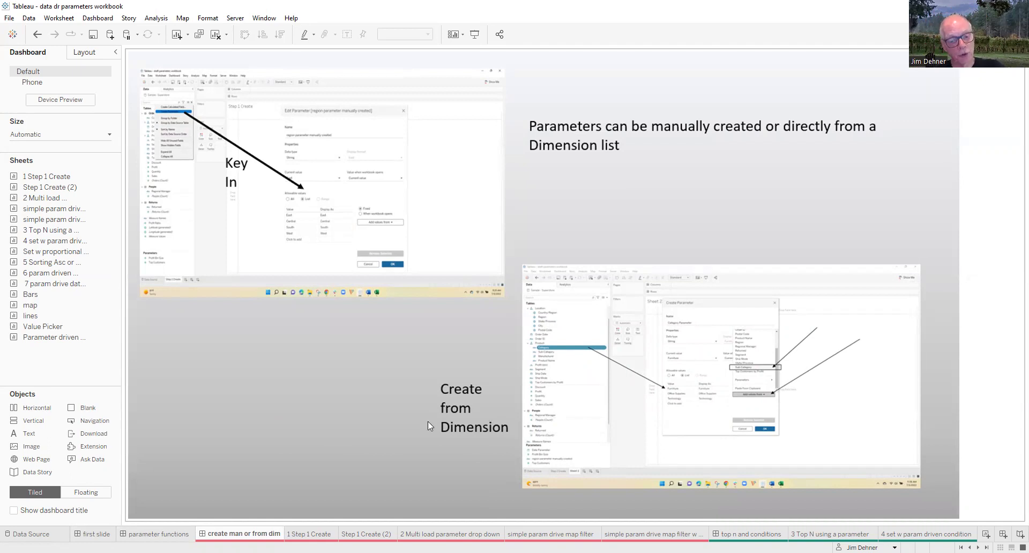
- On the 1 Step 1 Create sheet, start a new parameter named "test parameter region"
key(ctrl+Tab)
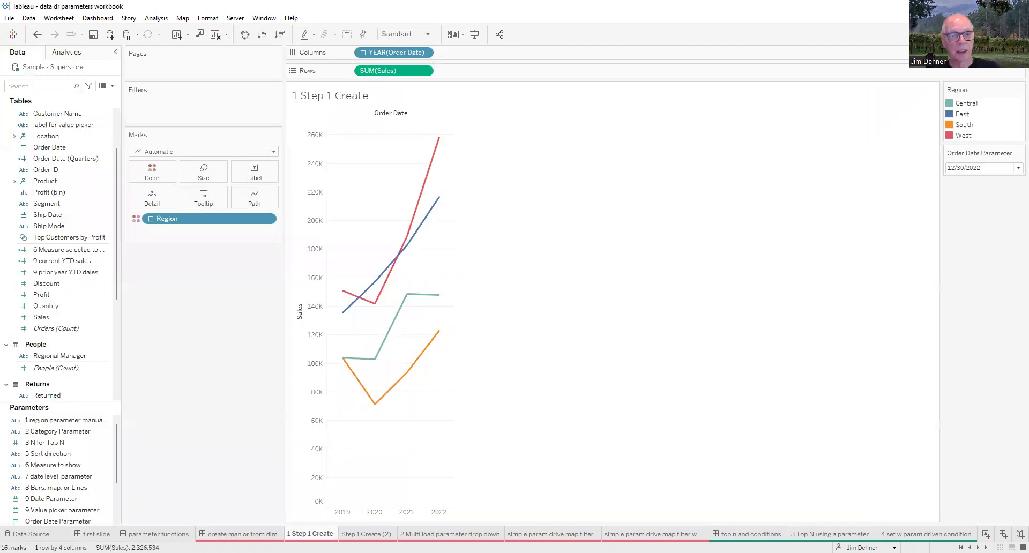
click(112, 86)
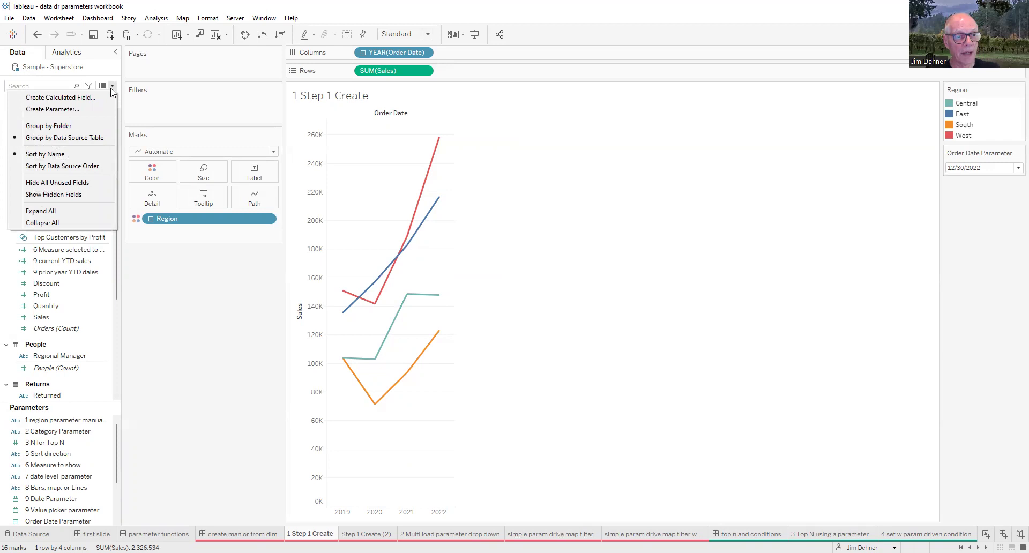
click(59, 109)
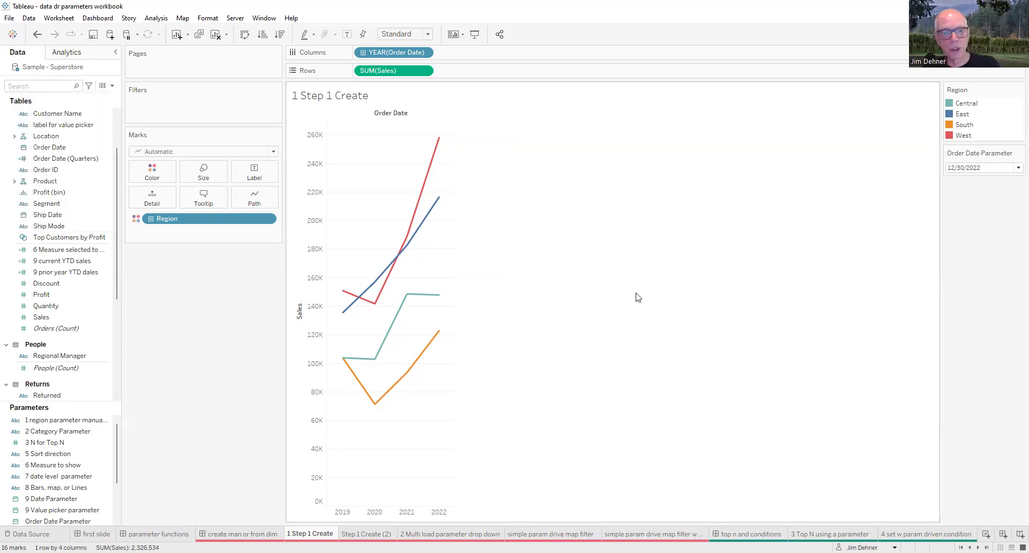
drag(476, 188, 373, 185)
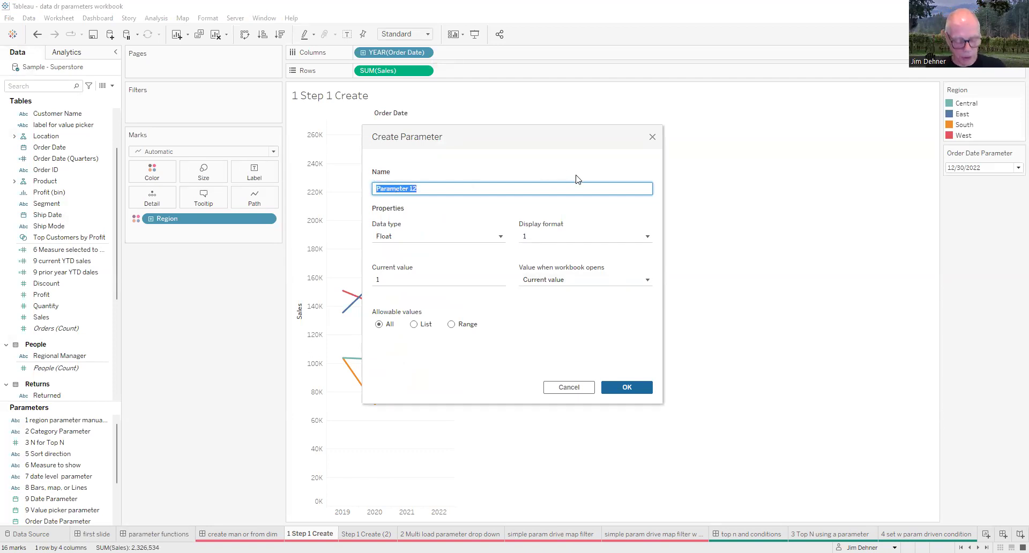
text(test )
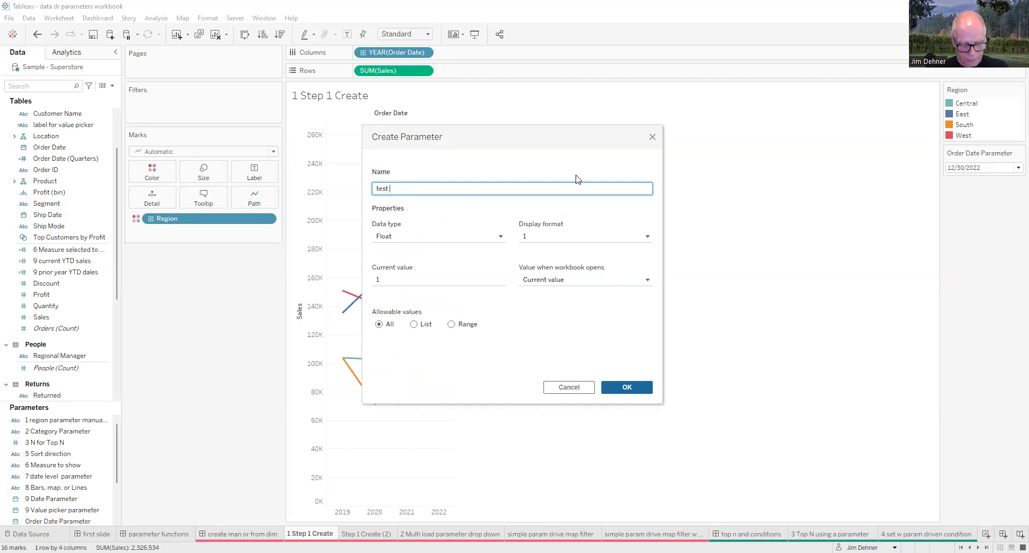
text(parameter)
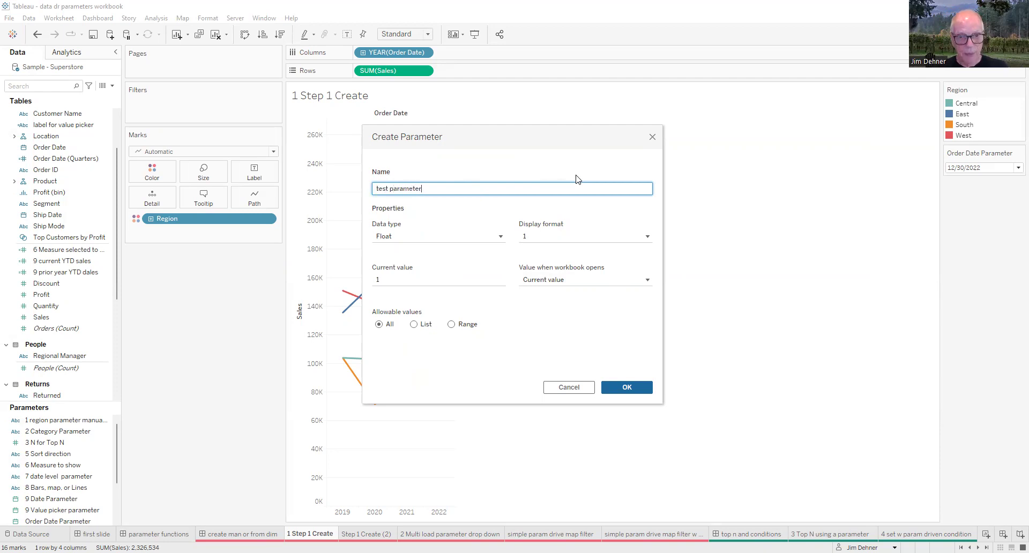
text( region)
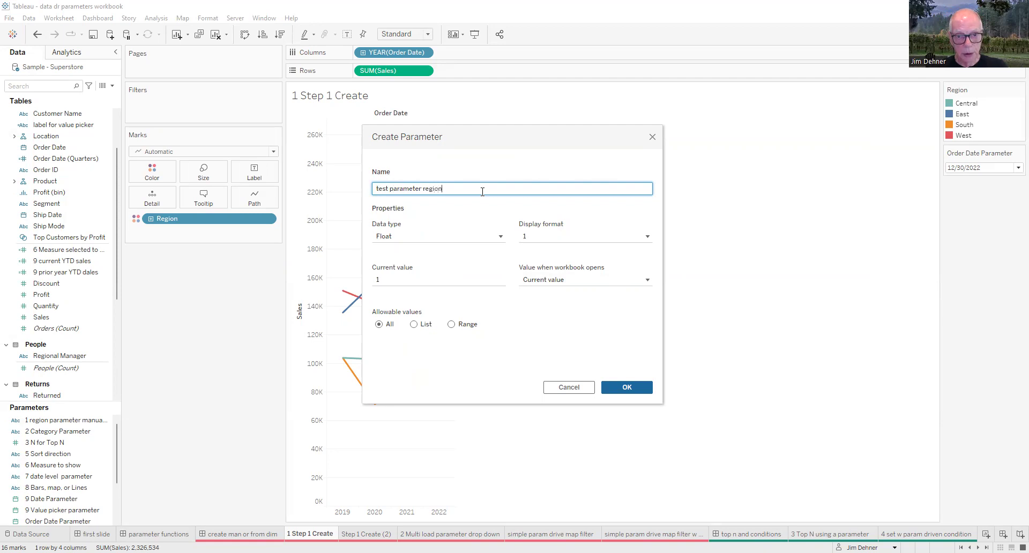
click(438, 221)
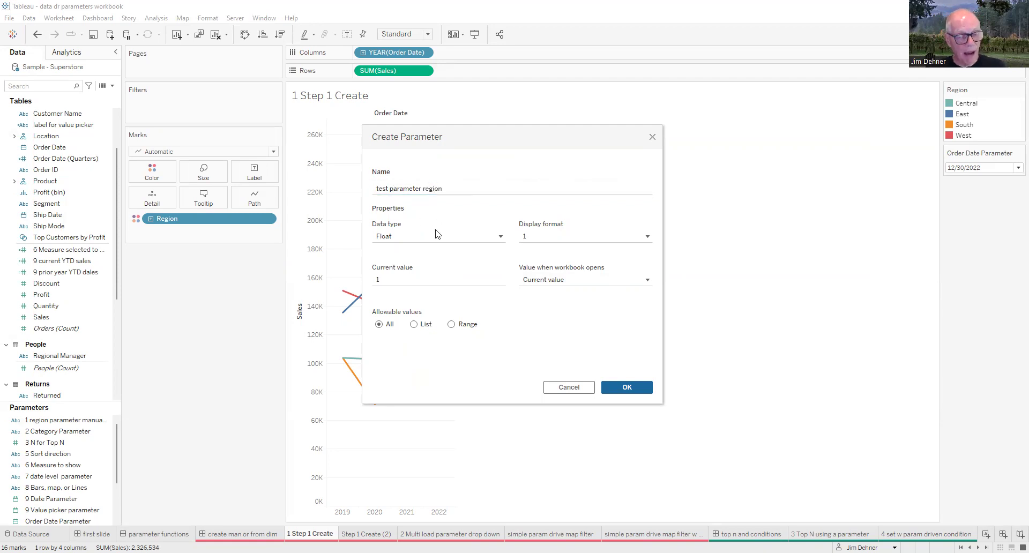
- Set the parameter's data type to String and its allowable values to List
click(501, 239)
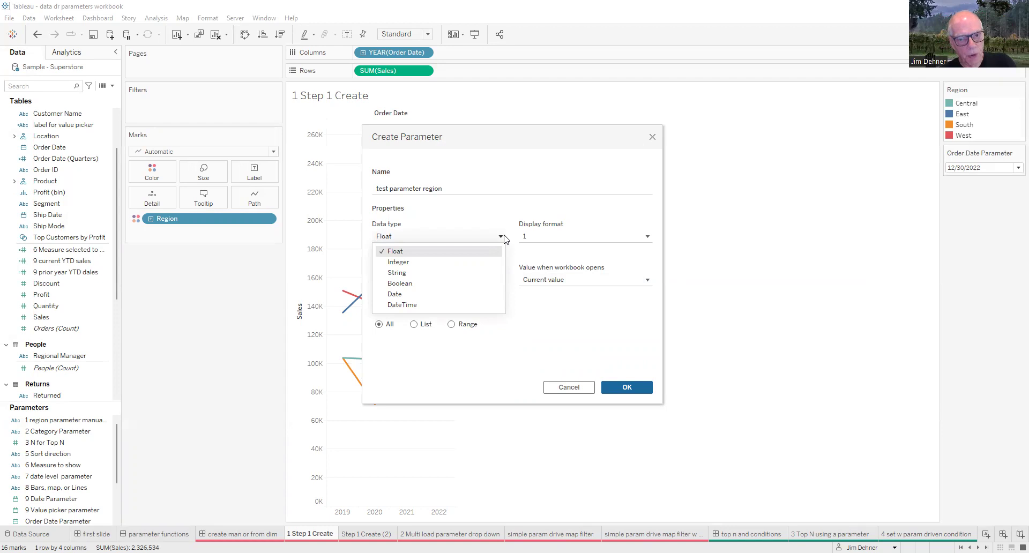
click(397, 273)
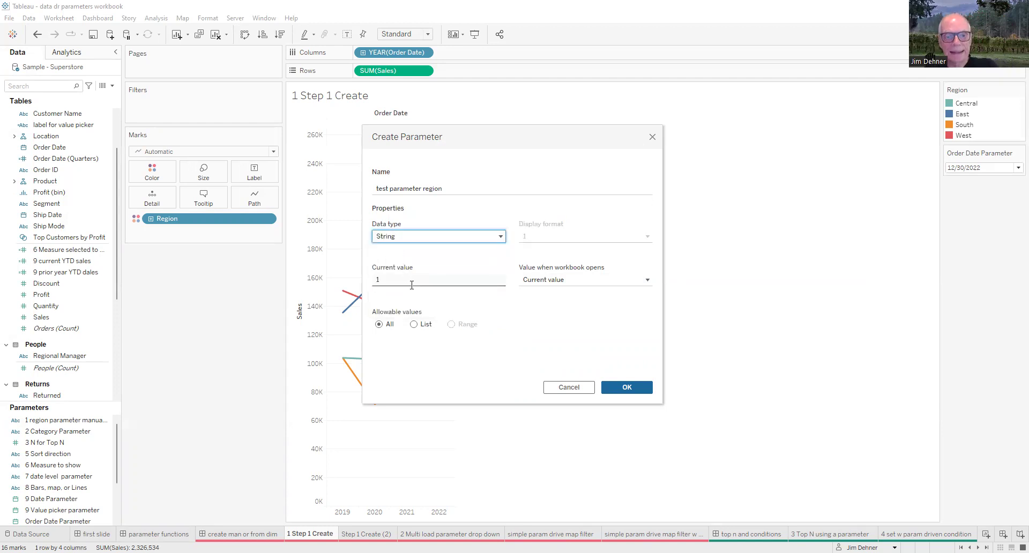
click(413, 324)
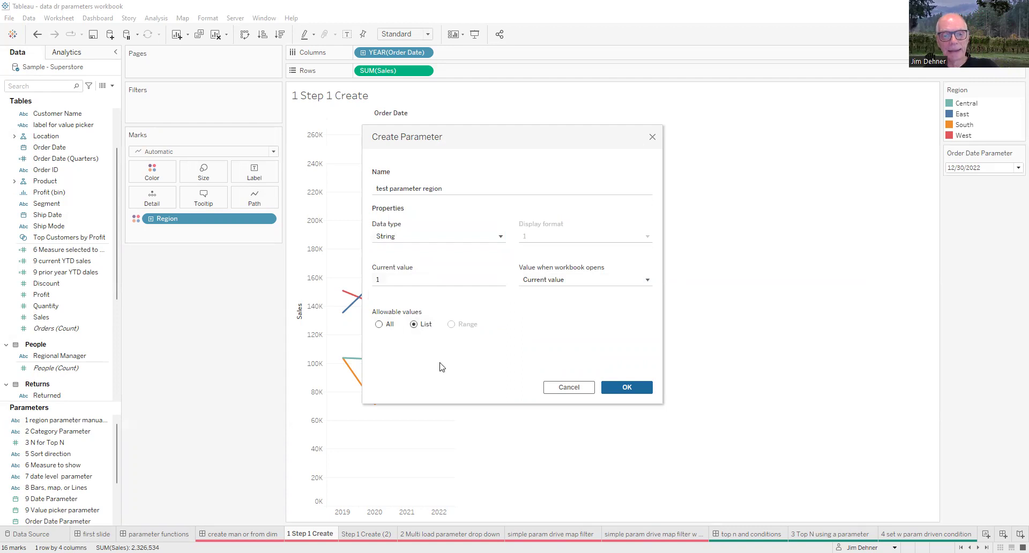
- Enter East, West, Central and South as the parameter's allowable values
click(418, 359)
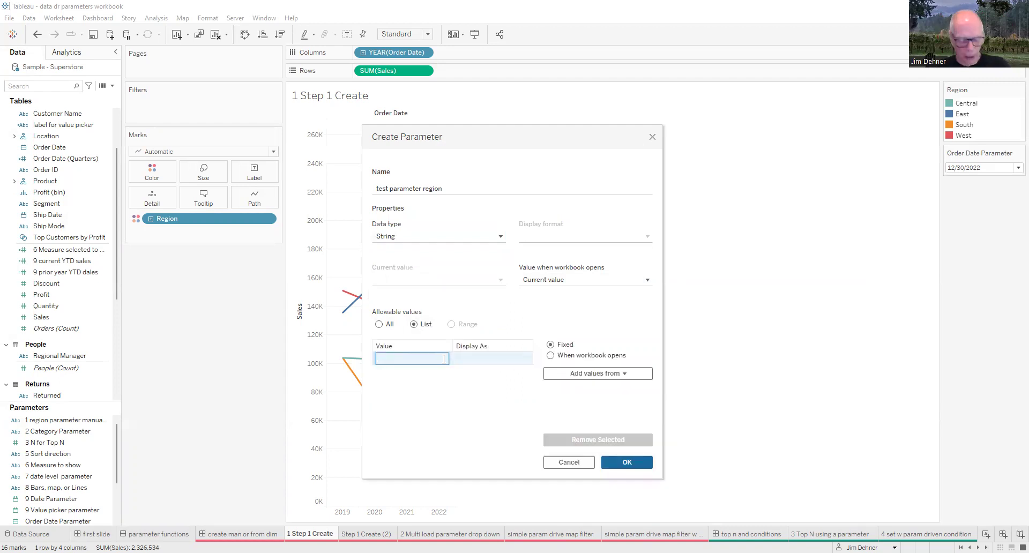
text(East)
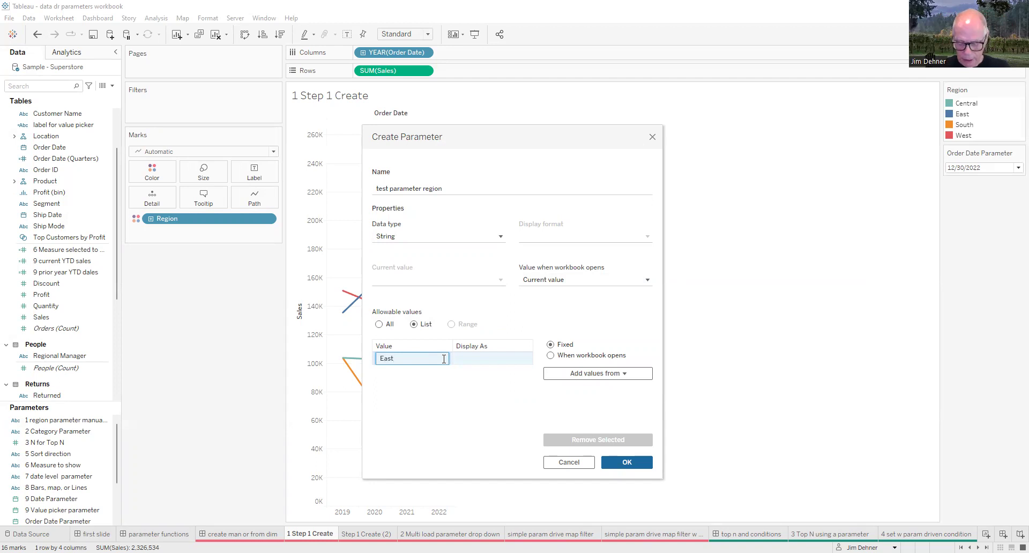
key(Return)
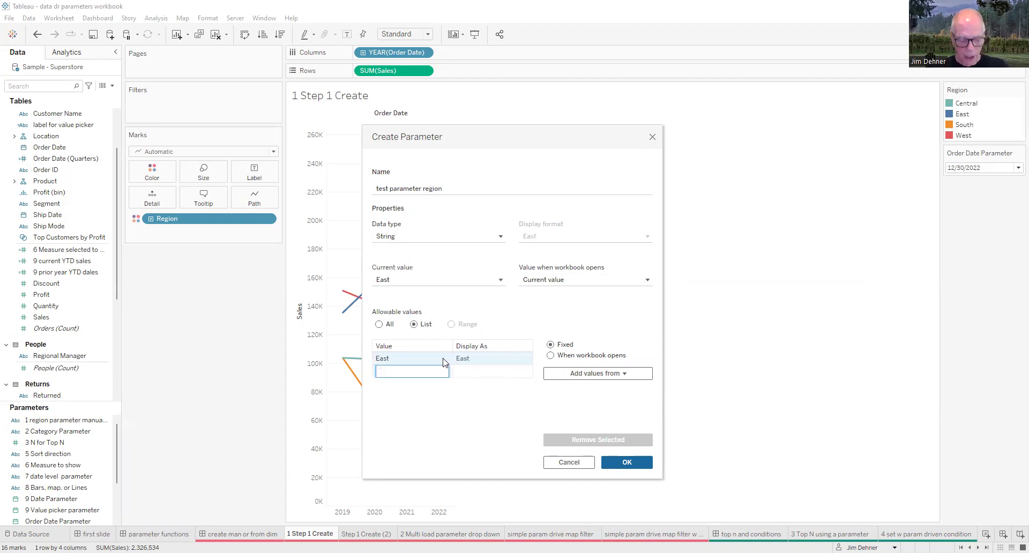
text(West)
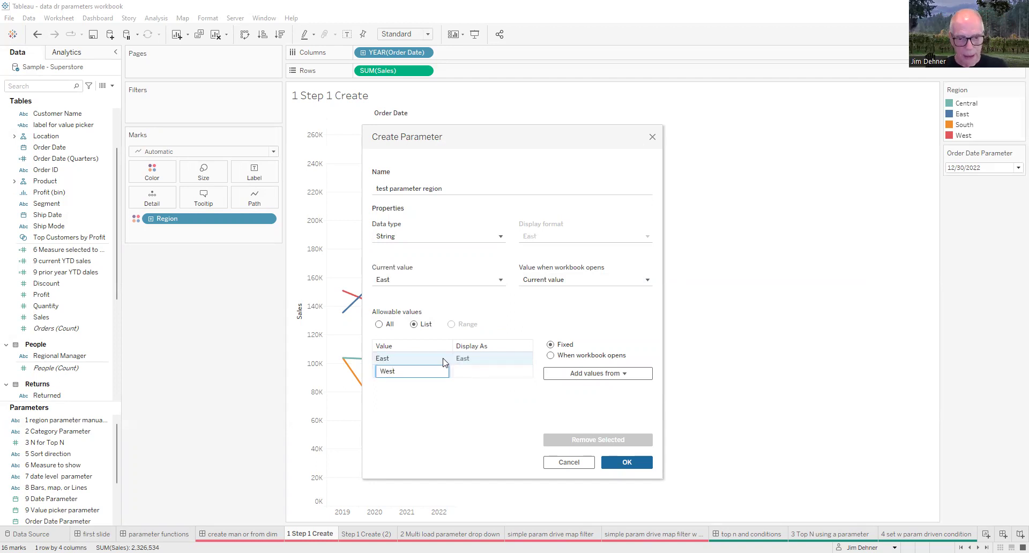
key(Return)
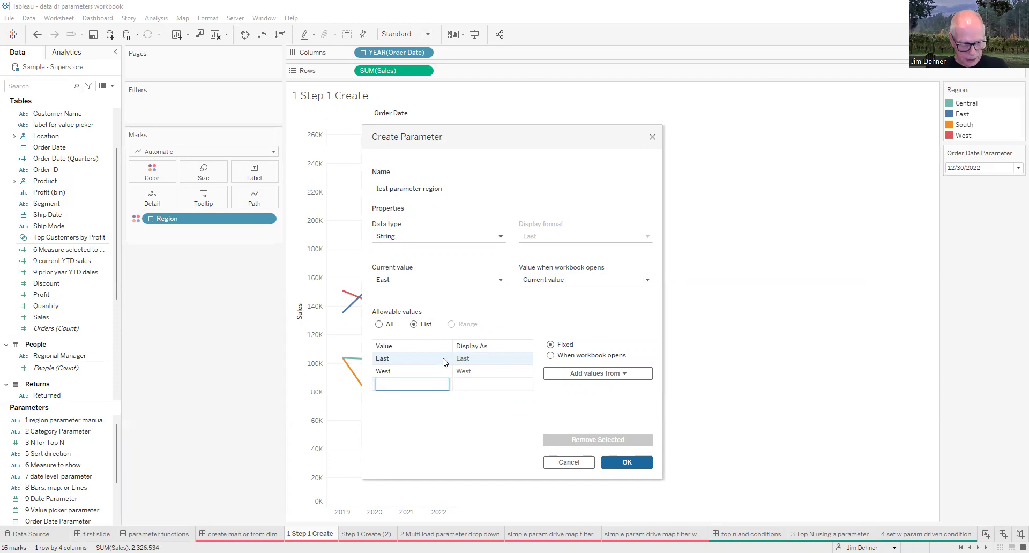
text(Centra)
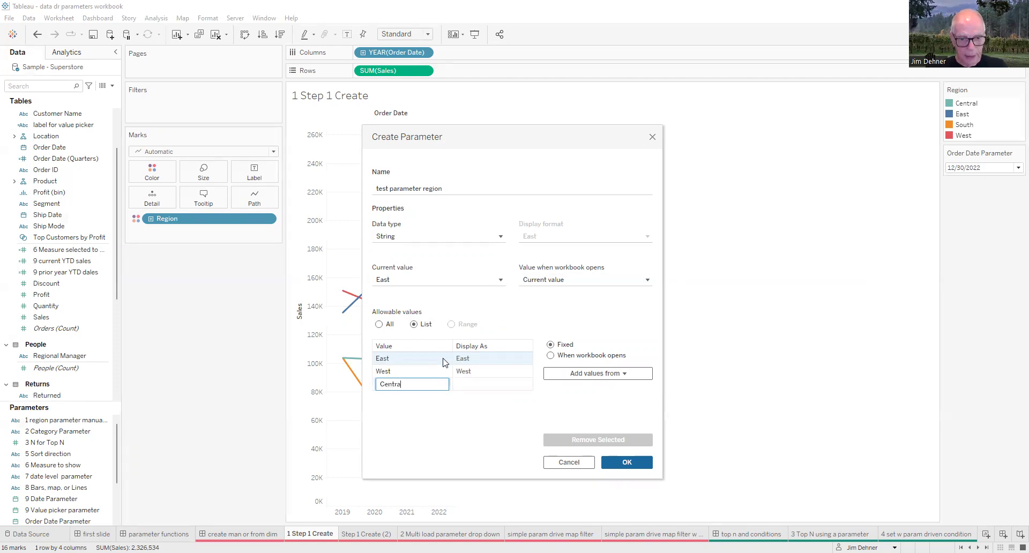
text(l)
key(Return)
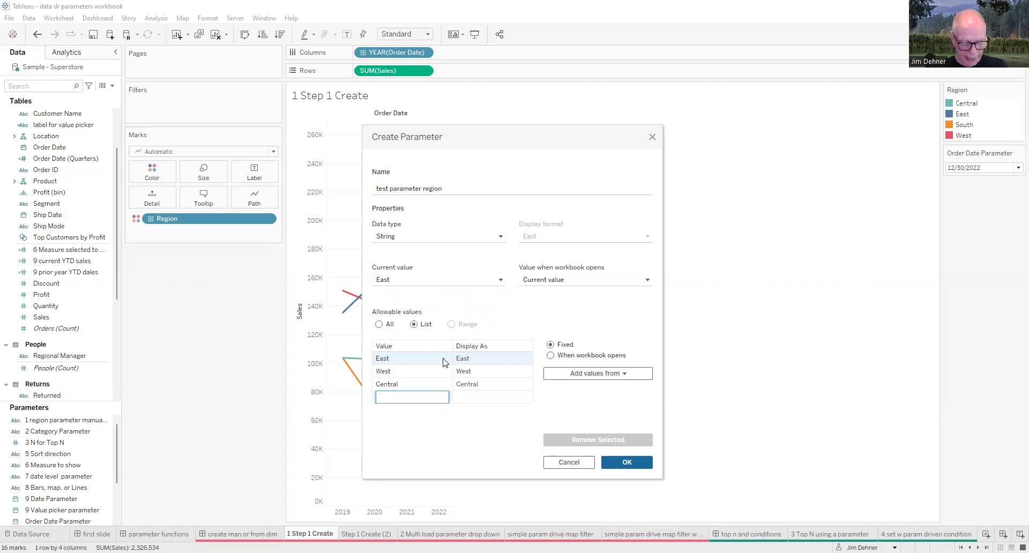
text(South)
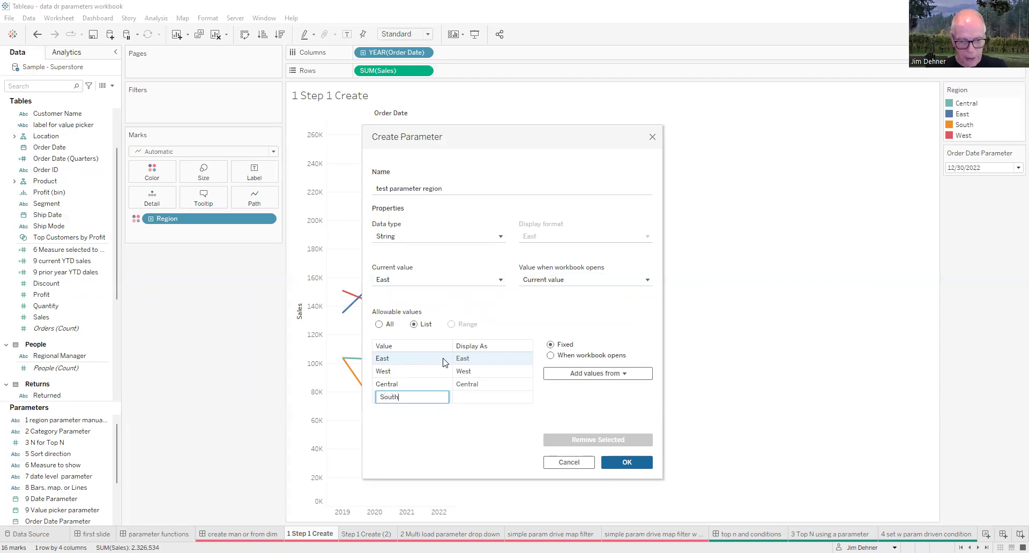
key(Return)
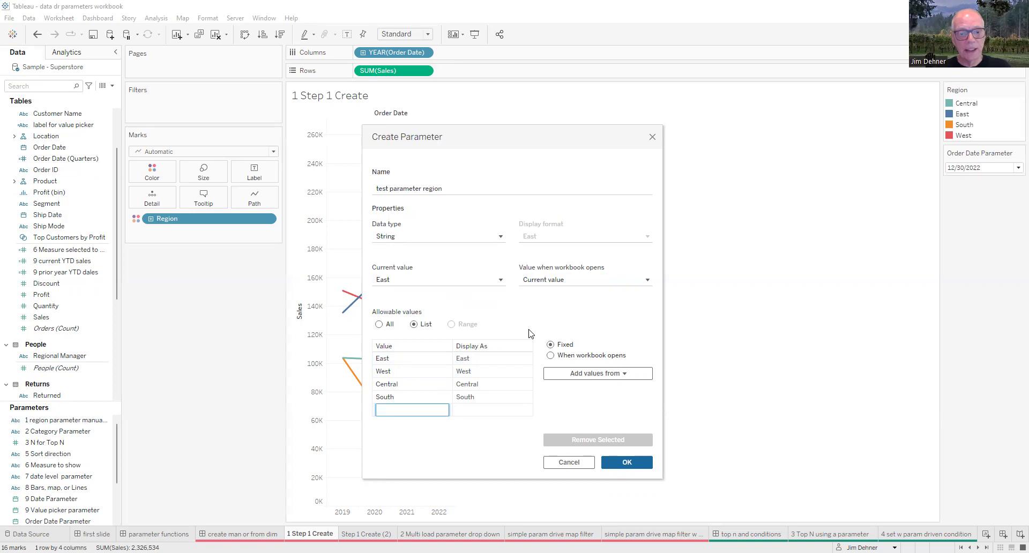
- Set the display name of the East value to "East Coast" and save the parameter
double_click(487, 362)
text(Coast)
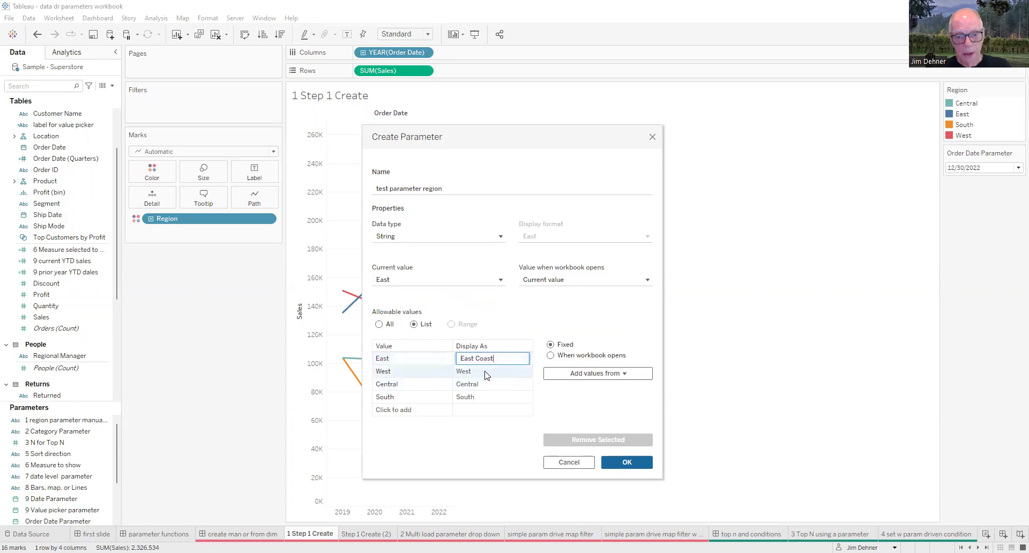
click(489, 372)
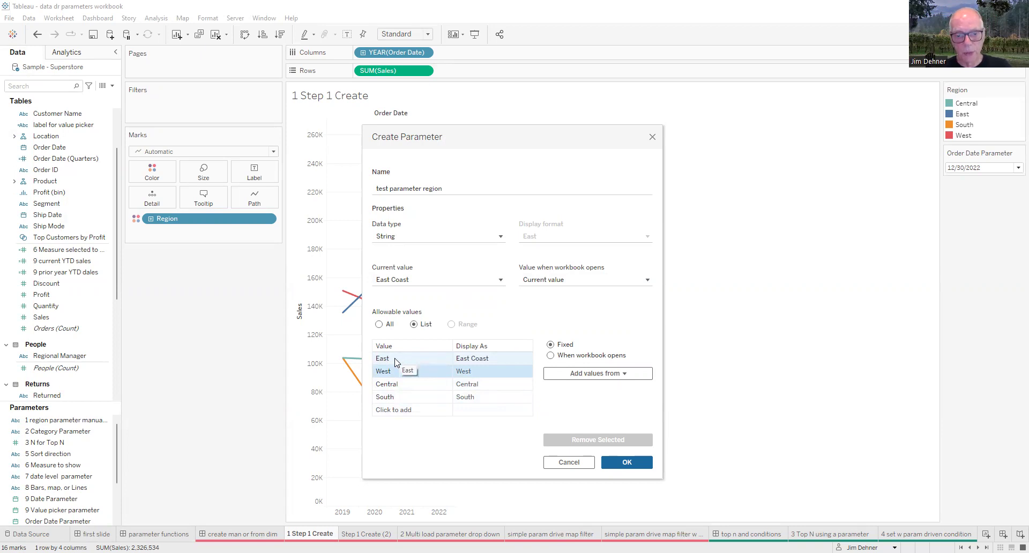
click(626, 463)
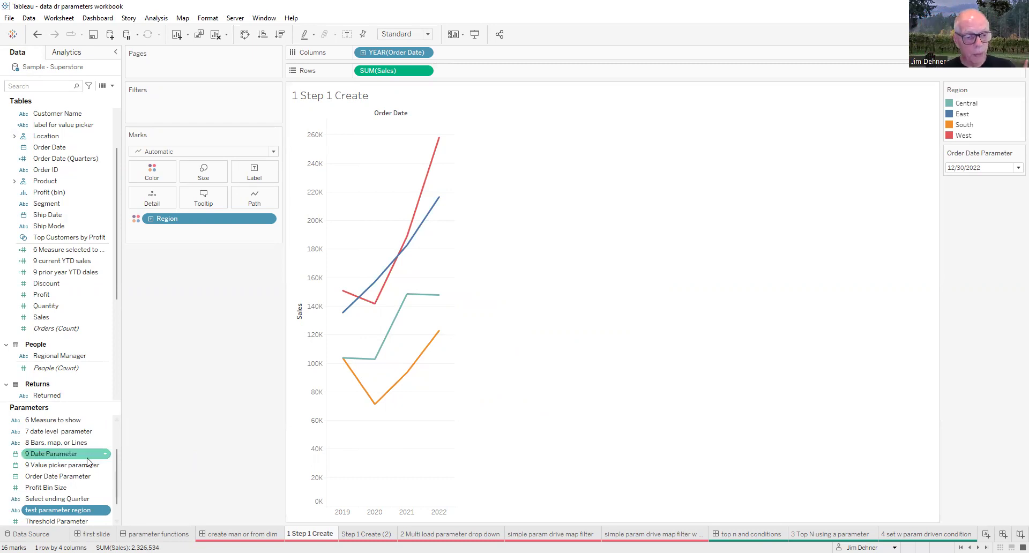
- Show the test parameter region control on the sheet and place it below the Marks card
right_click(68, 515)
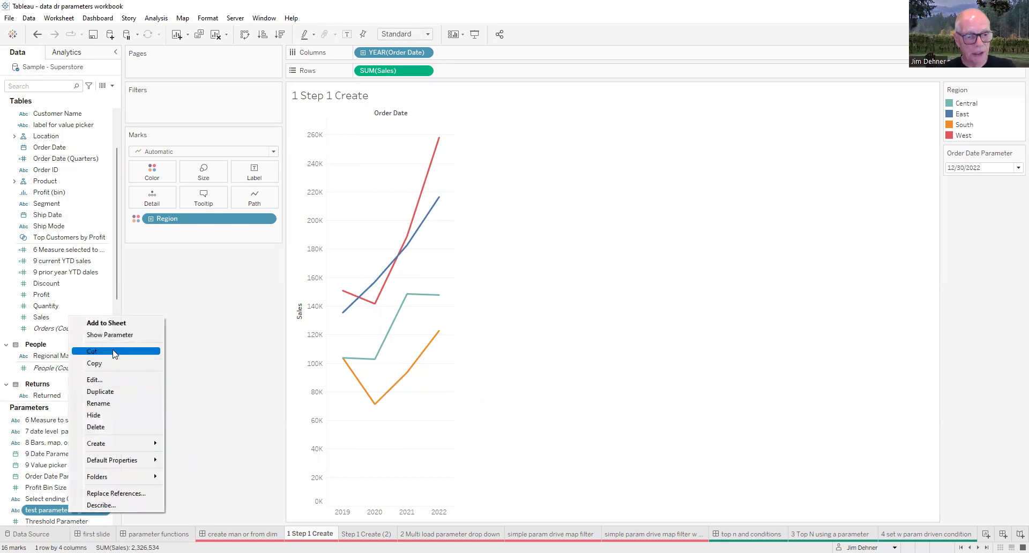
click(110, 334)
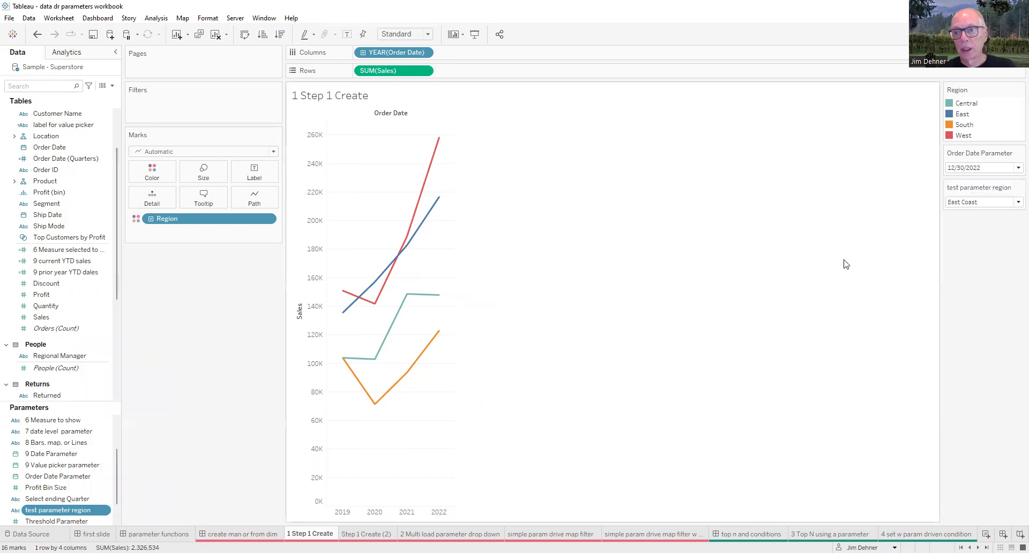
drag(984, 191, 180, 273)
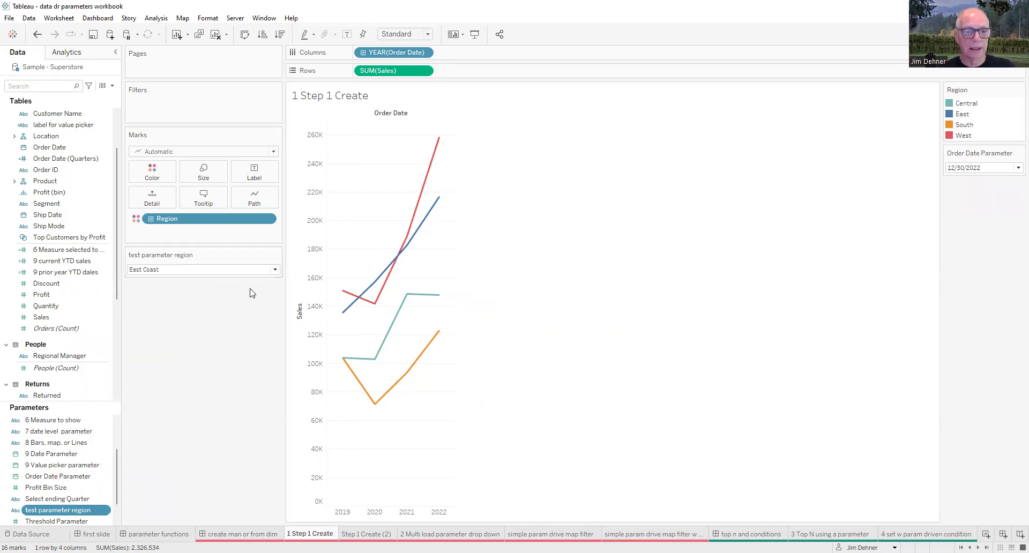
- Display the test parameter region control as a single value list and choose West
click(277, 255)
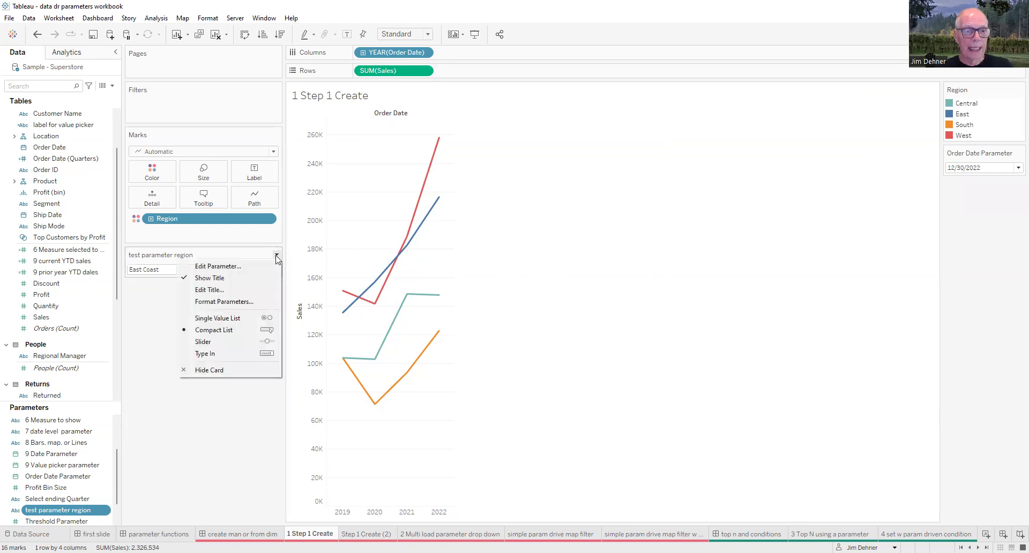
click(235, 319)
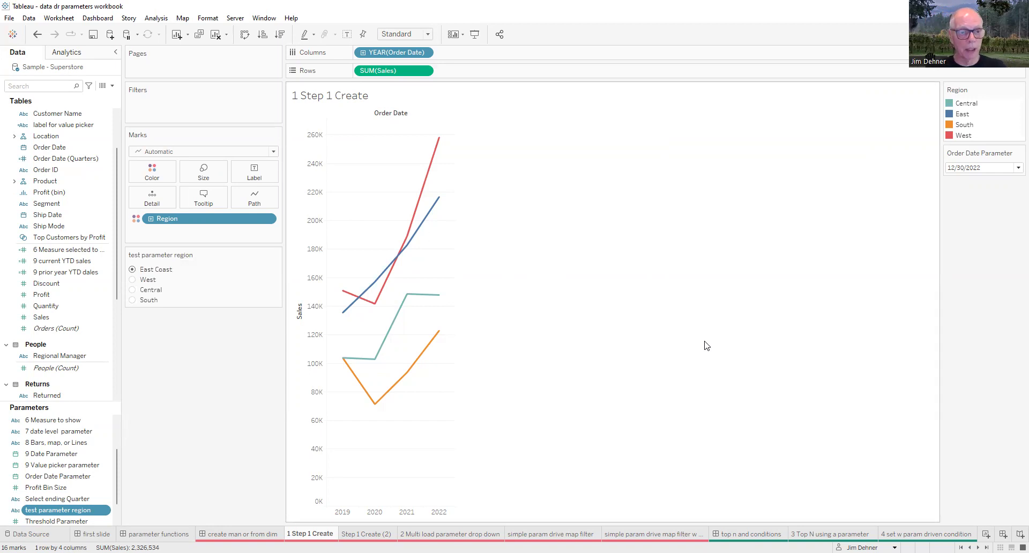
click(137, 280)
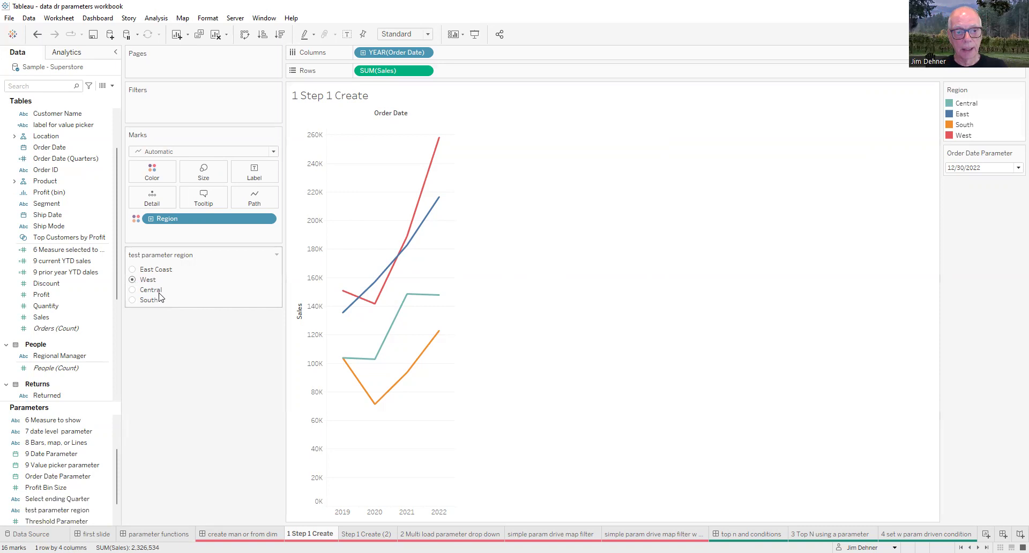
click(132, 270)
click(132, 280)
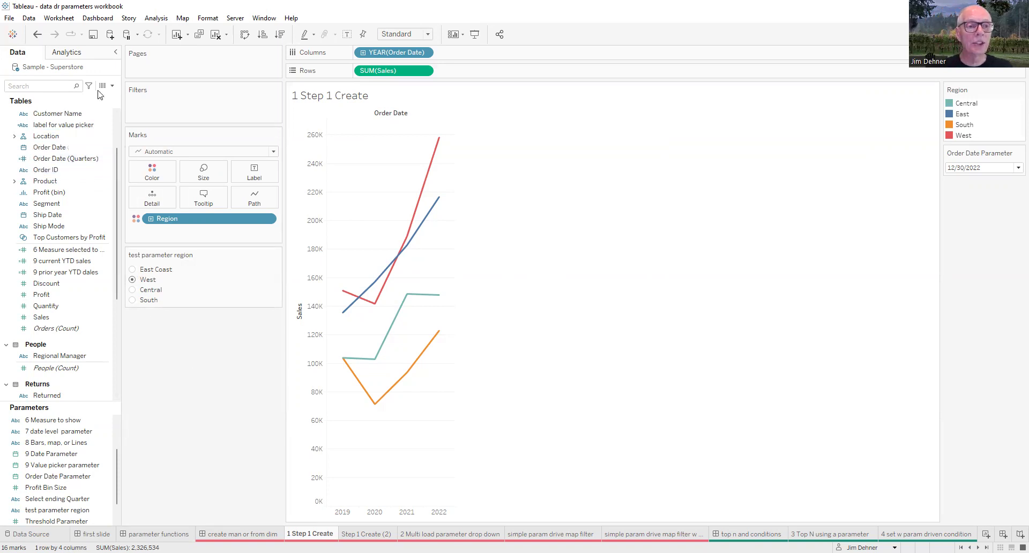
- Create a calculated field named "region tf filter"
click(112, 85)
click(78, 99)
text(region )
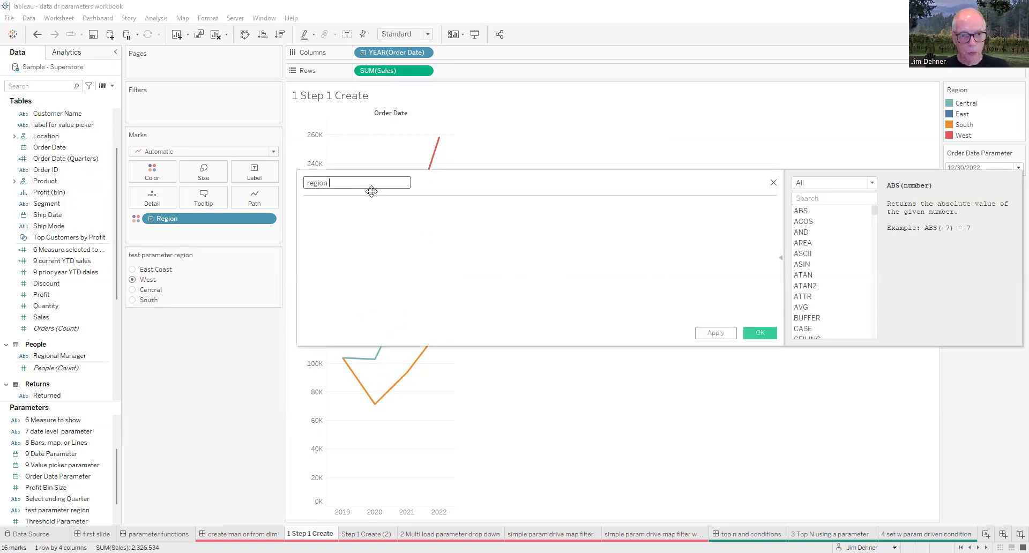
text(tf)
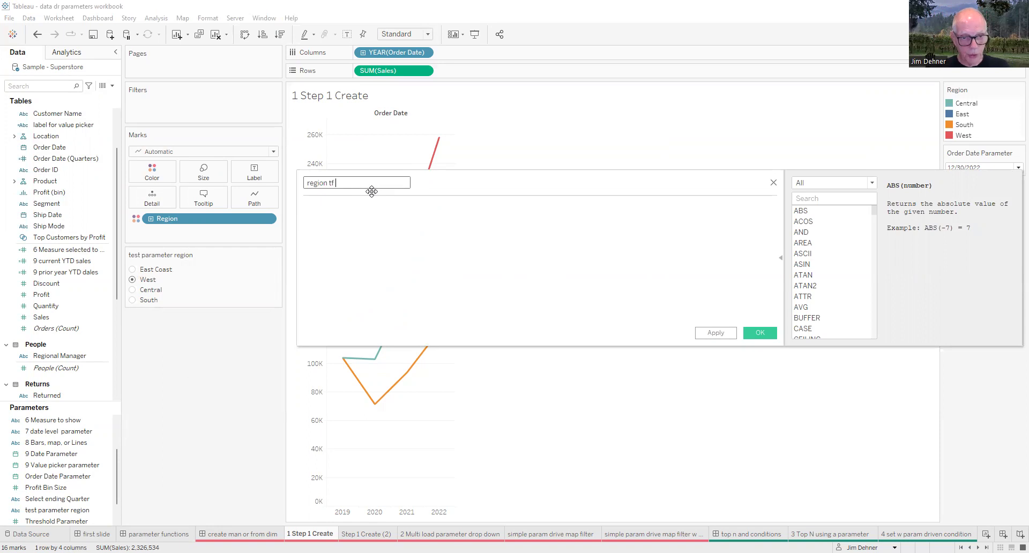
text( filter)
- Enter the formula comparing the Region field for equality with the test parameter region, and save the calculated field
click(427, 217)
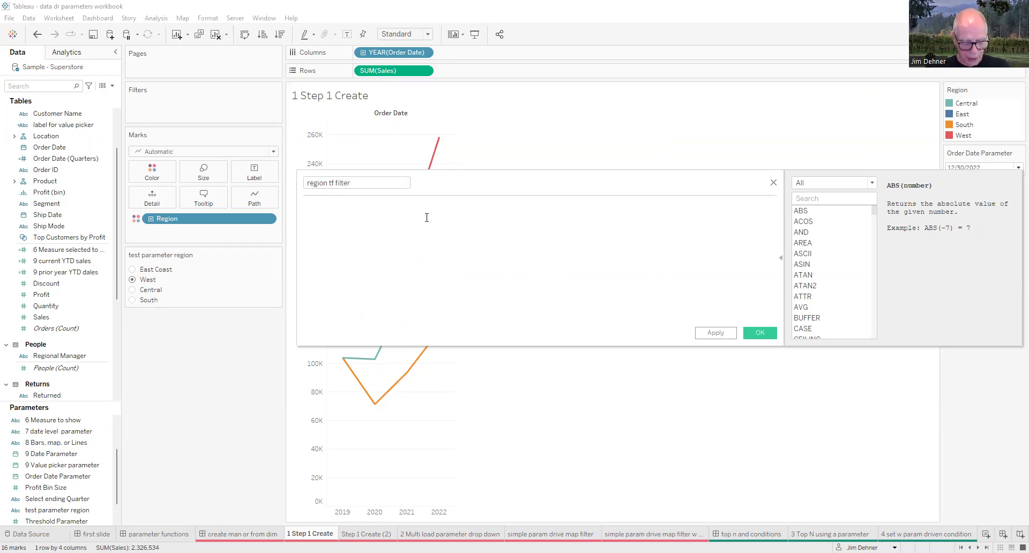
text(Regio)
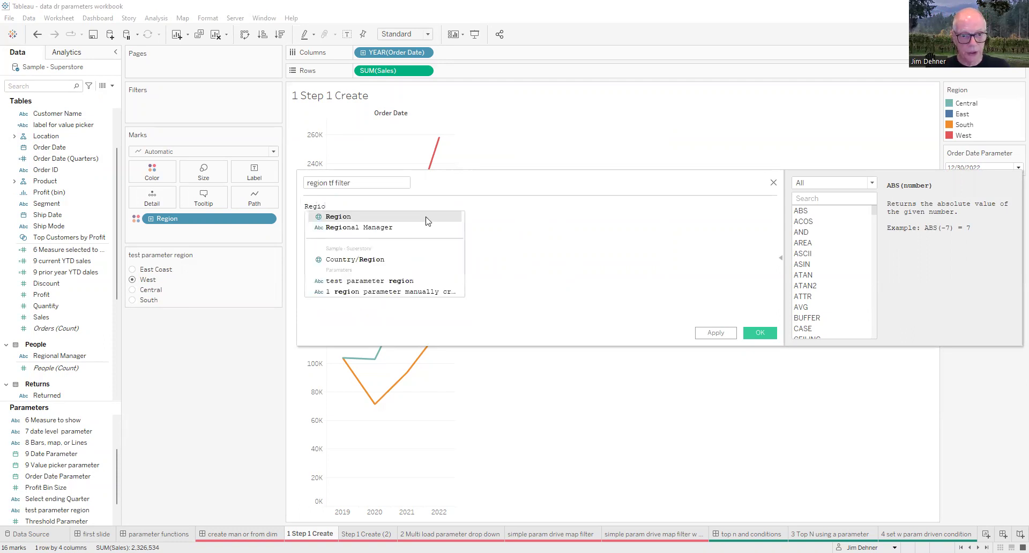
key(Return)
text(=)
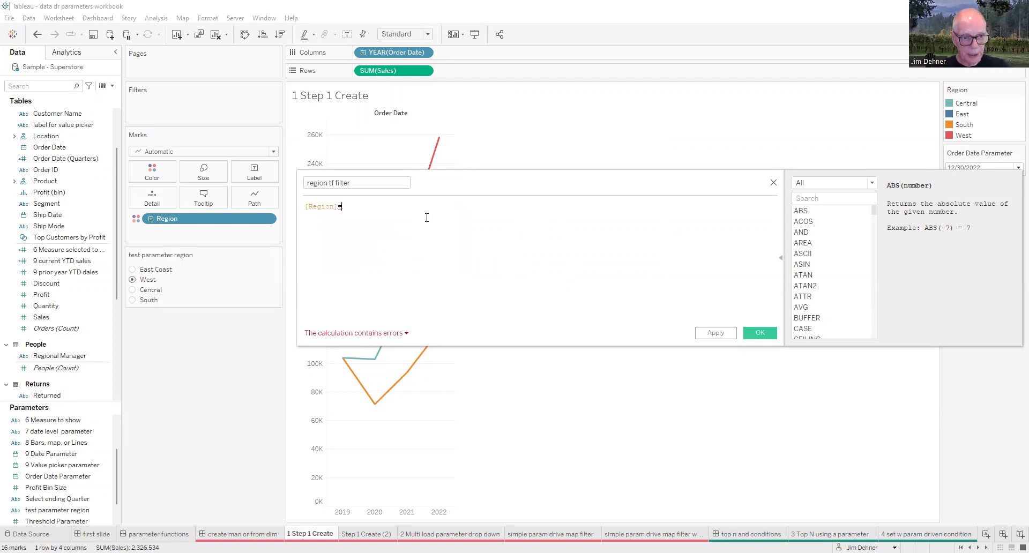
text([test)
click(427, 218)
click(716, 333)
click(761, 333)
- Filter the sheet by region tf filter set to True, and switch the test parameter region through East Coast, Central and South
drag(70, 208, 211, 115)
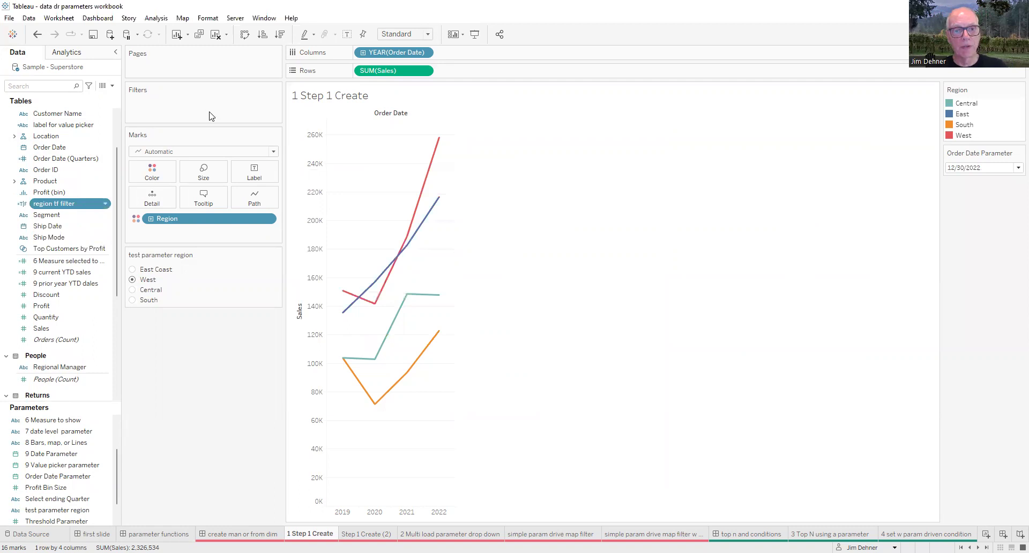
click(536, 413)
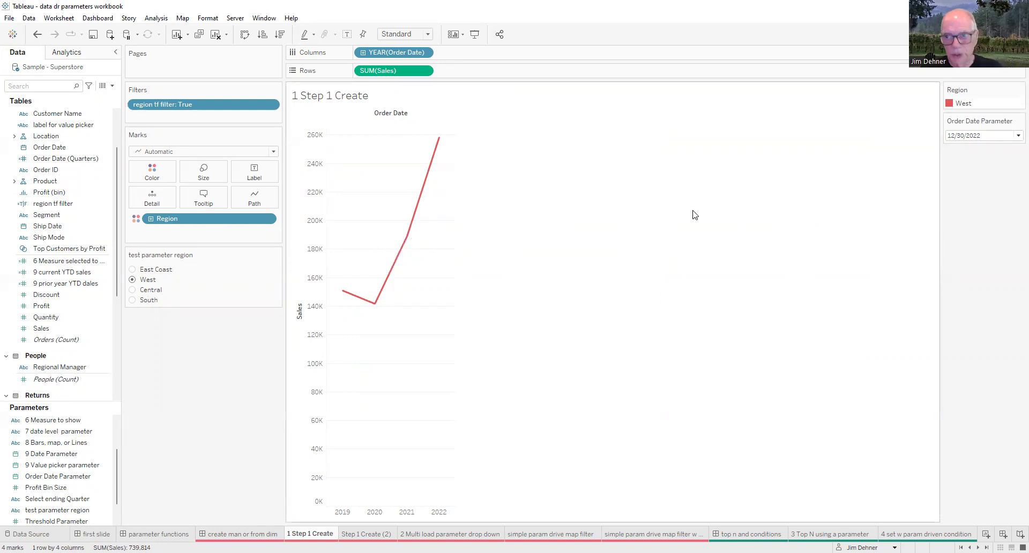
click(134, 270)
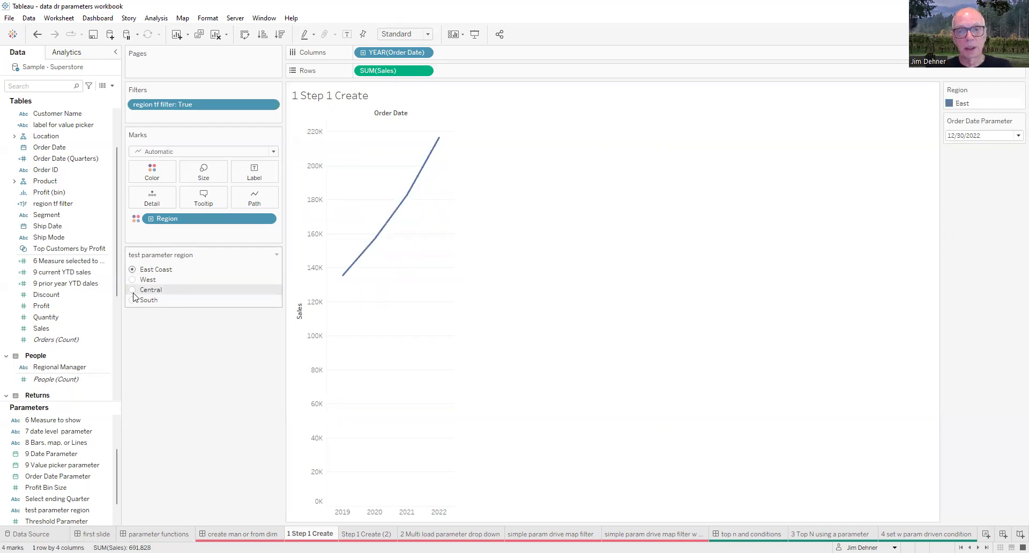
click(133, 291)
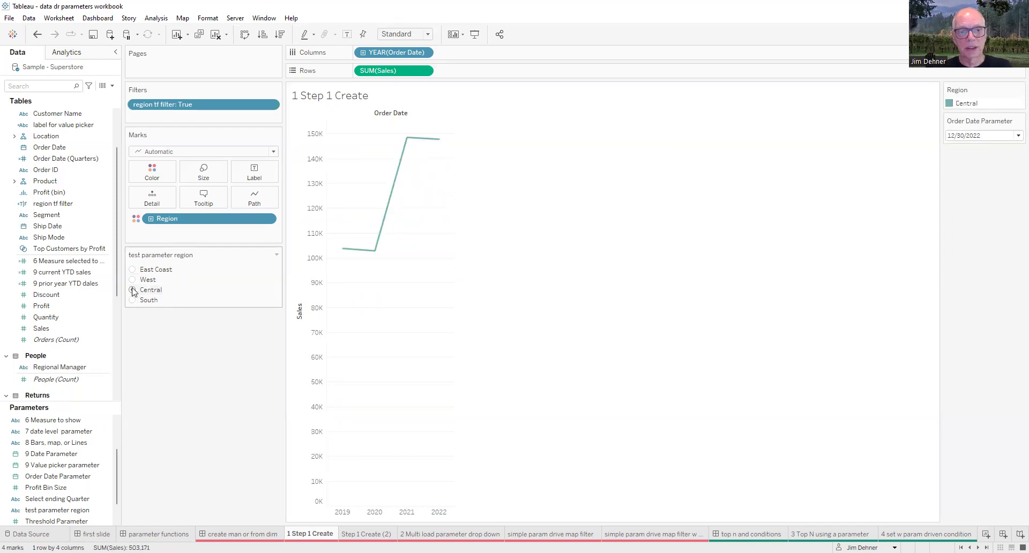
click(132, 300)
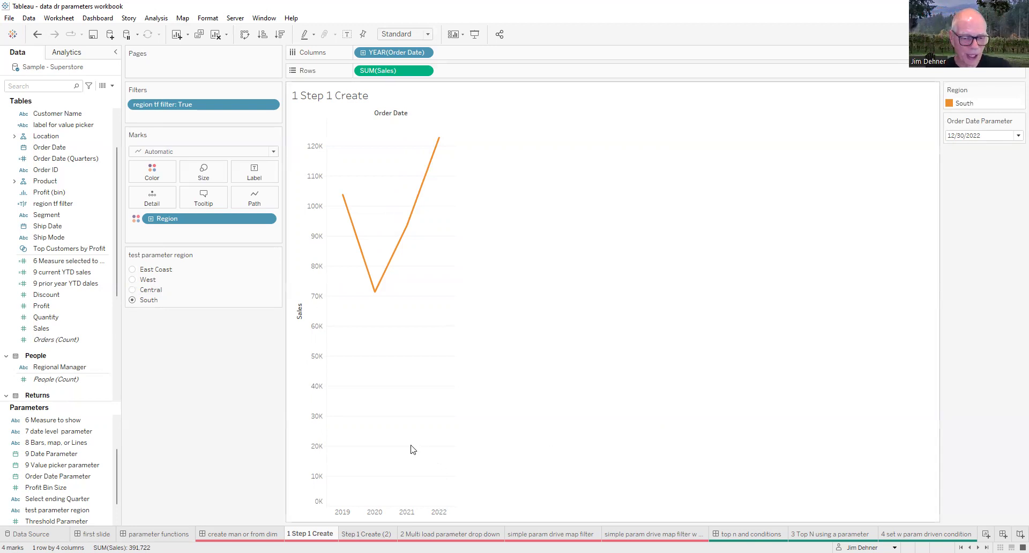
- On the Step 1 Create (2) sheet, create a parameter from the Region field and add All to its list of values
click(366, 534)
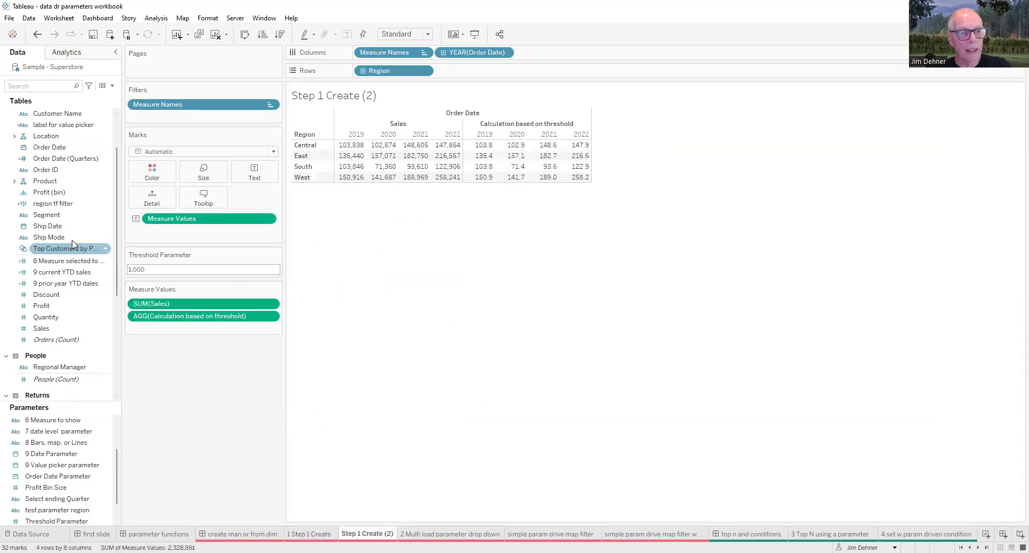
click(14, 137)
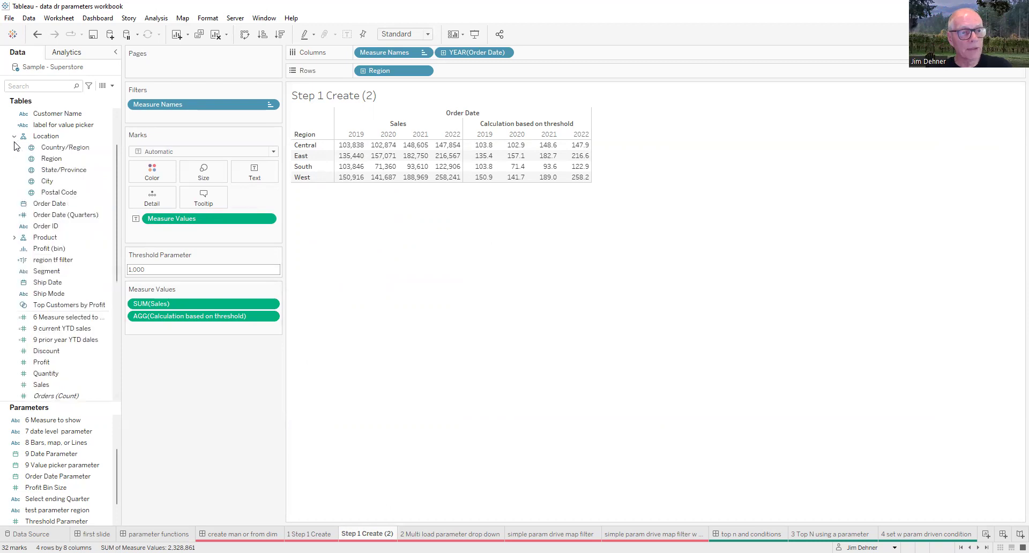
right_click(61, 161)
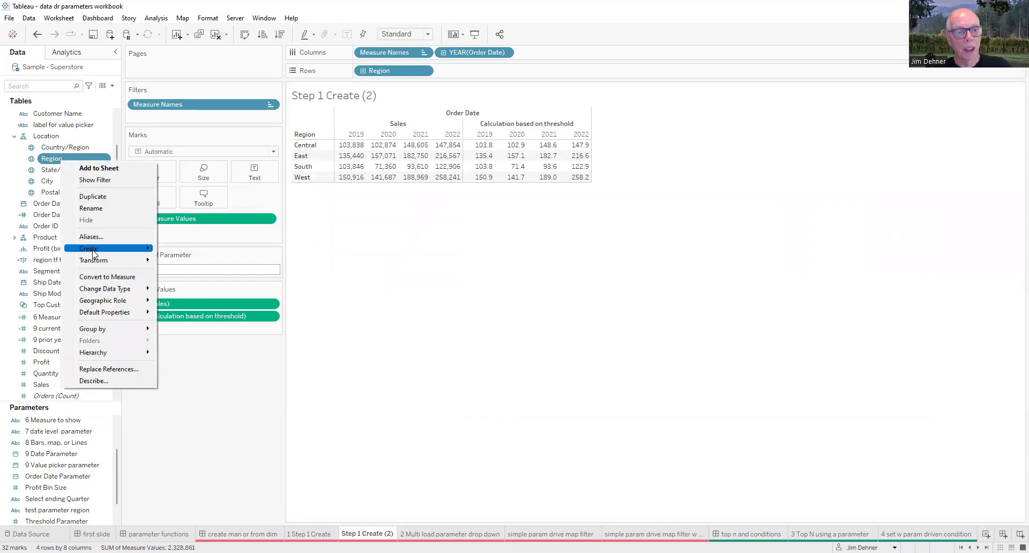
mouse_move(94, 252)
click(198, 284)
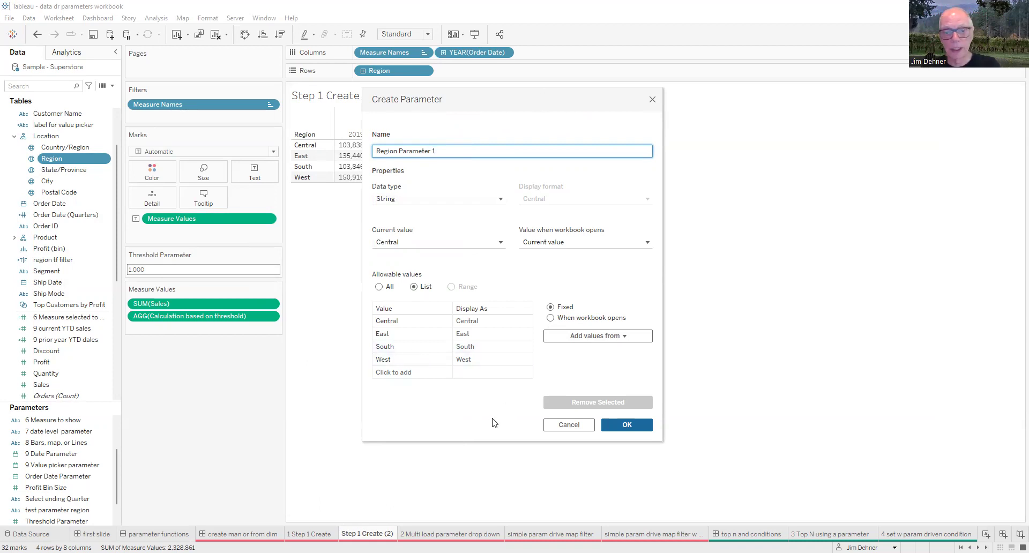
click(420, 376)
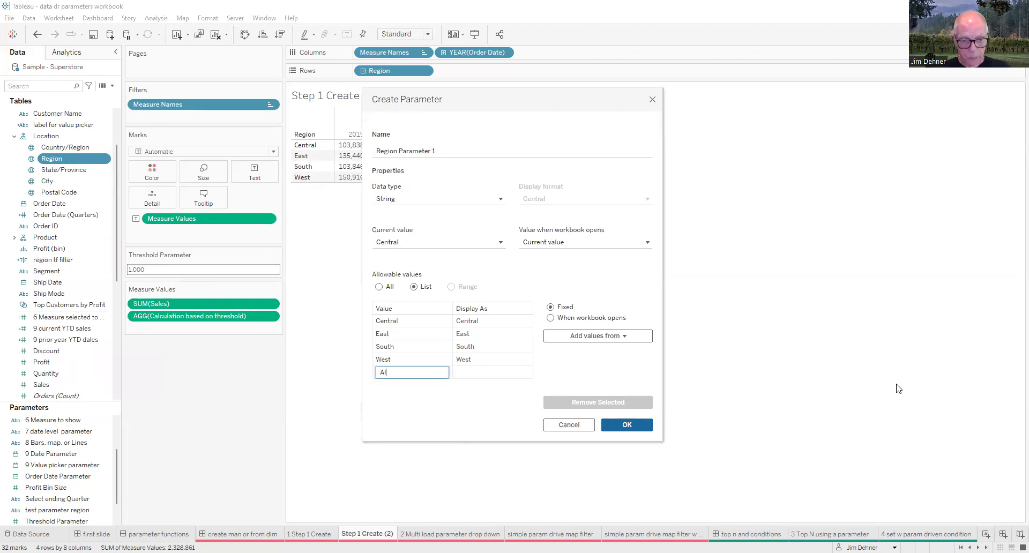
key(Return)
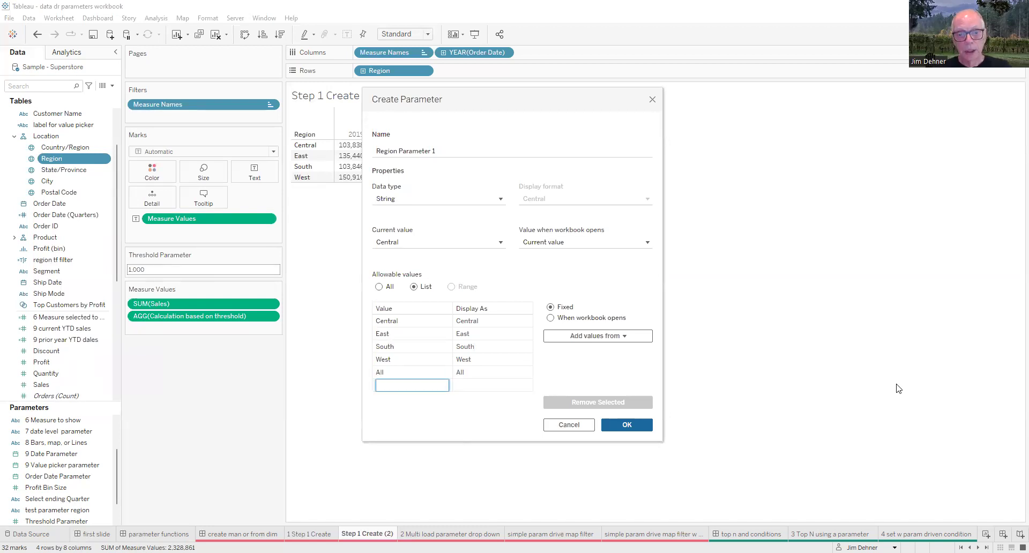
click(625, 429)
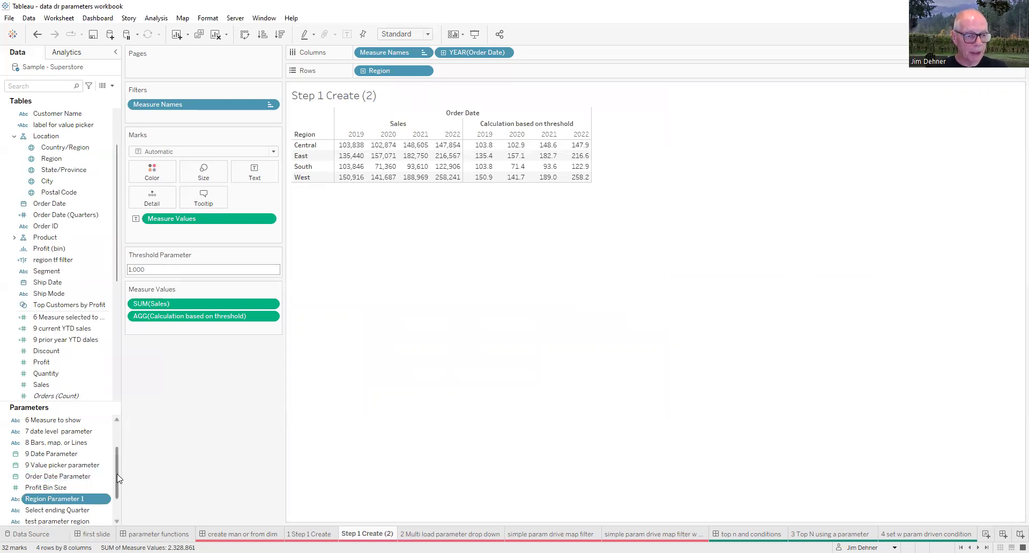
click(46, 88)
text(2)
click(76, 341)
right_click(77, 341)
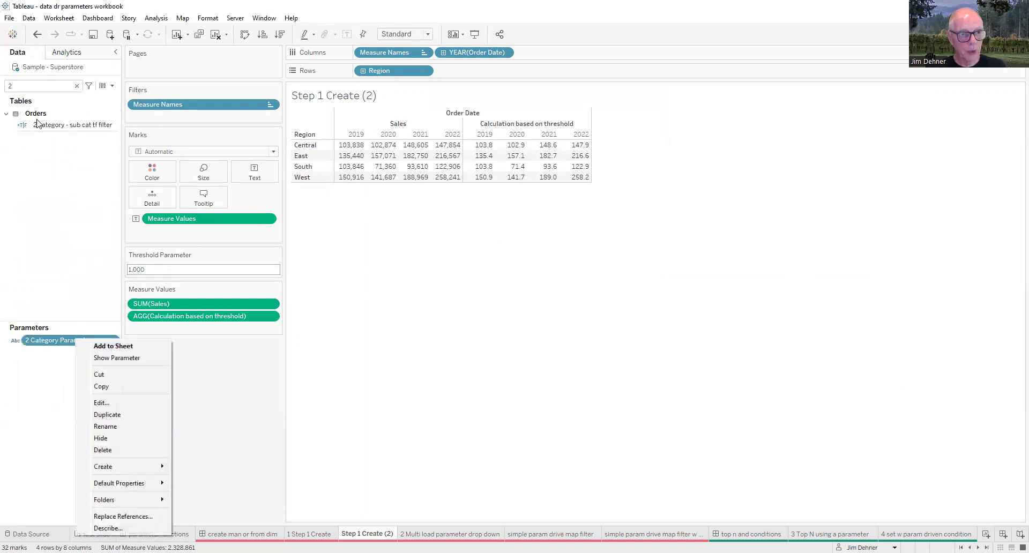
- Search the fields for "1", show the "1 region parameter manually created" control below the Measure Values card, and view its choices
click(21, 86)
key(BackSpace)
text(1)
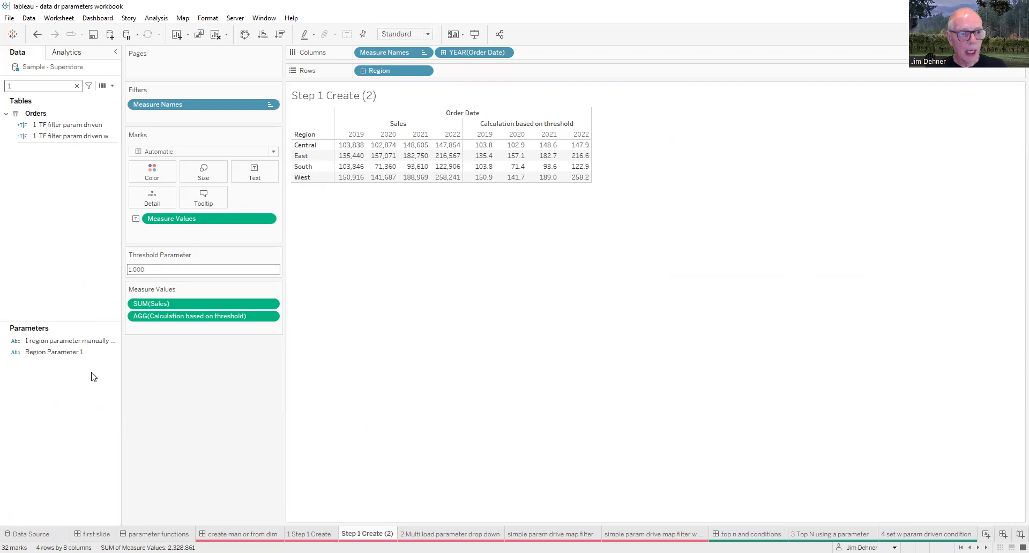
right_click(80, 343)
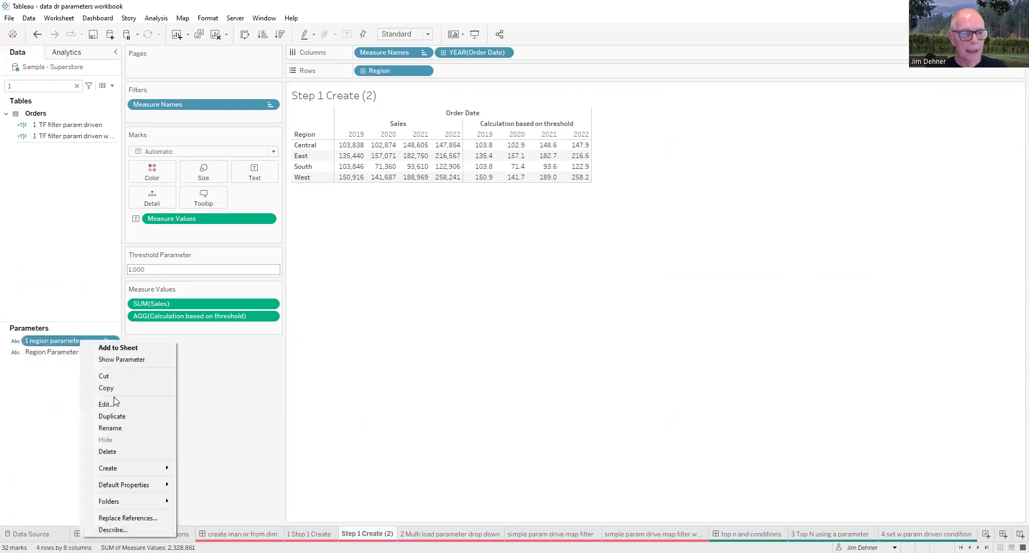
click(118, 362)
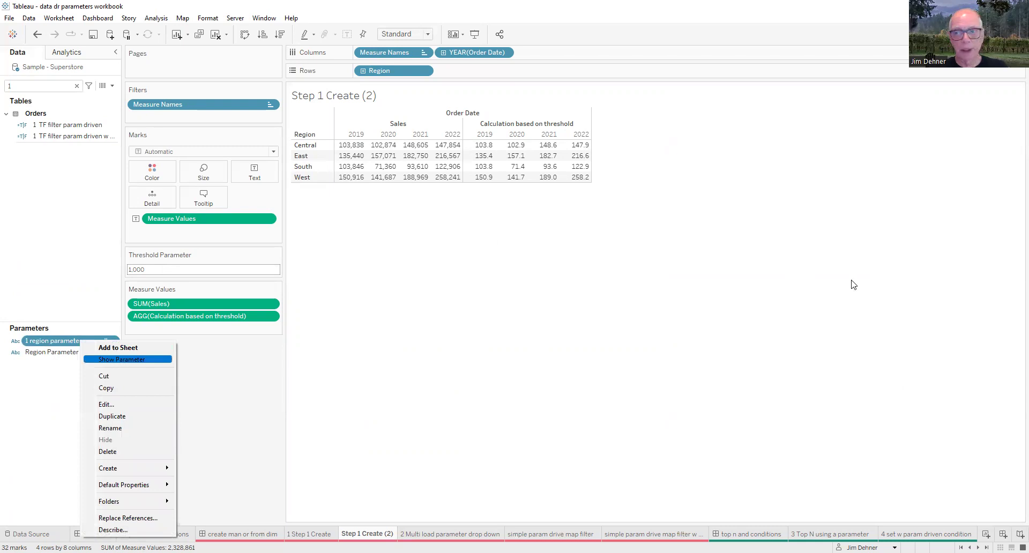
drag(975, 88, 208, 364)
click(276, 361)
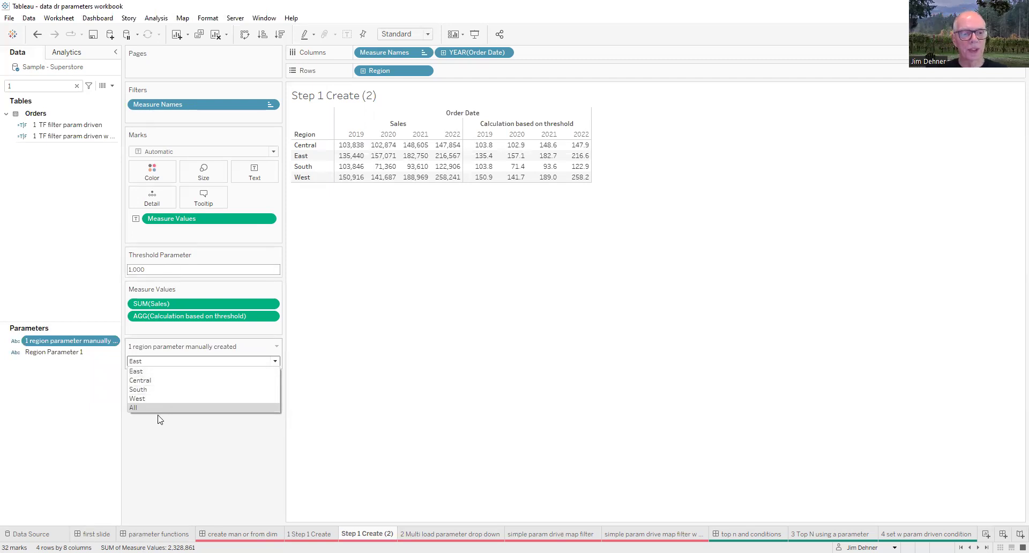
- Examine the formula of the calculated field "1 TF filter param driven w all" and close it
right_click(96, 137)
click(122, 200)
scroll(599, 259, up, 3)
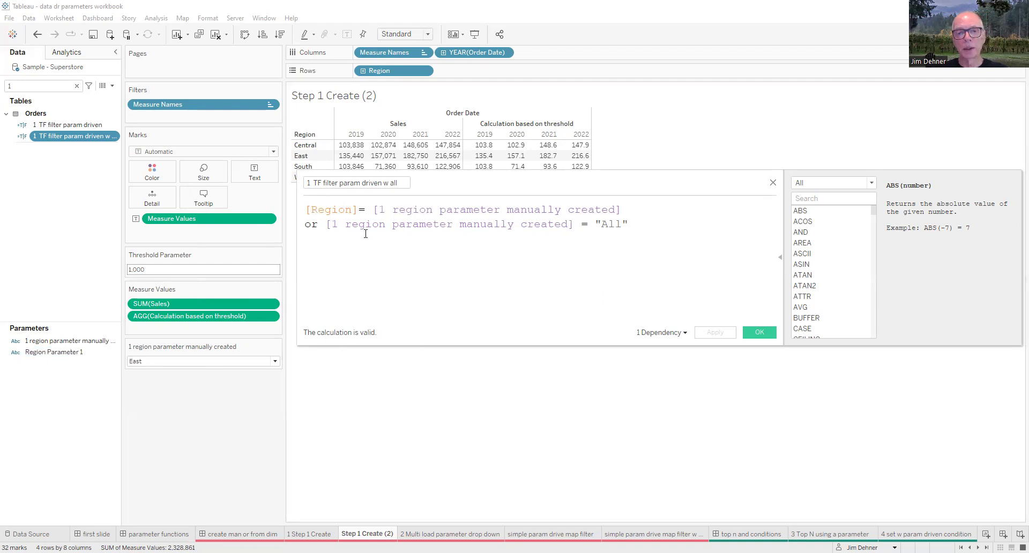
click(762, 333)
- Filter the sheet by "1 TF filter param driven w all", keeping only True
drag(59, 138, 177, 121)
click(414, 210)
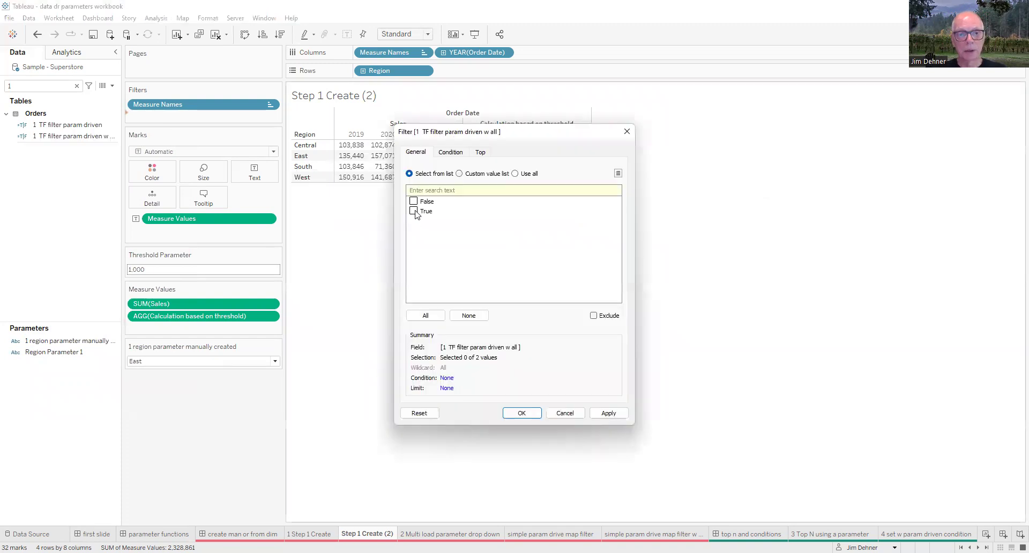
click(518, 413)
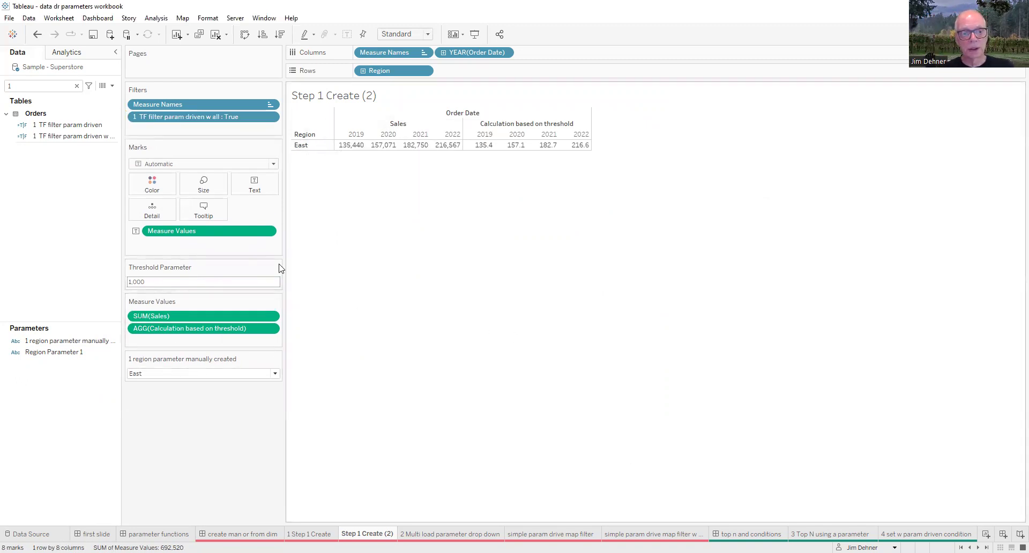
- Display the region parameter control as a single value list and switch it through Central, South and All
click(276, 359)
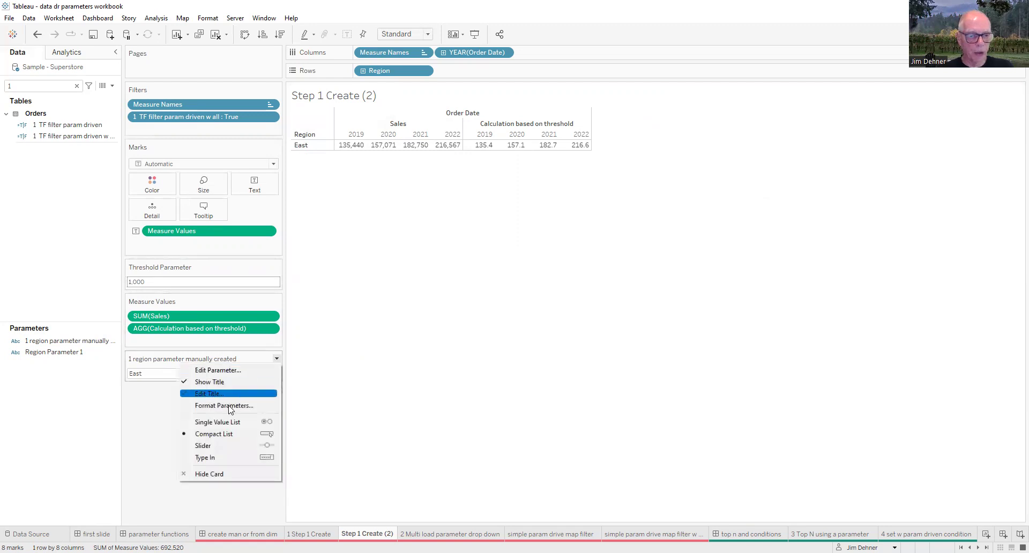
click(232, 424)
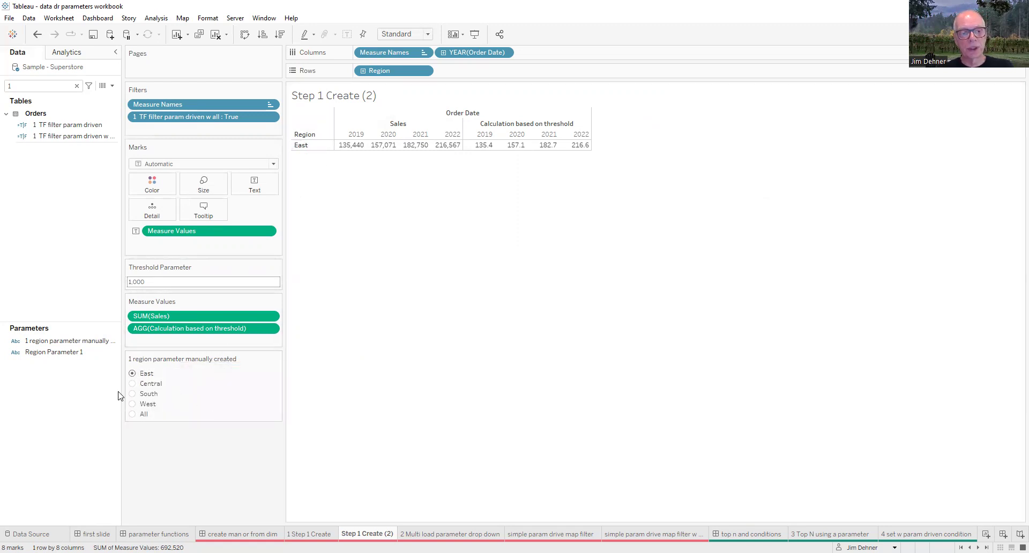
click(133, 385)
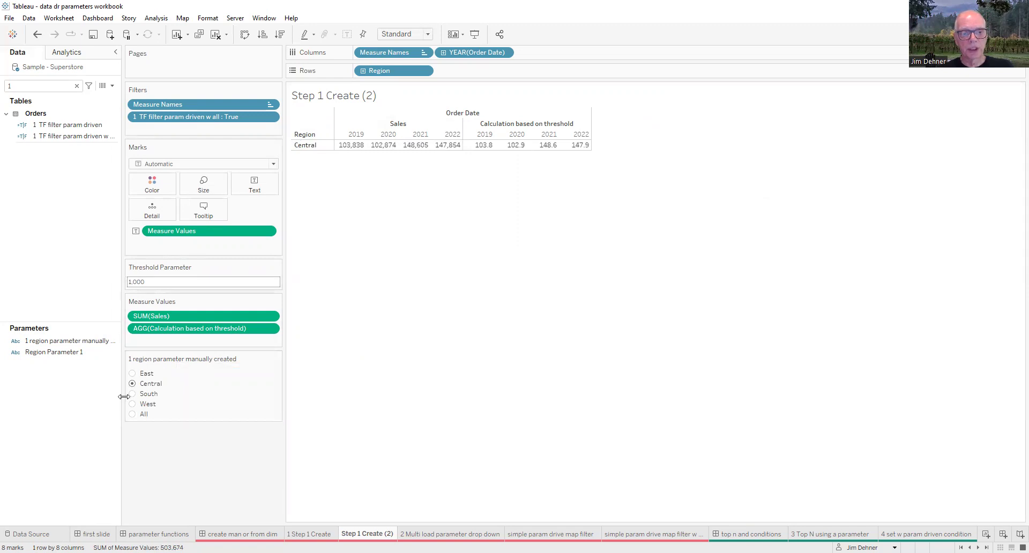
click(132, 394)
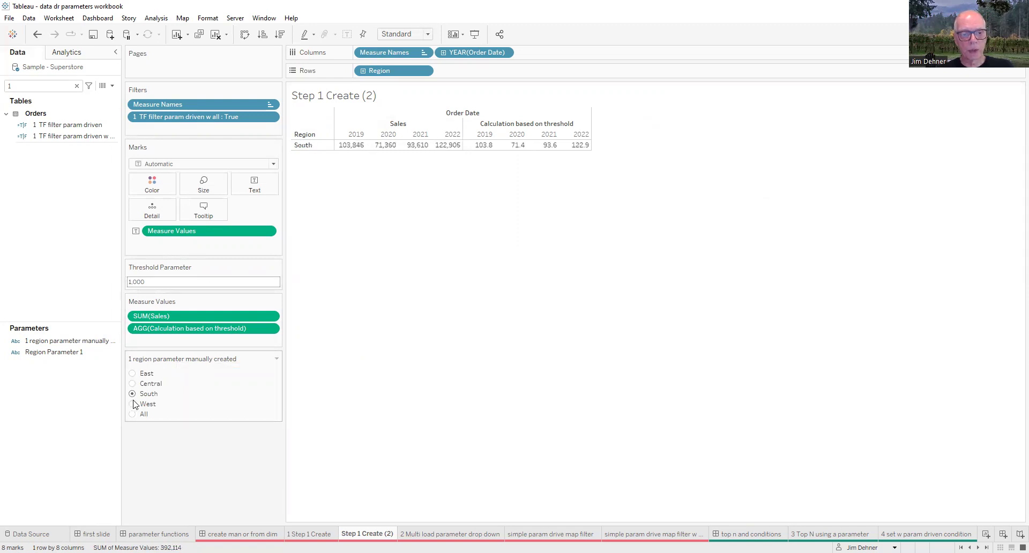
click(132, 414)
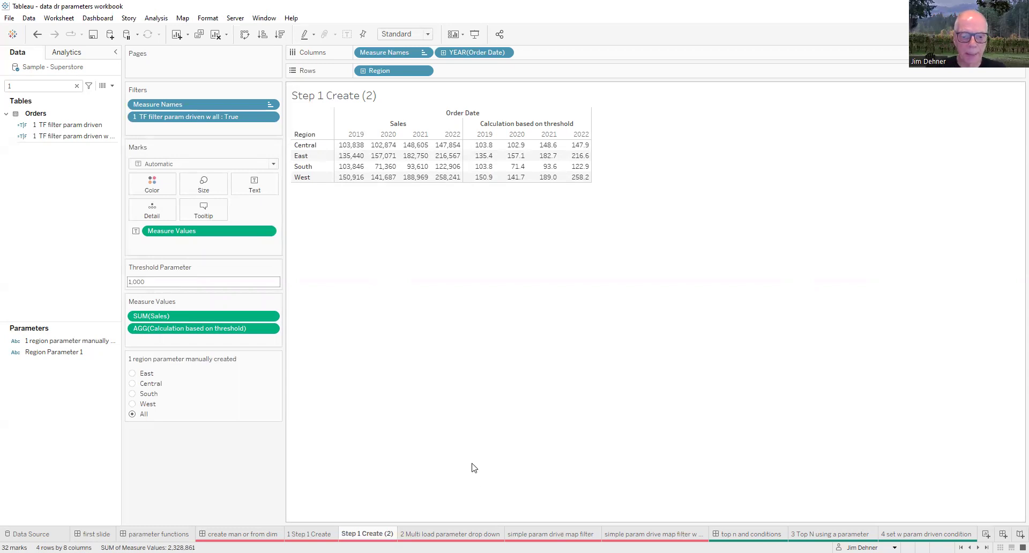
- Switch to the "2 Multi load parameter drop down" sheet, search the fields for "2" and clear the search
click(464, 535)
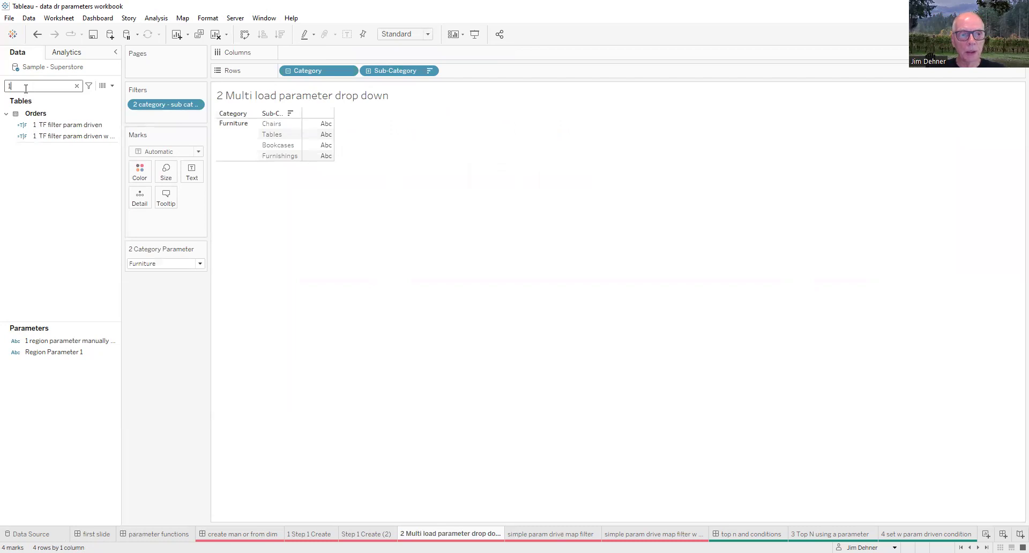
key(BackSpace)
text(2)
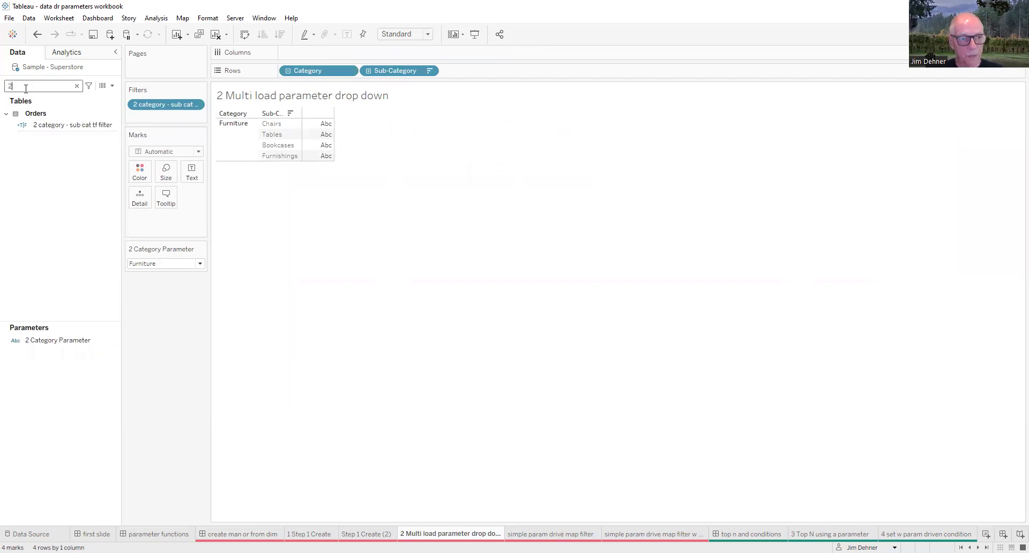
right_click(88, 345)
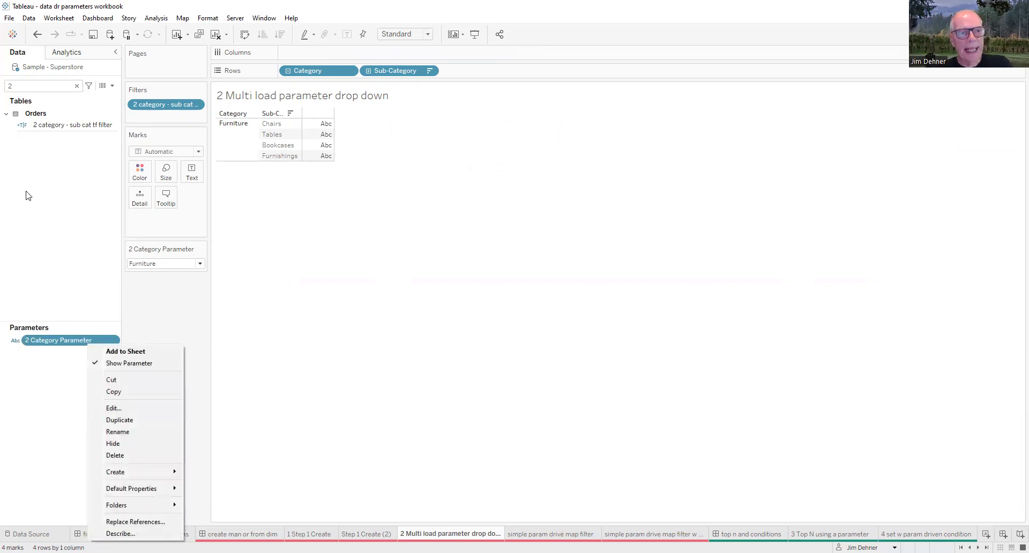
click(77, 86)
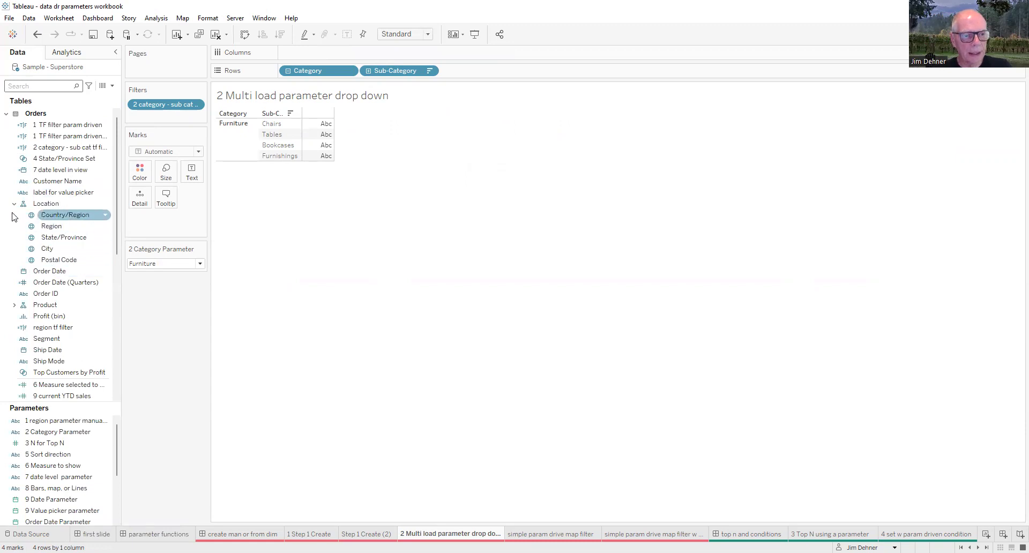
- Start a new parameter from the Category dimension in the Product hierarchy
click(15, 304)
right_click(49, 316)
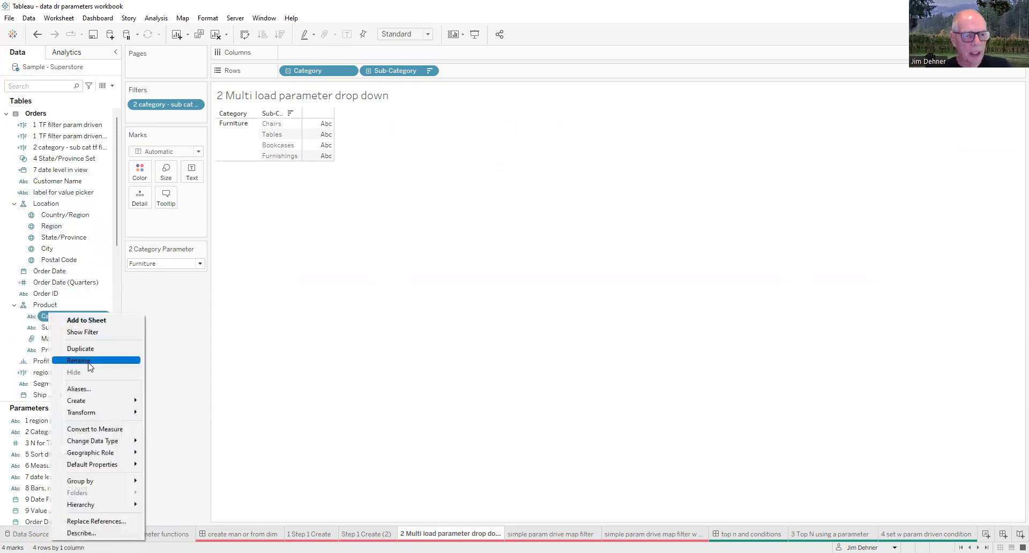
mouse_move(98, 405)
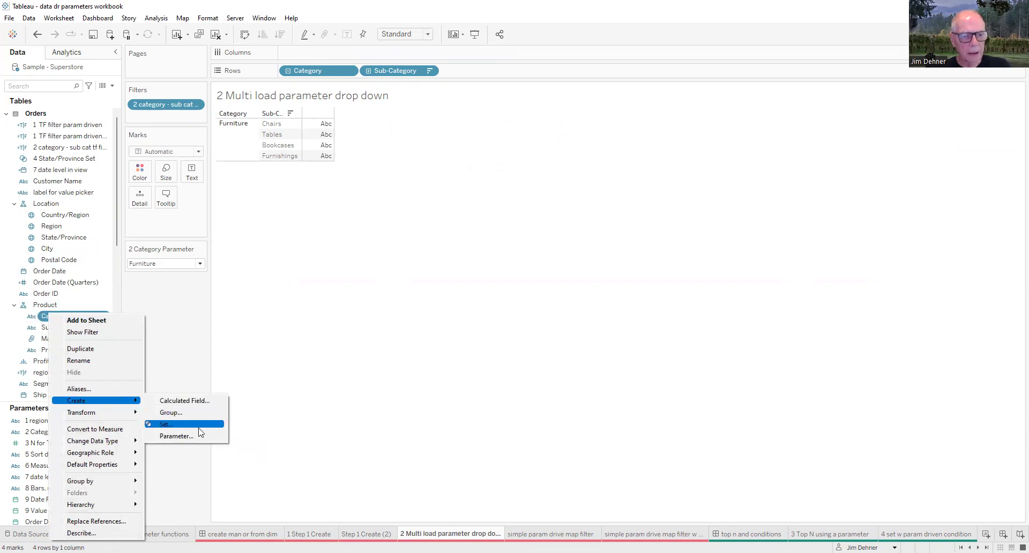
click(198, 439)
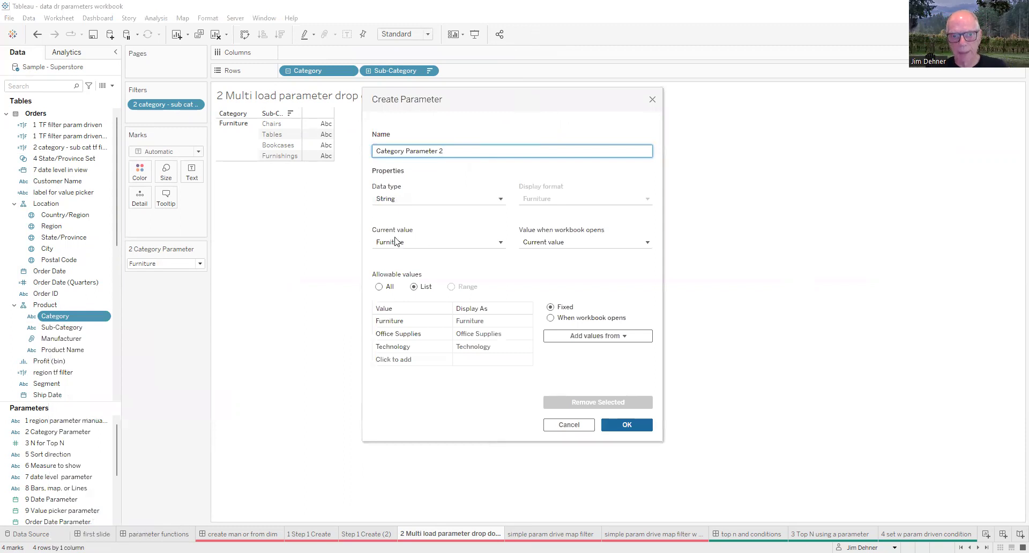
- Append the Sub-Category values to the new parameter's allowable values list and accept the parameter
click(423, 360)
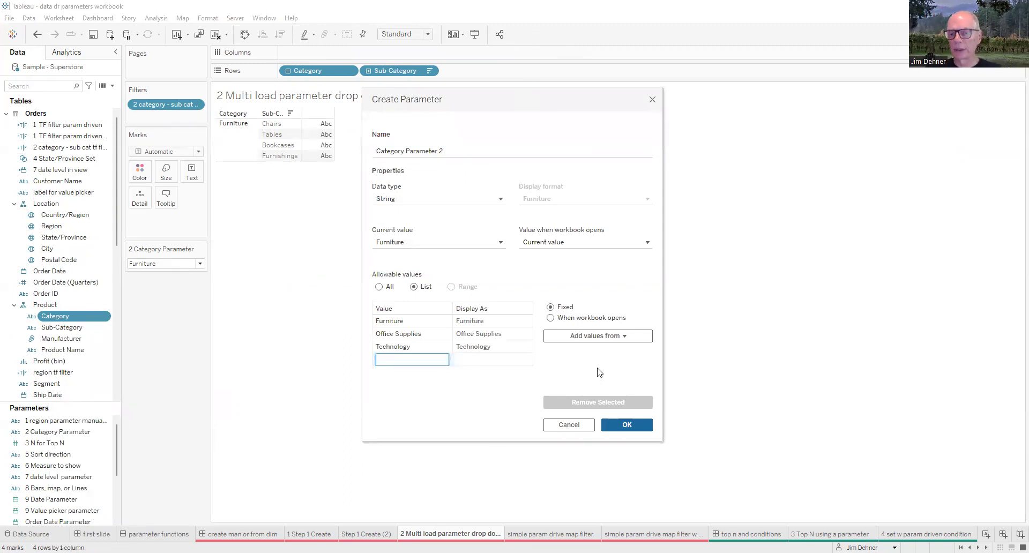
click(626, 338)
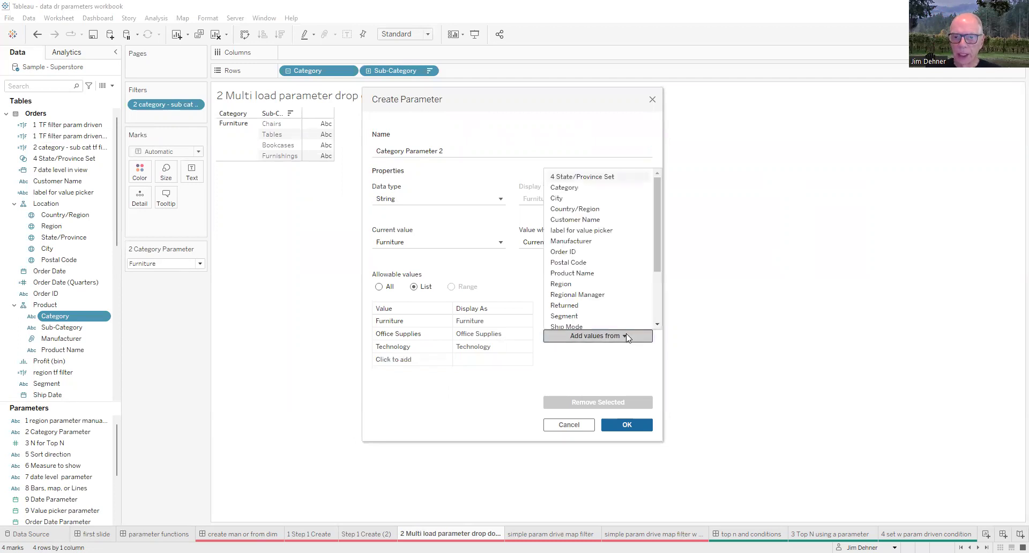
click(656, 308)
click(585, 266)
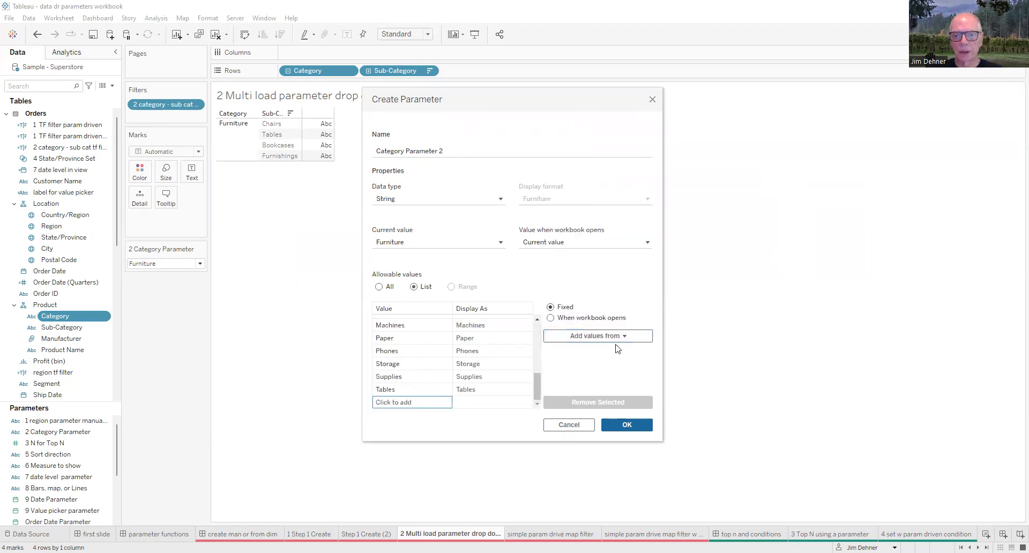
drag(539, 392, 538, 332)
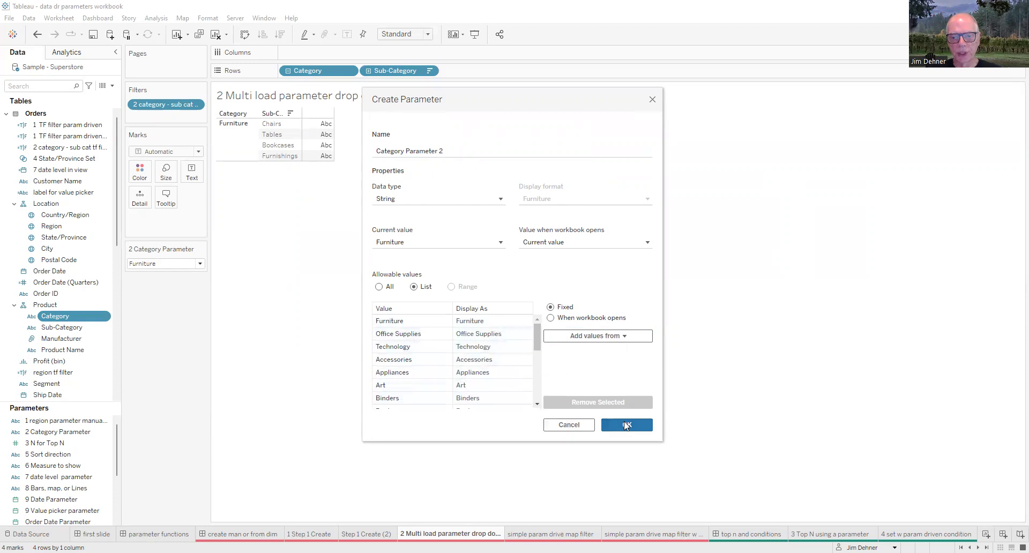
key(Return)
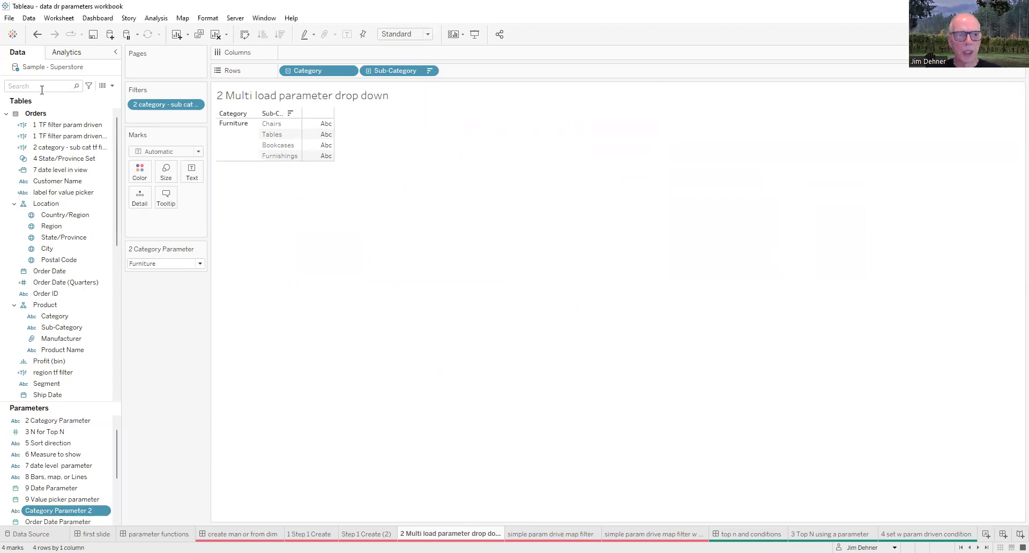
- Search the fields for "2" and examine the list of values offered by the 2 Category Parameter control
click(23, 85)
text(2)
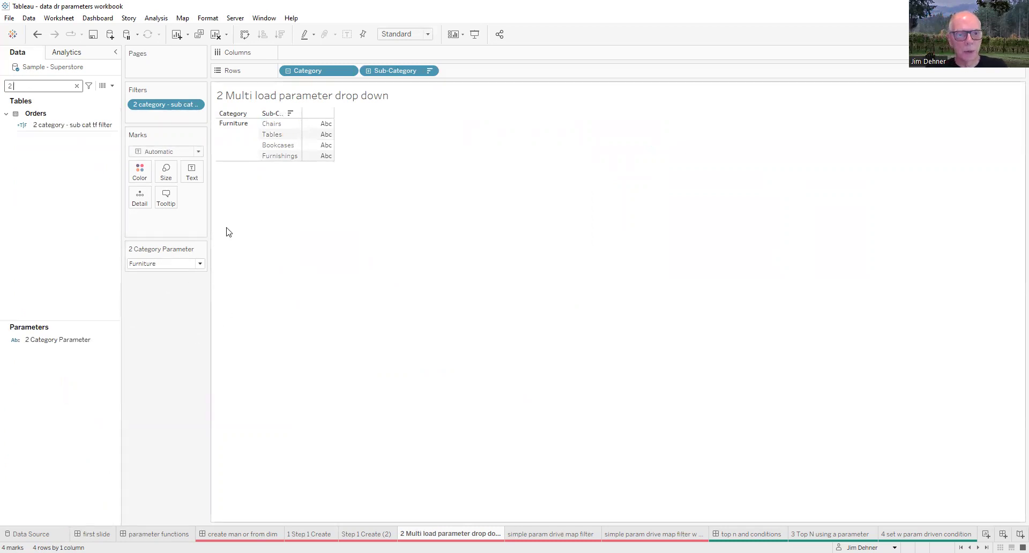
right_click(70, 344)
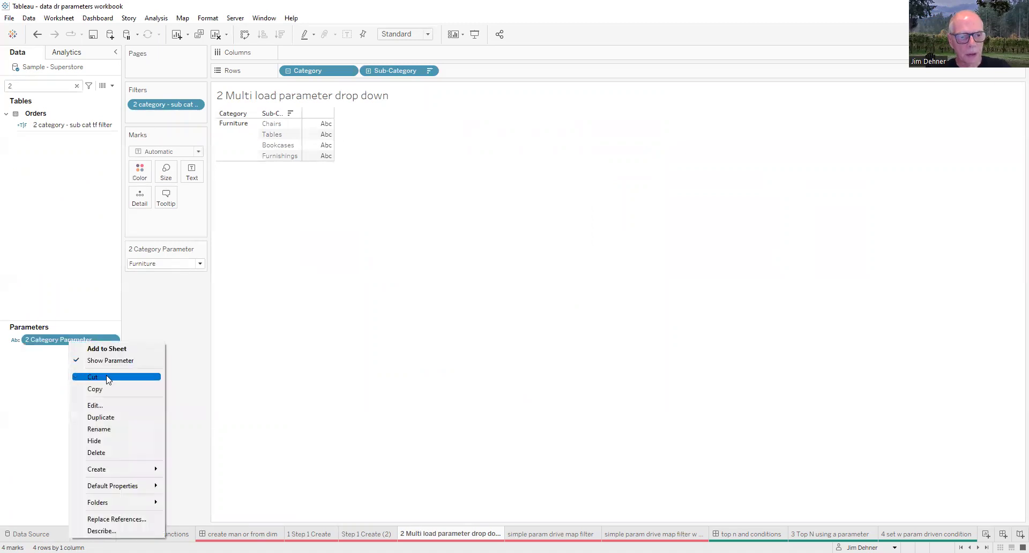
click(200, 264)
click(200, 264)
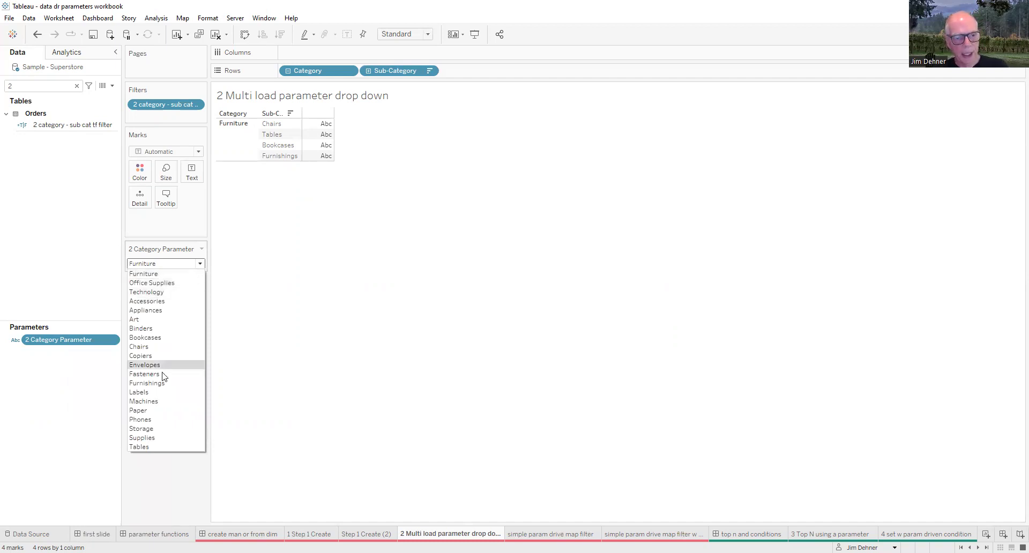
- Examine the formula of the calculated field "2 category - sub cat tf filter" and close it
right_click(54, 127)
click(77, 187)
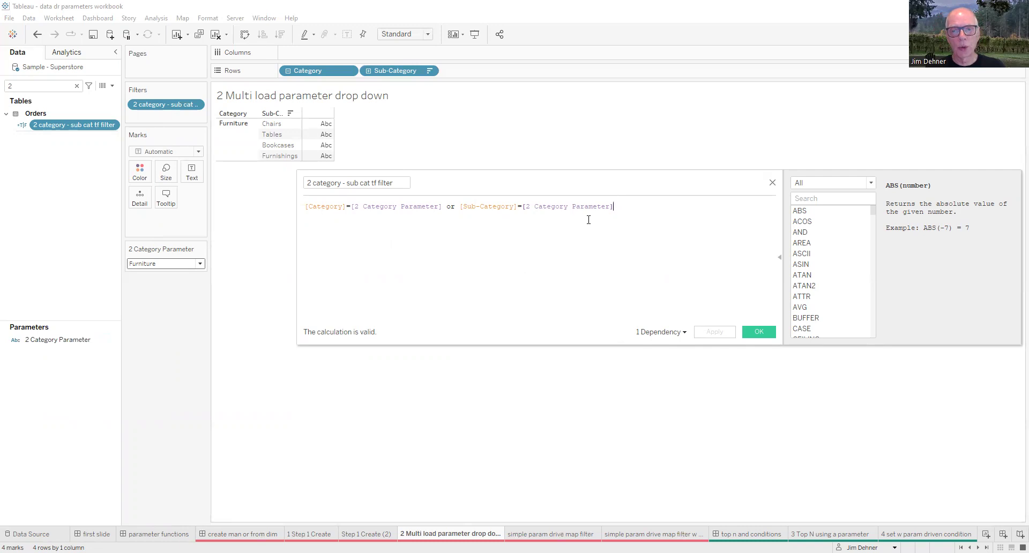
click(772, 184)
- Replace the field search with "sa" and add the Sales measure to Columns
click(113, 87)
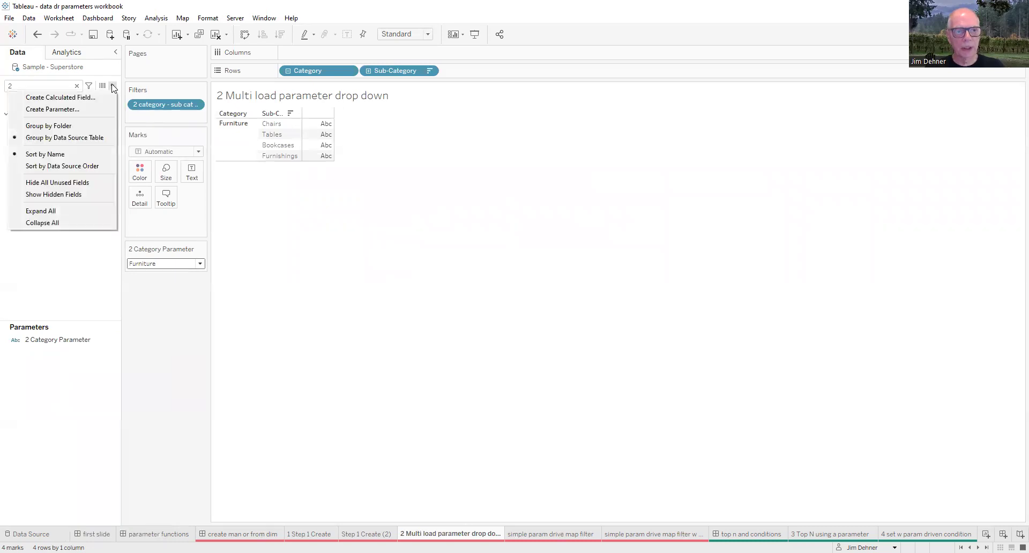
click(76, 86)
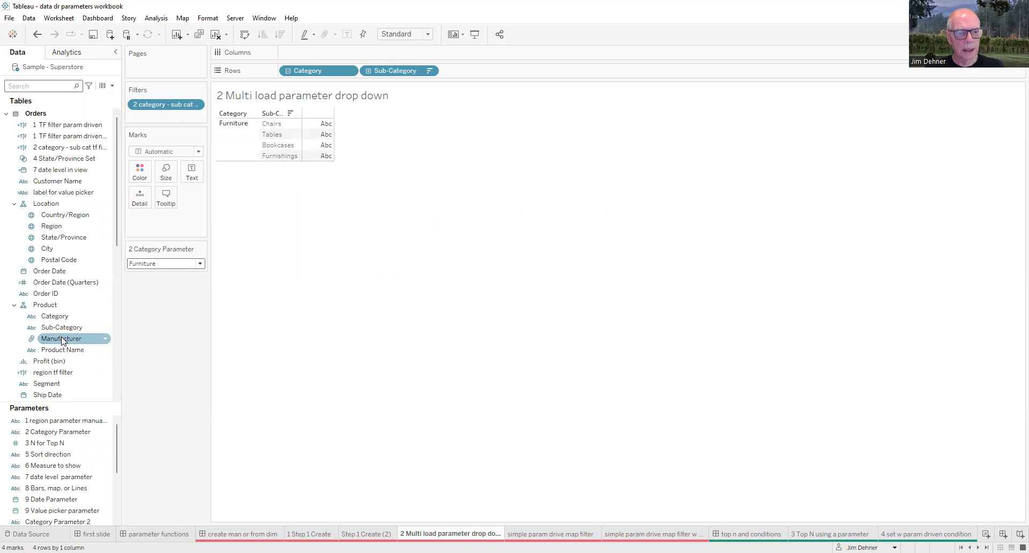
scroll(66, 328, down, 2)
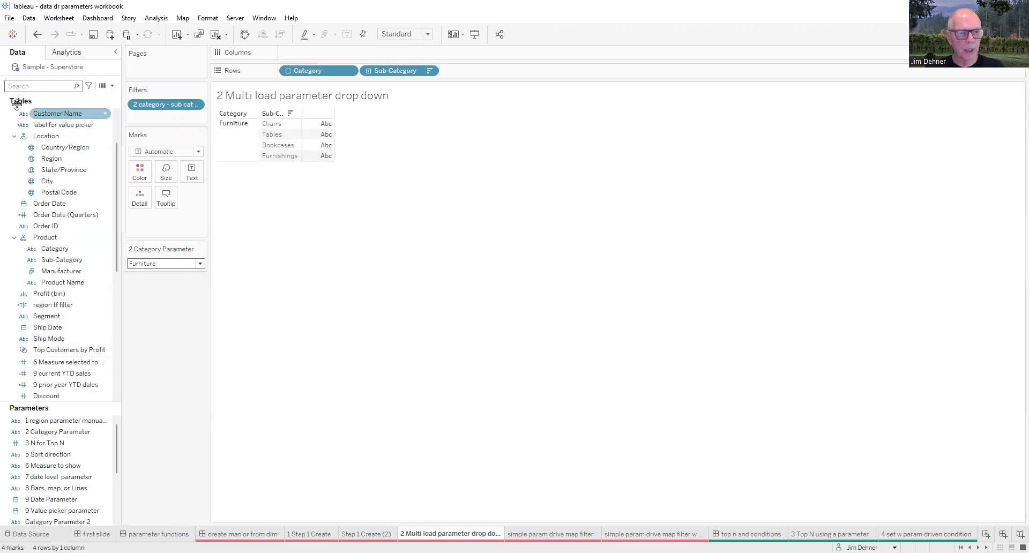
text(sa)
click(54, 144)
drag(53, 144, 346, 56)
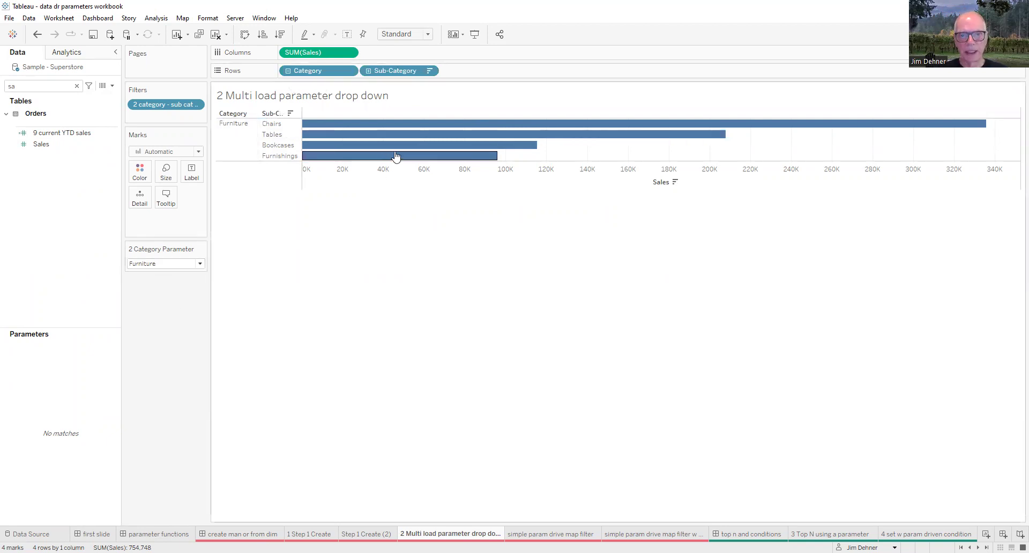
- Switch 2 Category Parameter through Office Supplies, Technology, Binders and Bookcases, and return it to Furniture
click(200, 264)
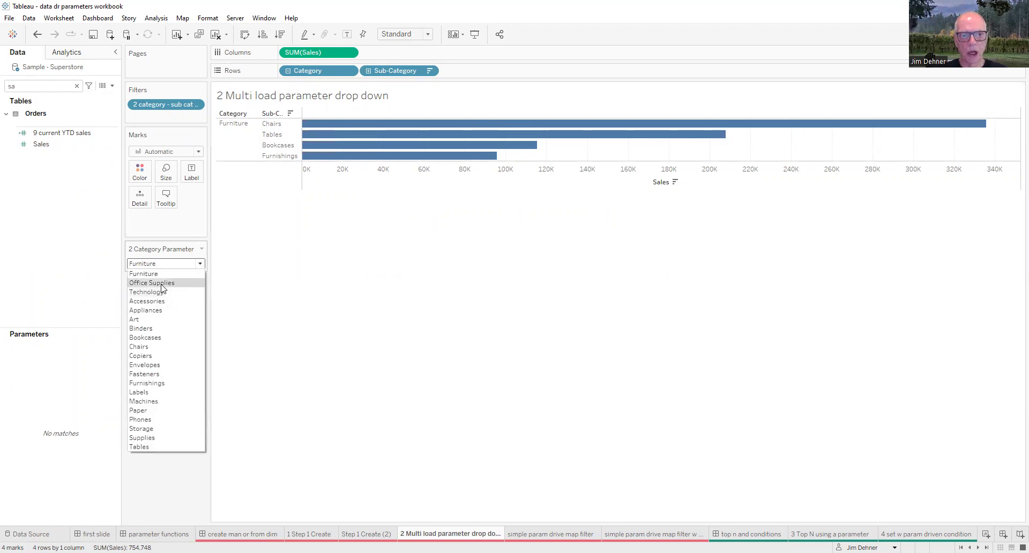
click(163, 283)
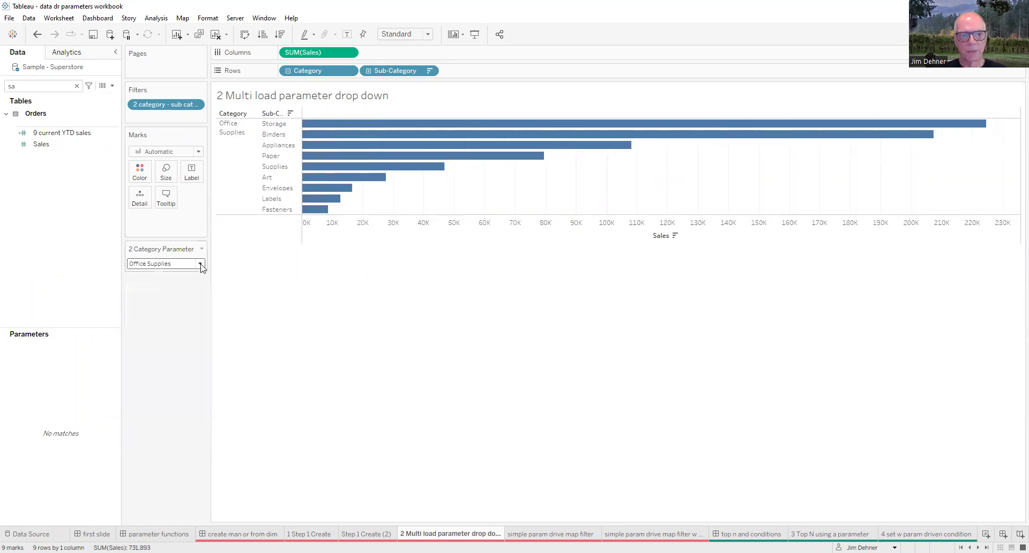
click(200, 264)
click(162, 292)
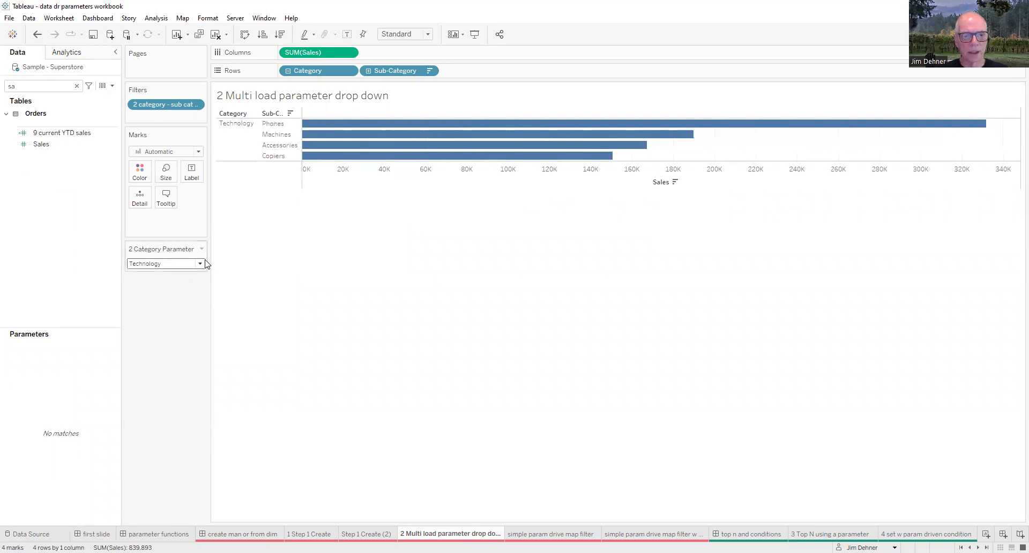
click(200, 263)
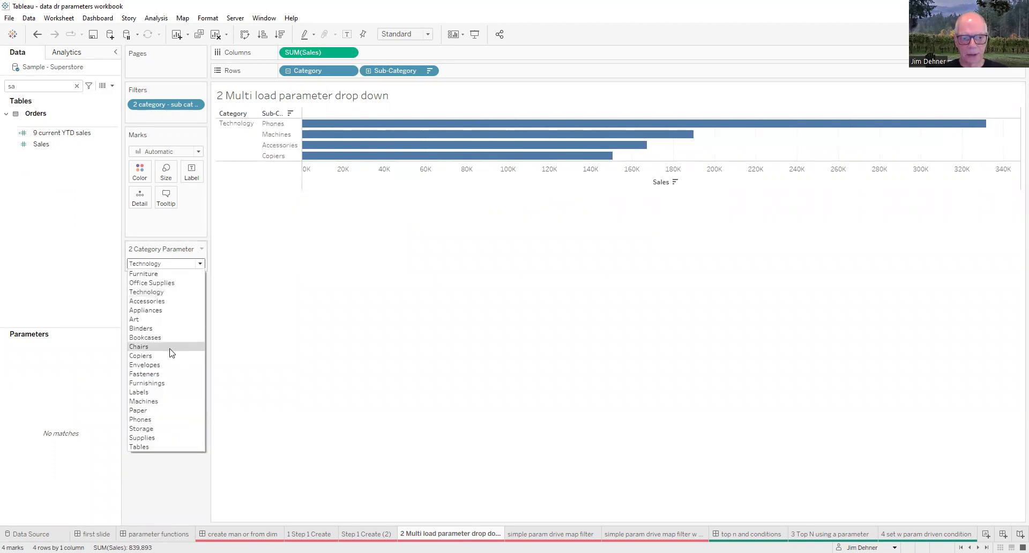
click(140, 329)
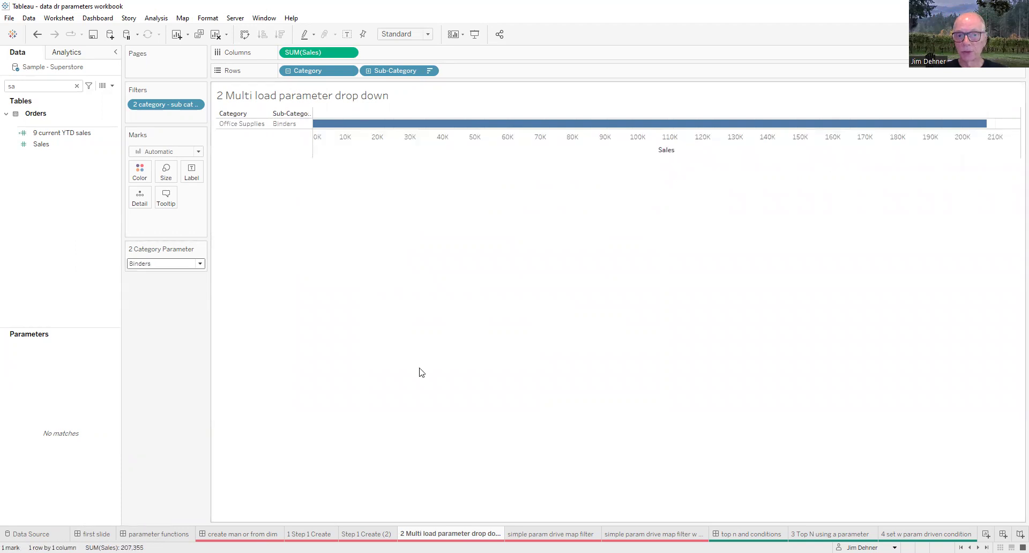
click(201, 264)
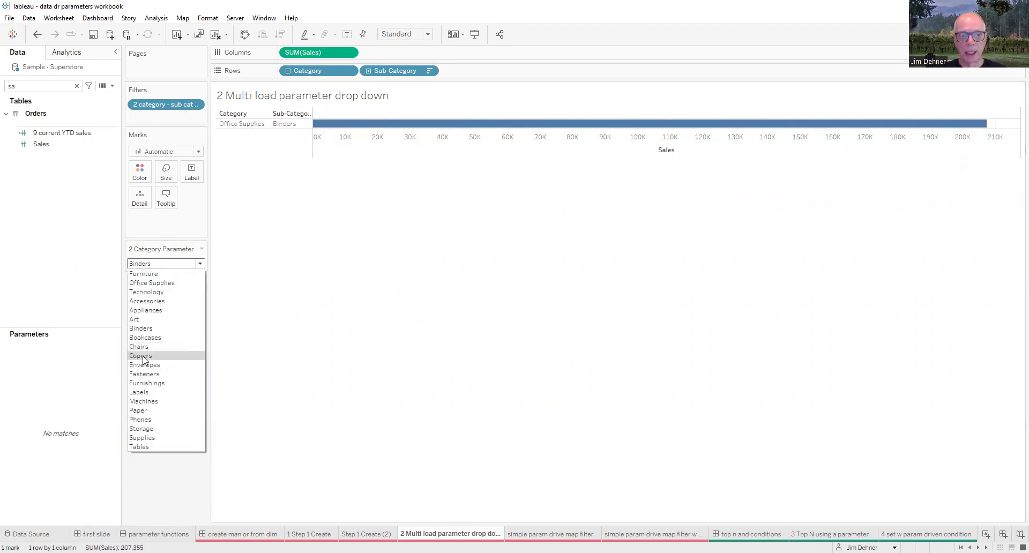
click(146, 338)
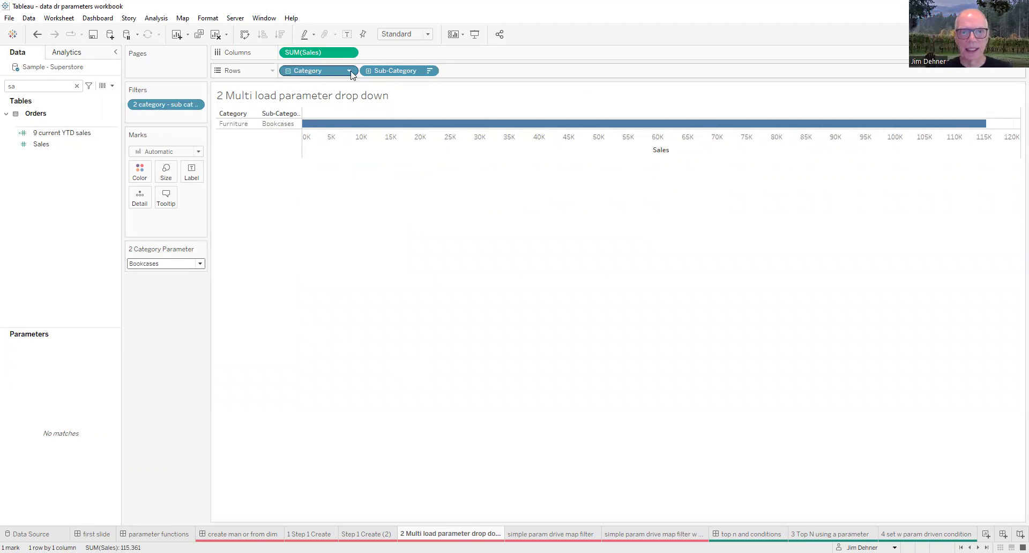
click(200, 265)
click(144, 274)
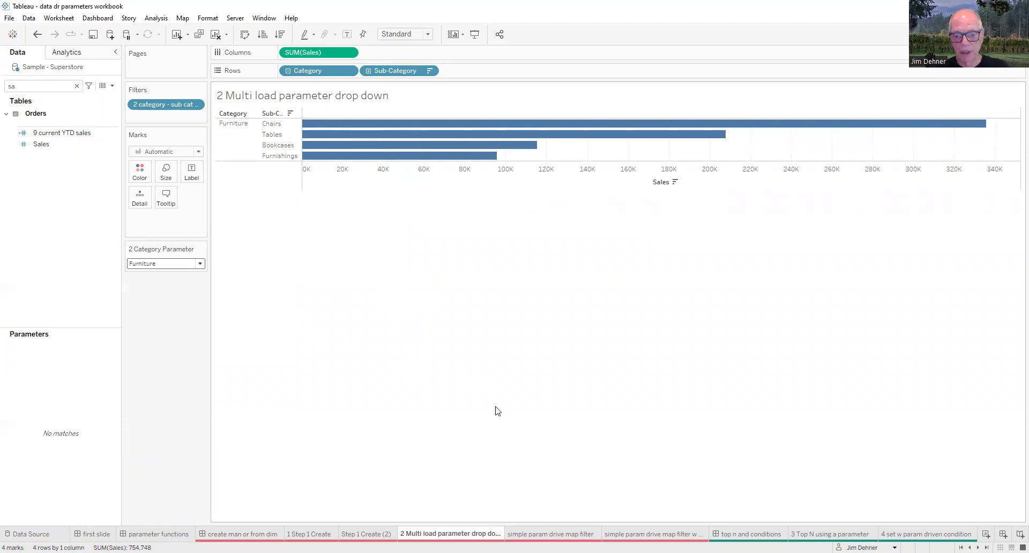
- On the "simple param drive map filter" sheet, clear the field search and switch the region parameter through East, Central and South
click(551, 534)
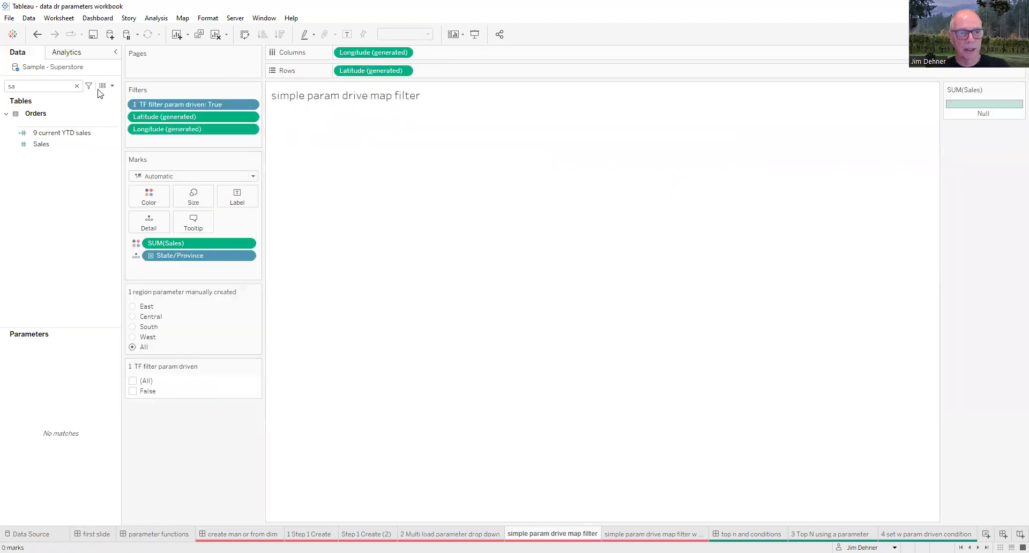
click(77, 85)
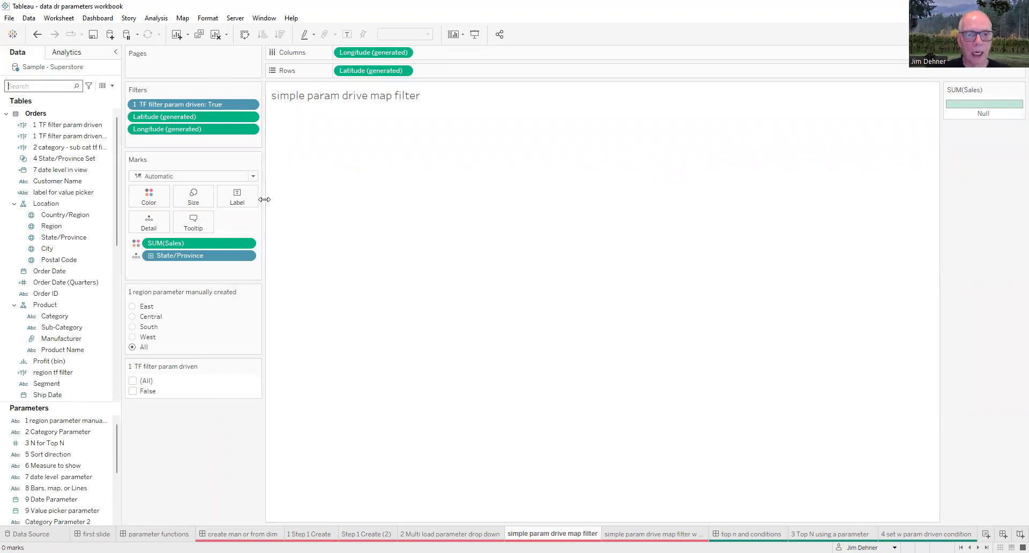
click(132, 307)
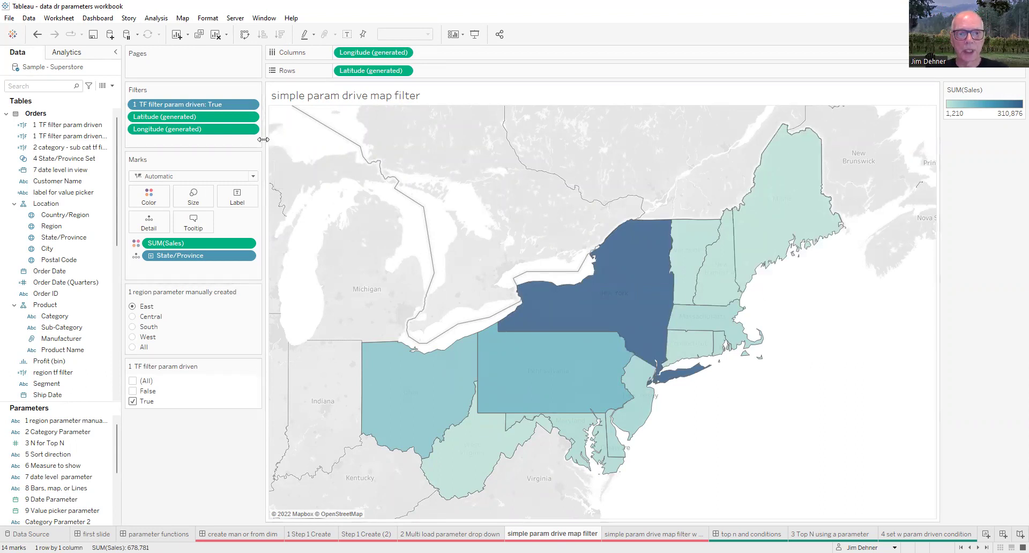
drag(263, 139, 284, 139)
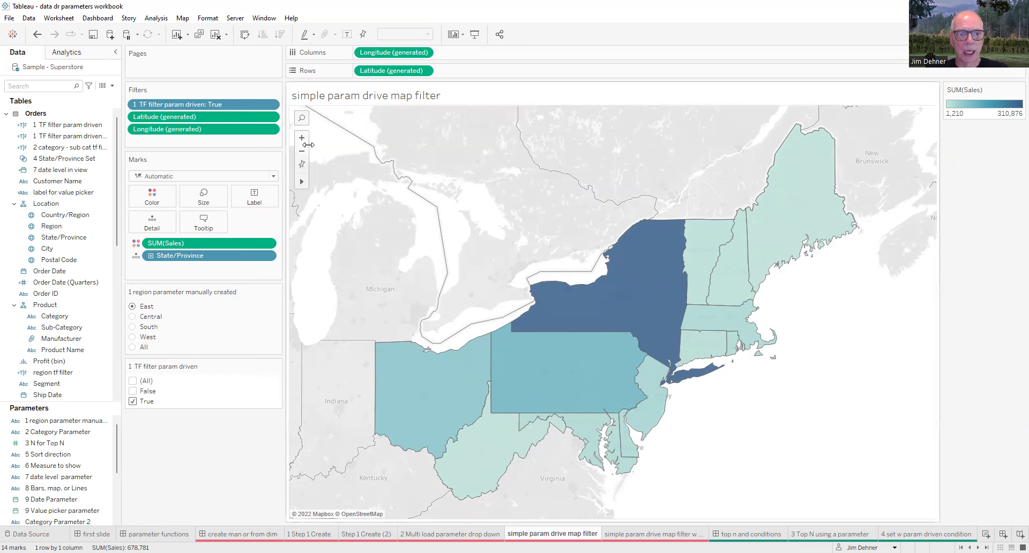
click(132, 317)
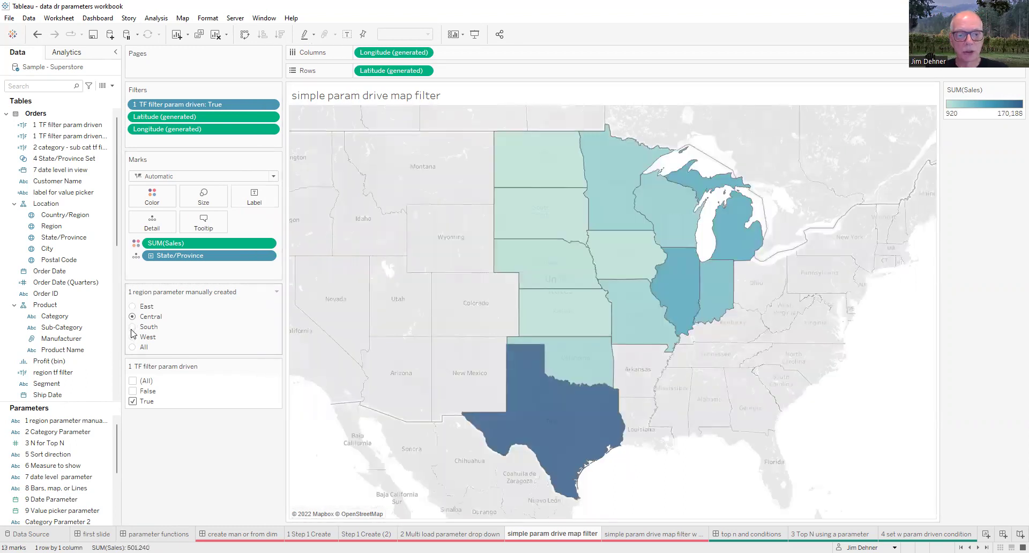
click(132, 327)
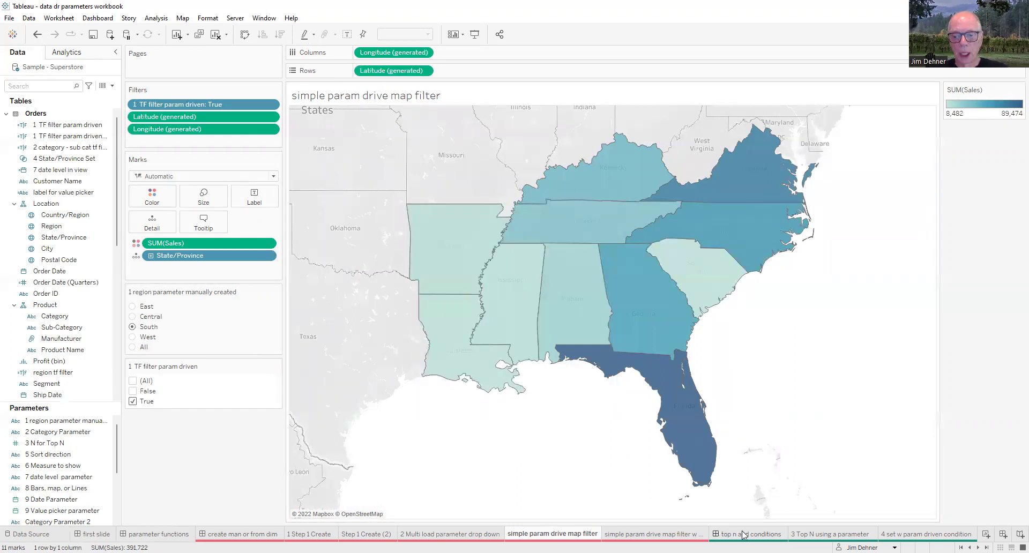
- On the "simple param drive map filter w All" sheet, switch the region parameter through All, East and Central
click(653, 534)
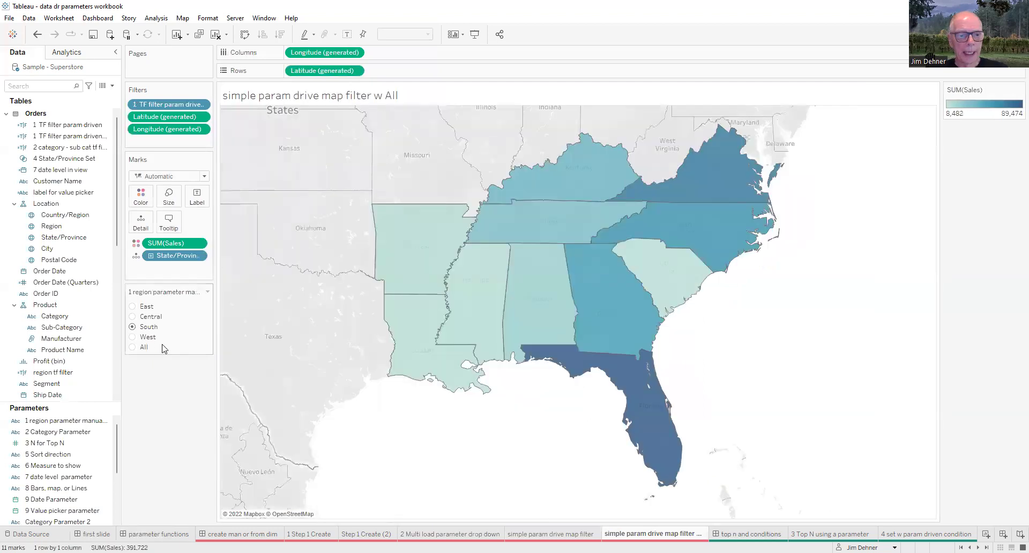
click(132, 347)
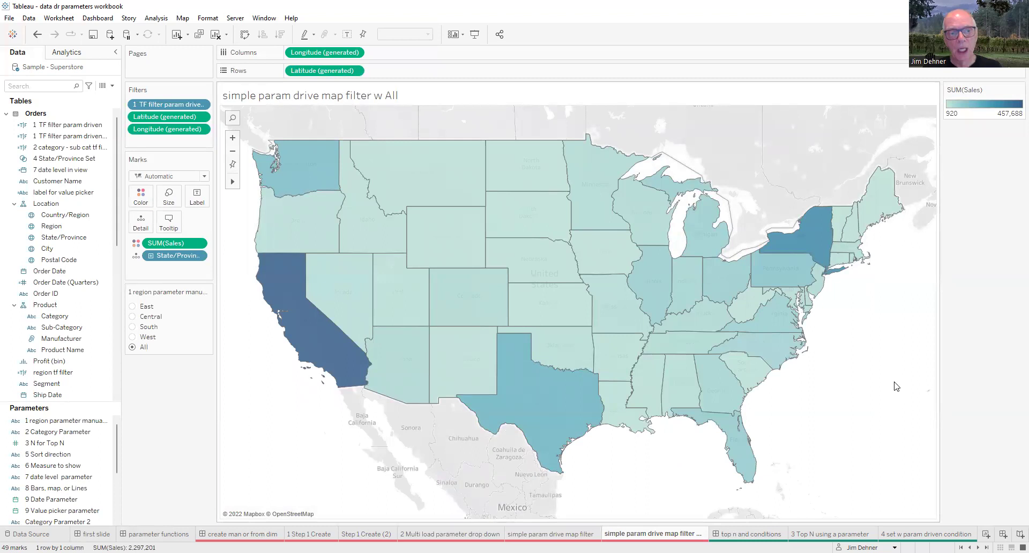
click(132, 308)
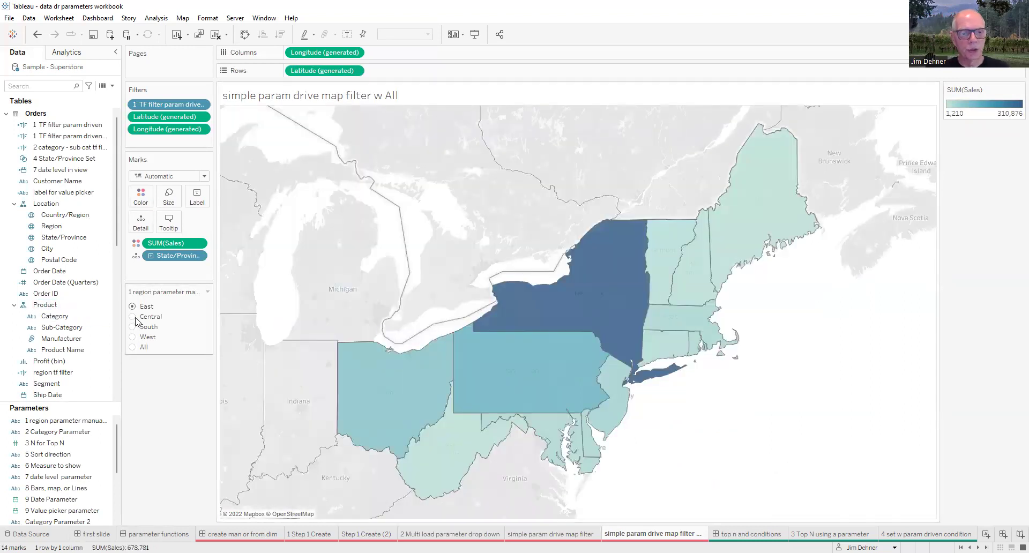
click(133, 317)
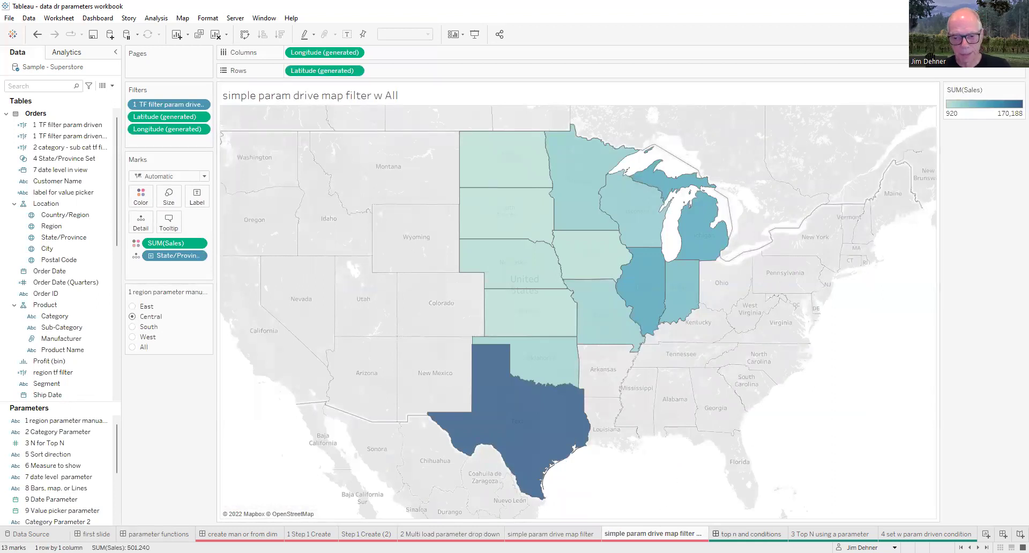
- Open the "top n and conditions" dashboard
click(748, 534)
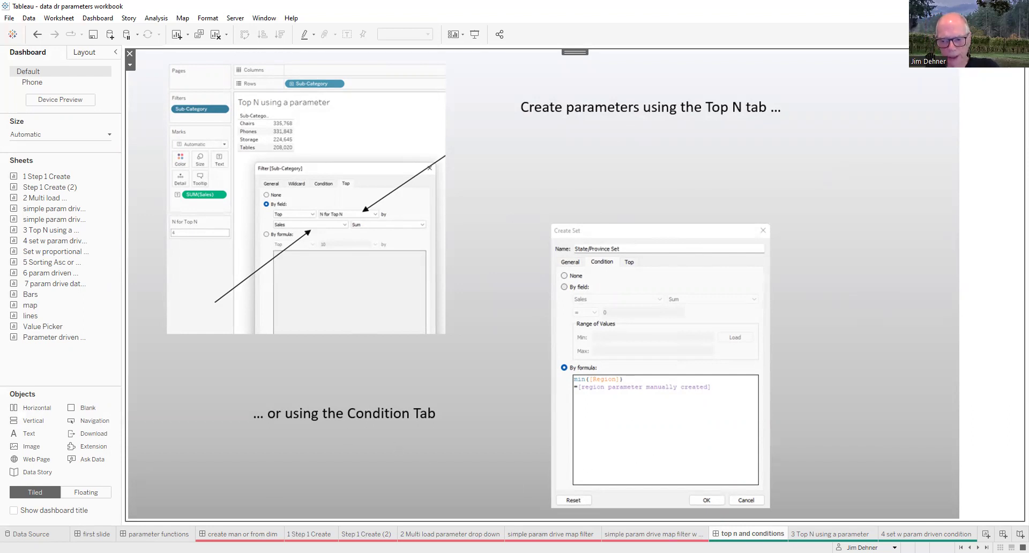
- On the "3 Top N using a parameter" sheet, search the fields for 3 and review the 3 N for Top N parameter's settings
scroll(515, 534, right, 2)
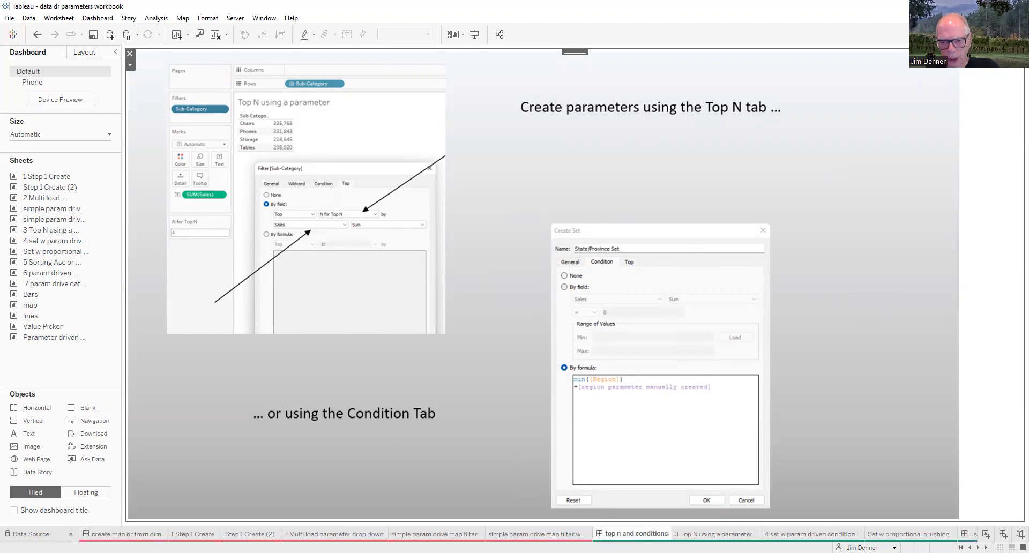
key(ctrl+Tab)
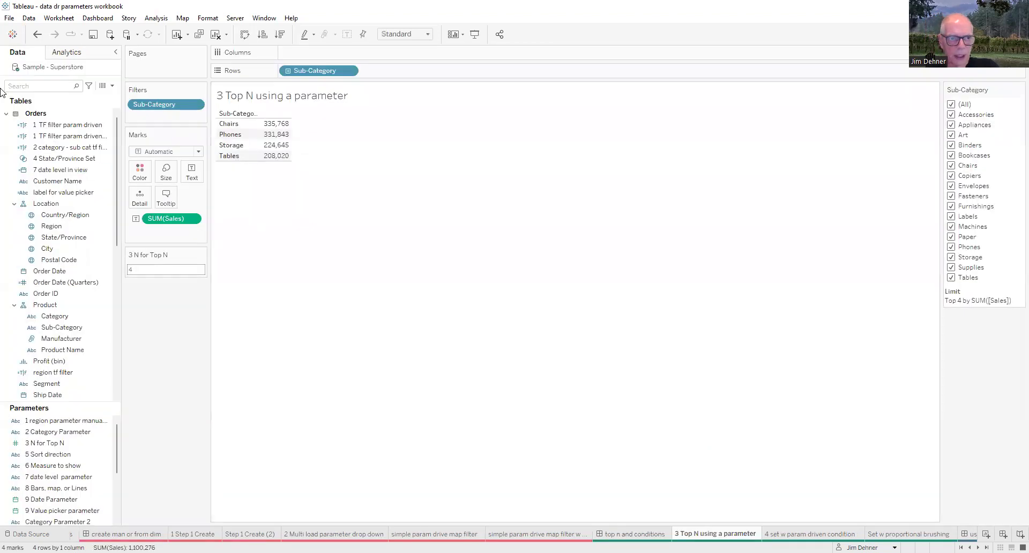
text(3)
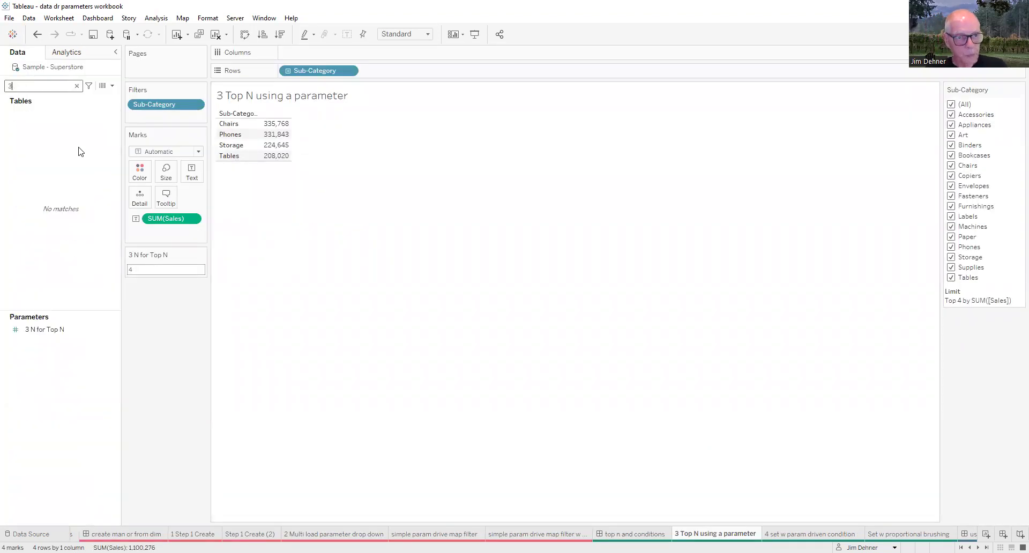
click(40, 331)
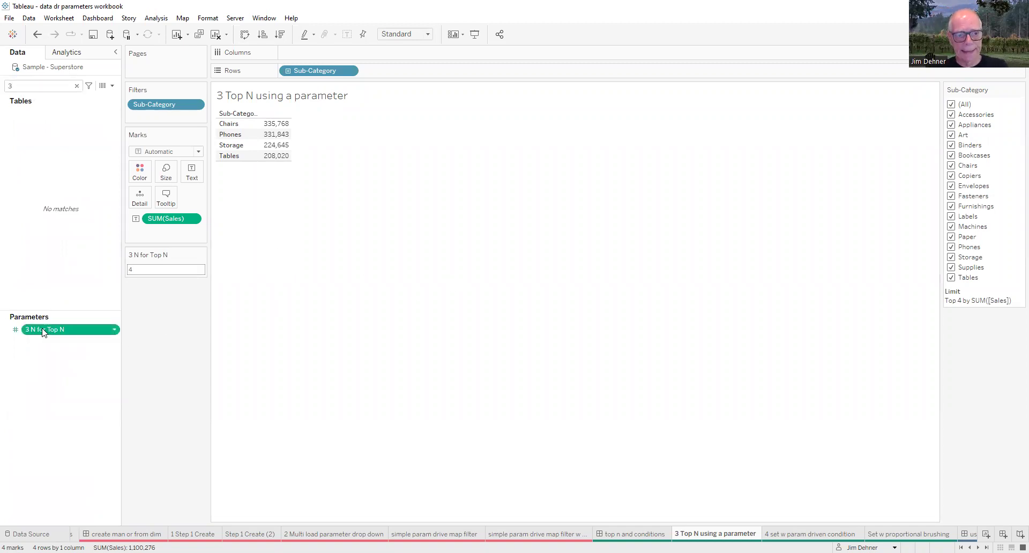
right_click(42, 330)
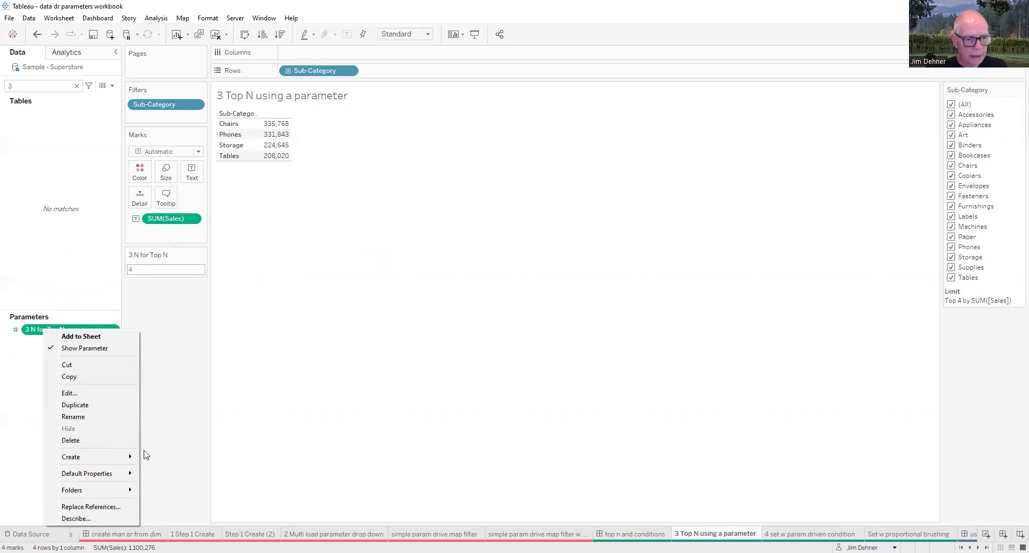
click(70, 397)
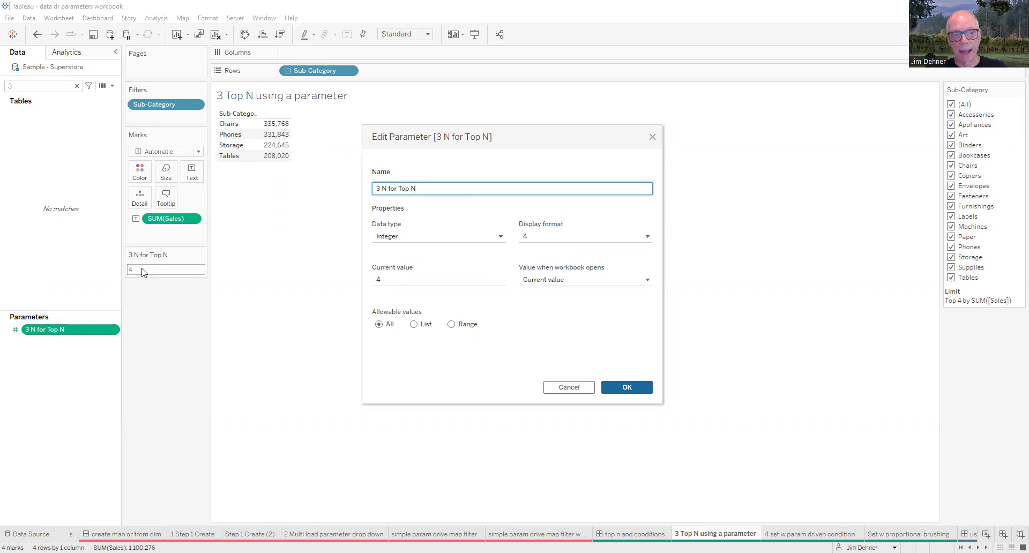
click(627, 388)
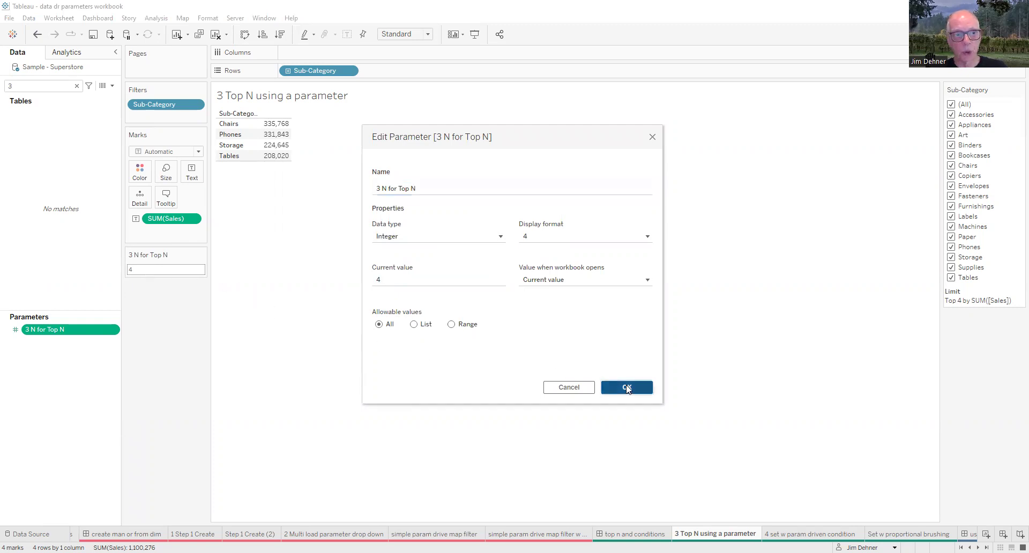
click(76, 85)
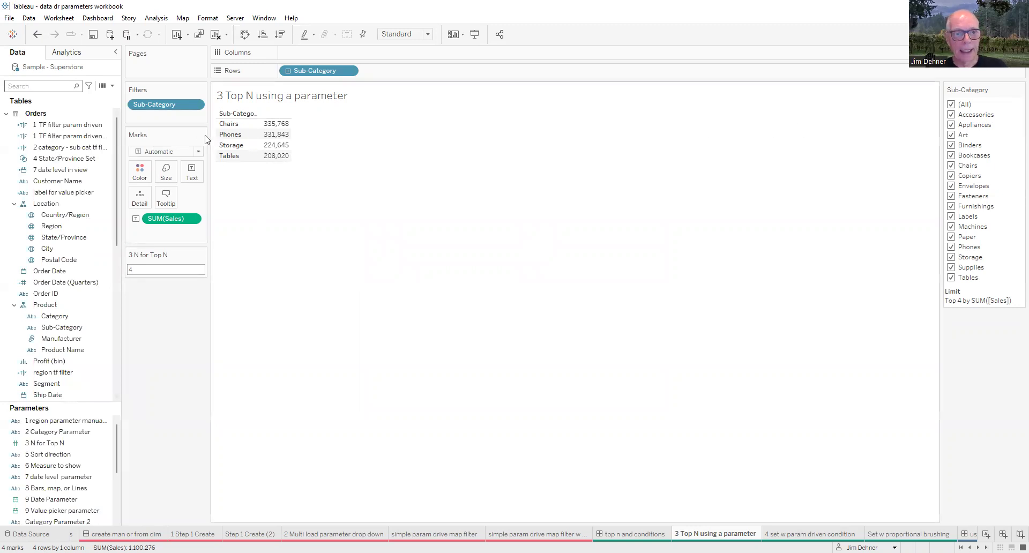
- Review the Top N conditions of the Sub-Category filter and close its dialog without changes
right_click(172, 107)
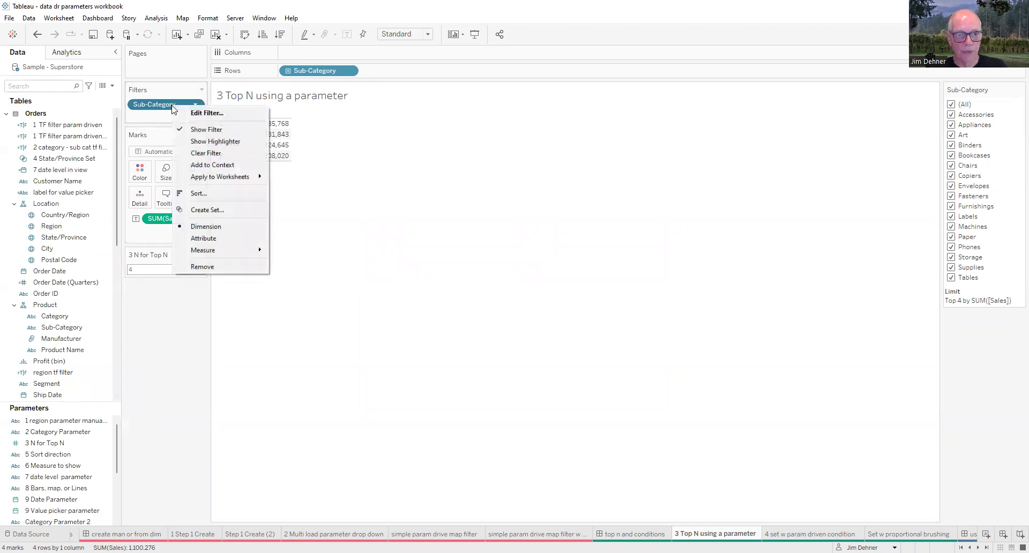
click(205, 113)
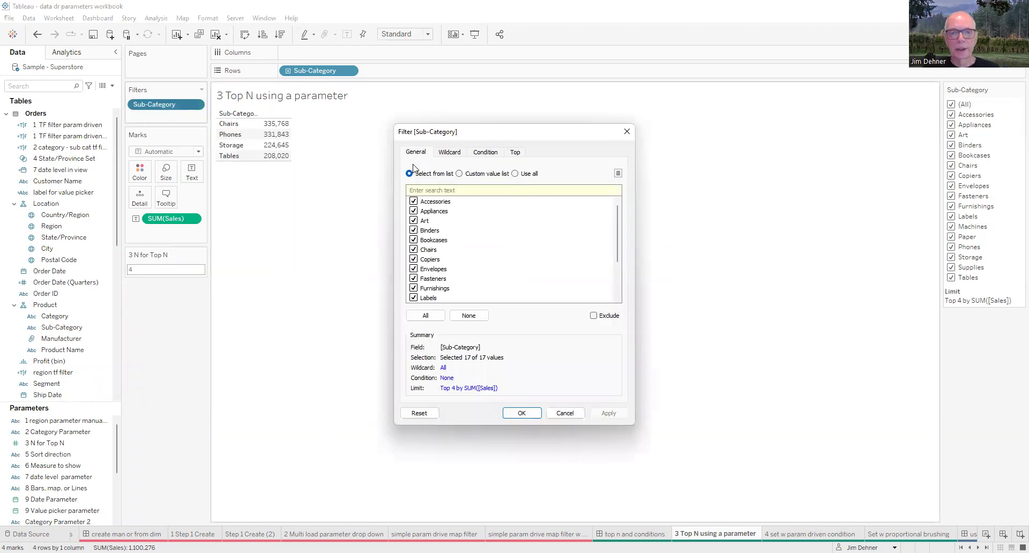
click(518, 153)
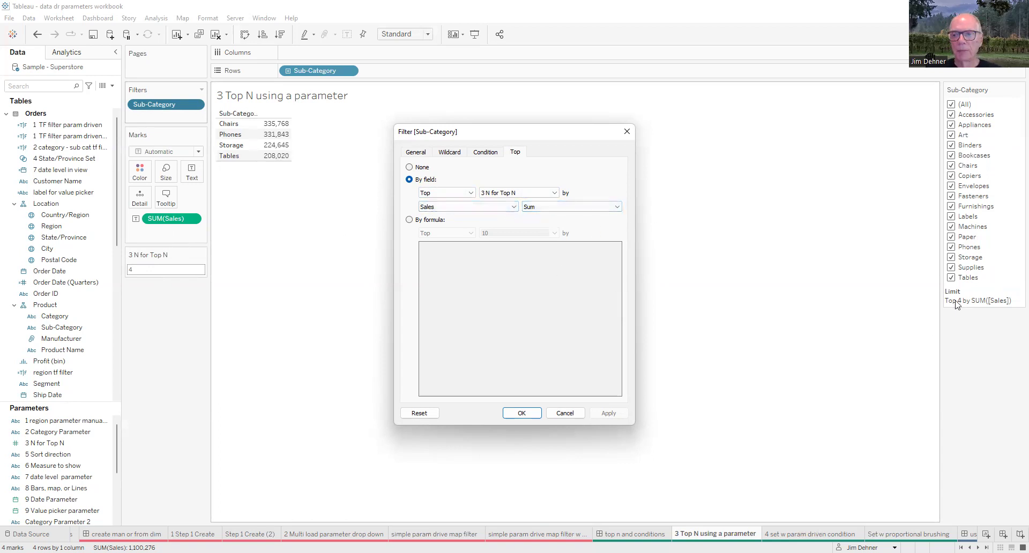
click(627, 132)
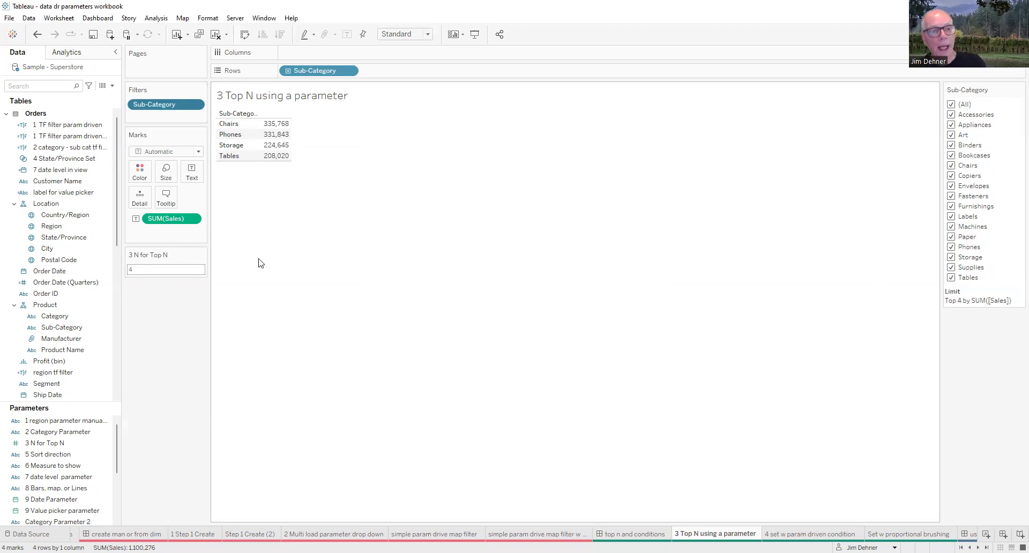
- Set the 3 N for Top N parameter to 6
click(139, 269)
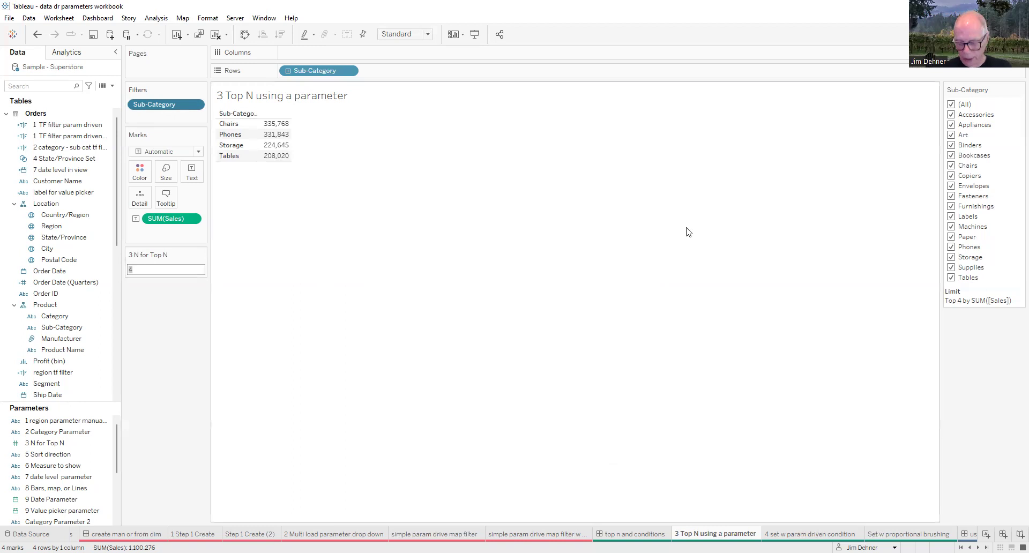
text(6)
key(Return)
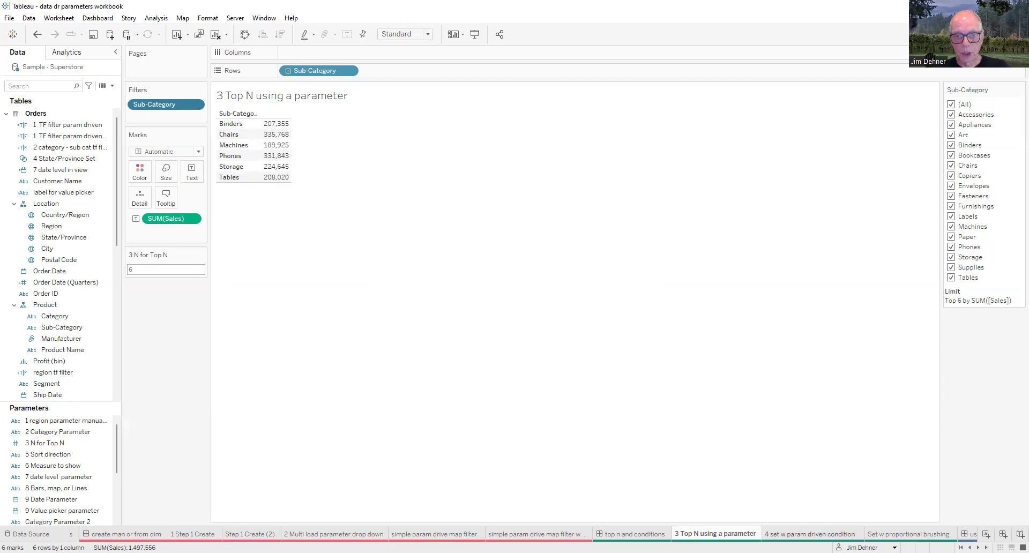
- On the "4 set w param driven condition" sheet, search the fields for 4 and review the 4 State/Province Set's condition formula
click(797, 532)
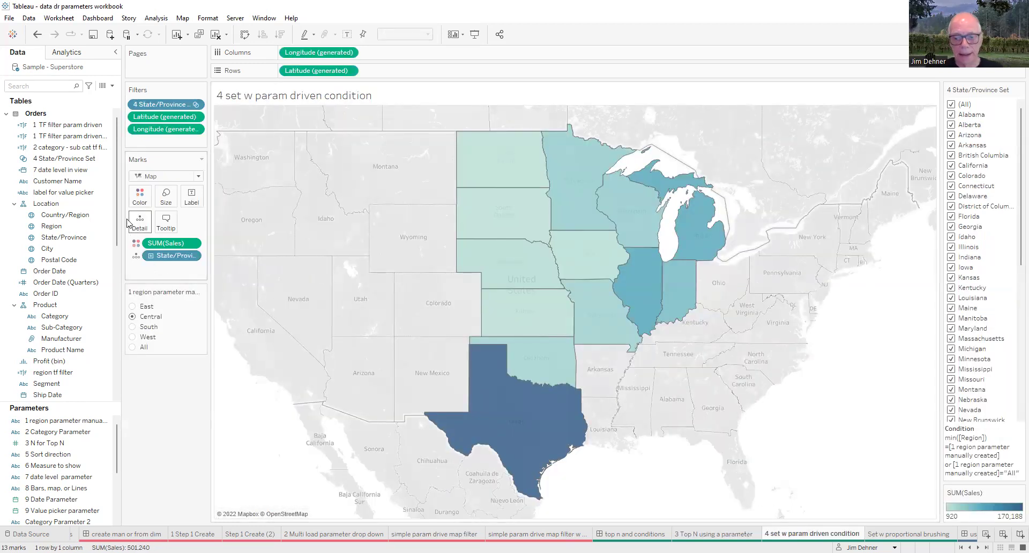
click(39, 86)
text(4)
right_click(60, 130)
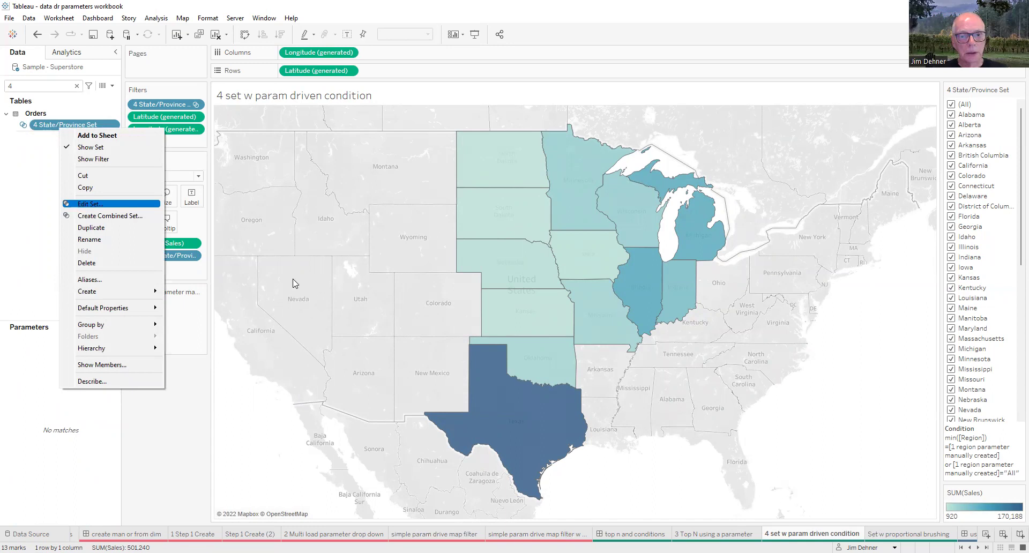
key(Return)
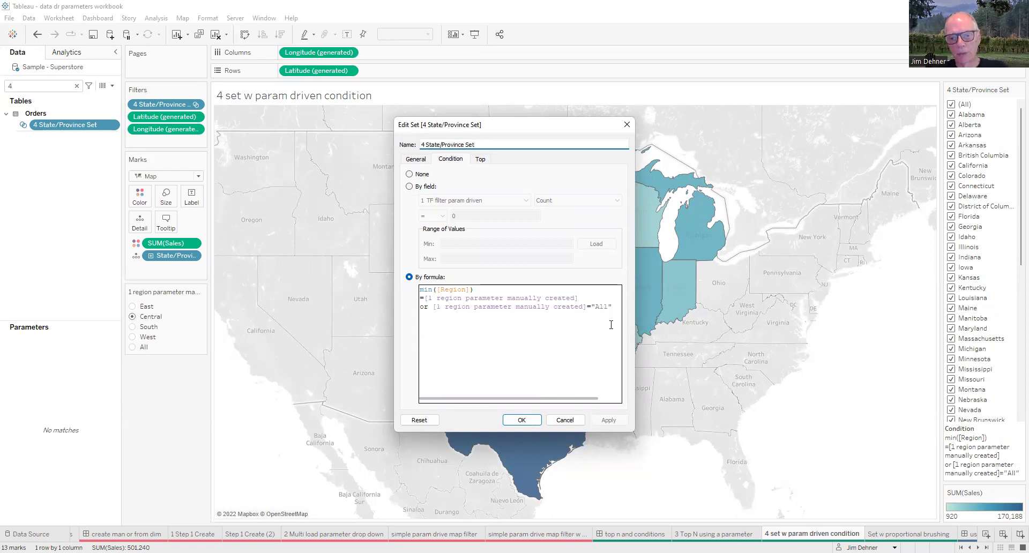
click(564, 421)
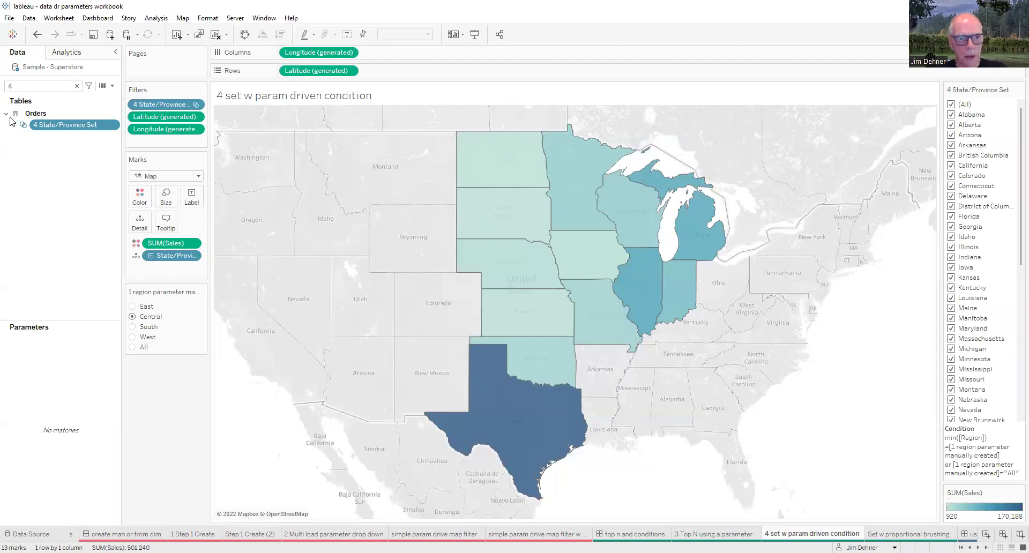
- Clear the field search and switch the region parameter on the set-driven map through South and East
click(77, 85)
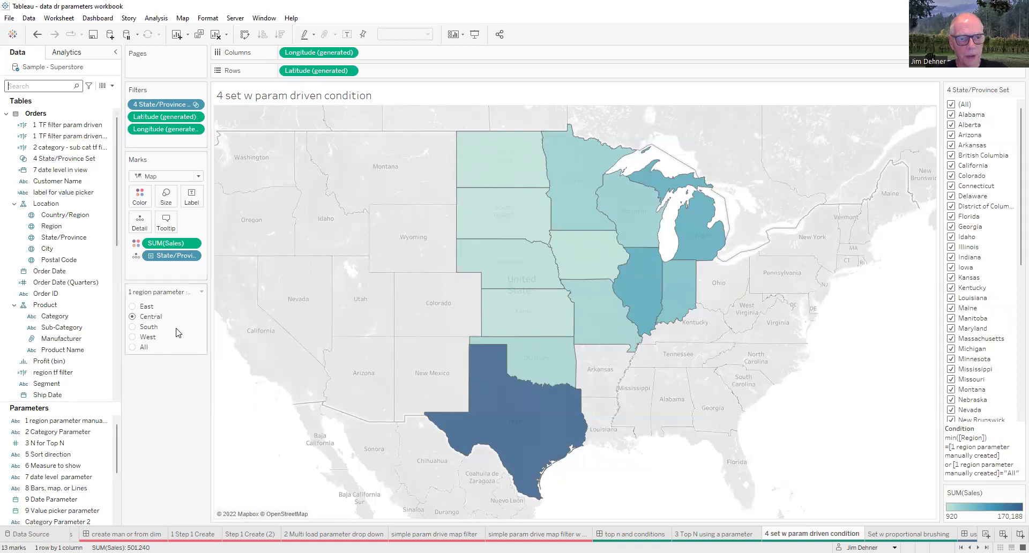
click(132, 327)
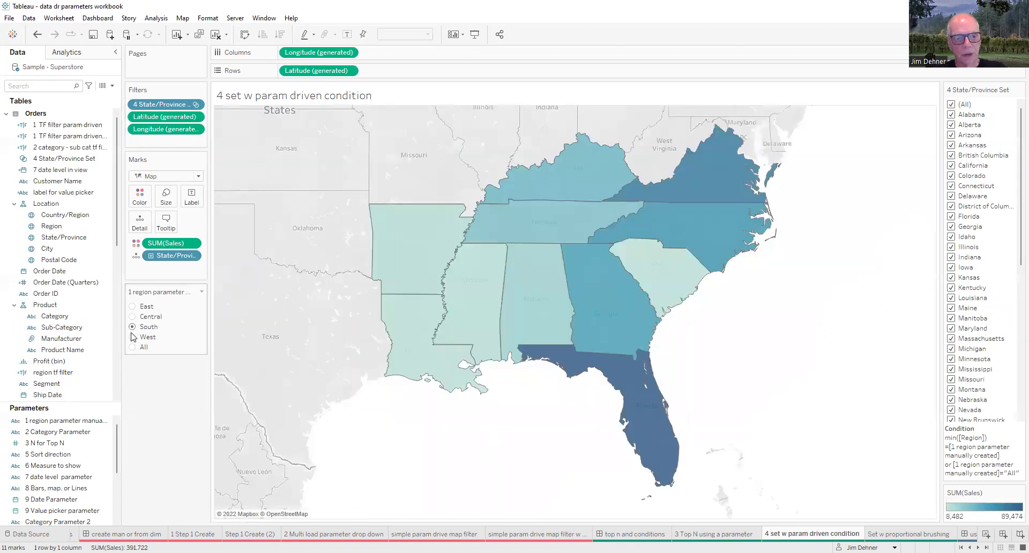
click(133, 308)
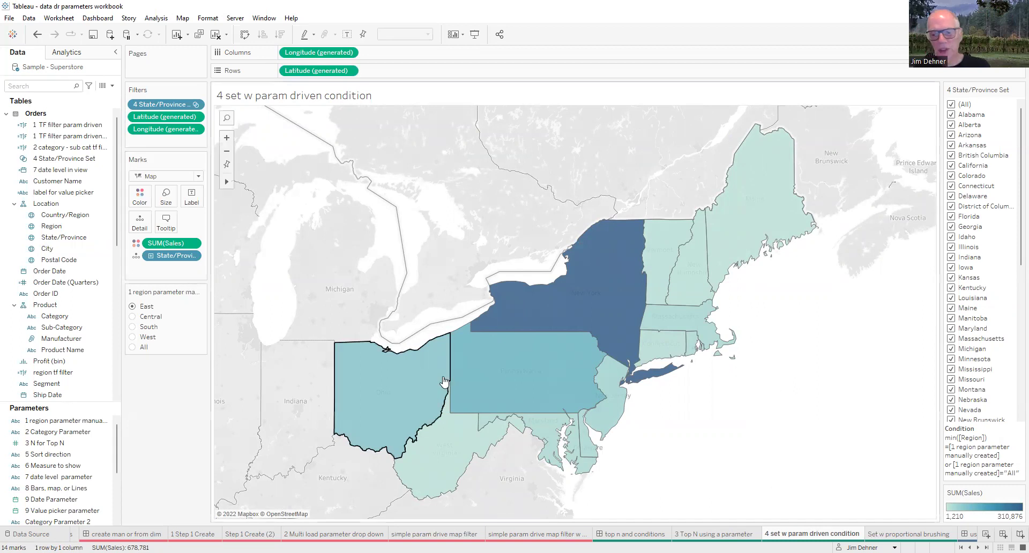
- On the "Set w proportional brushing" sheet, inspect the category shares while switching the region parameter through Central, West and All, and return it to Central
click(886, 535)
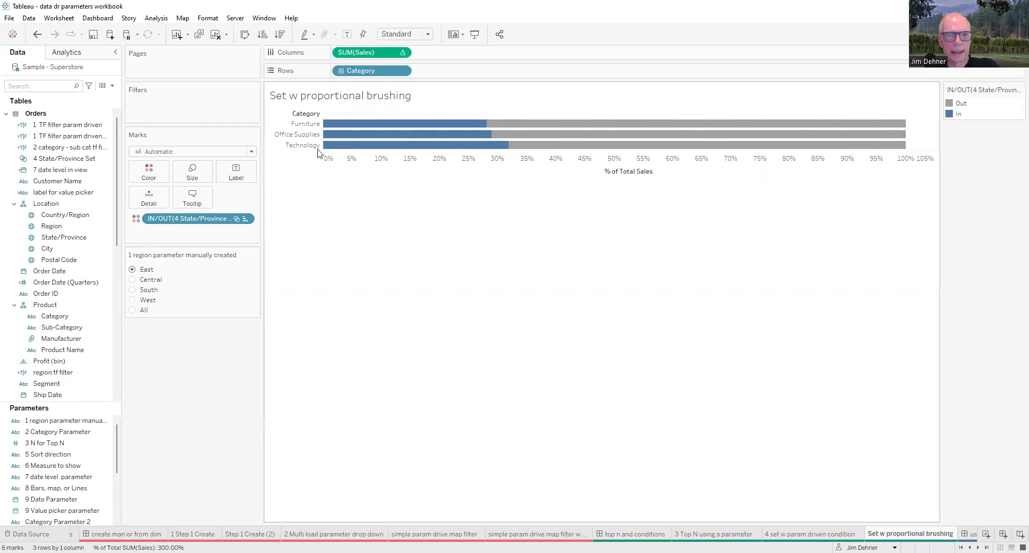
mouse_move(358, 139)
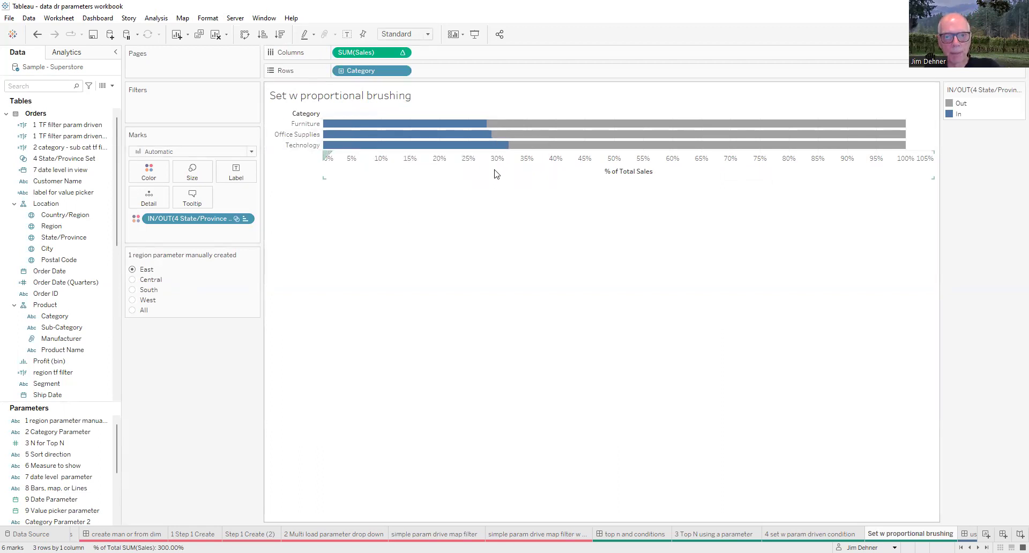
mouse_move(486, 127)
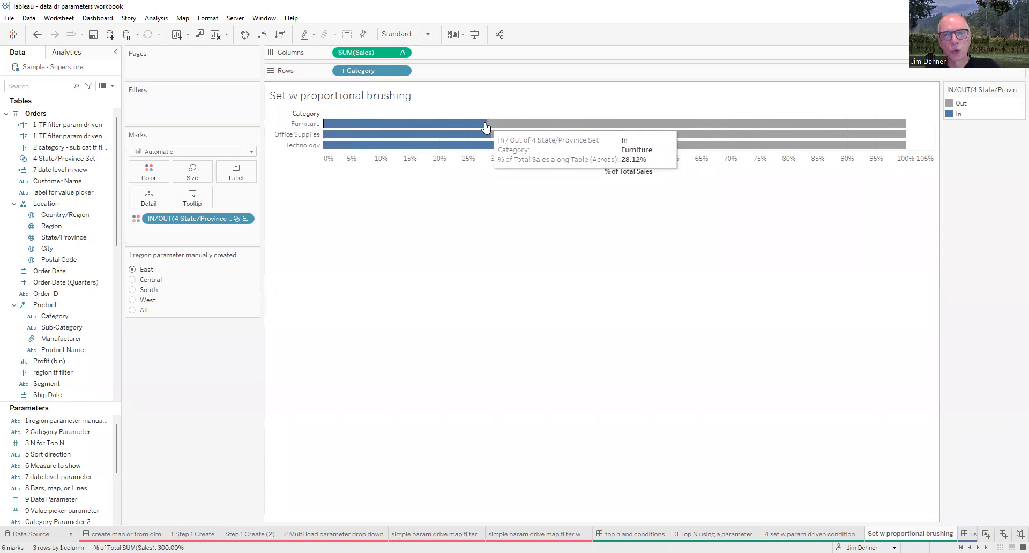
click(132, 279)
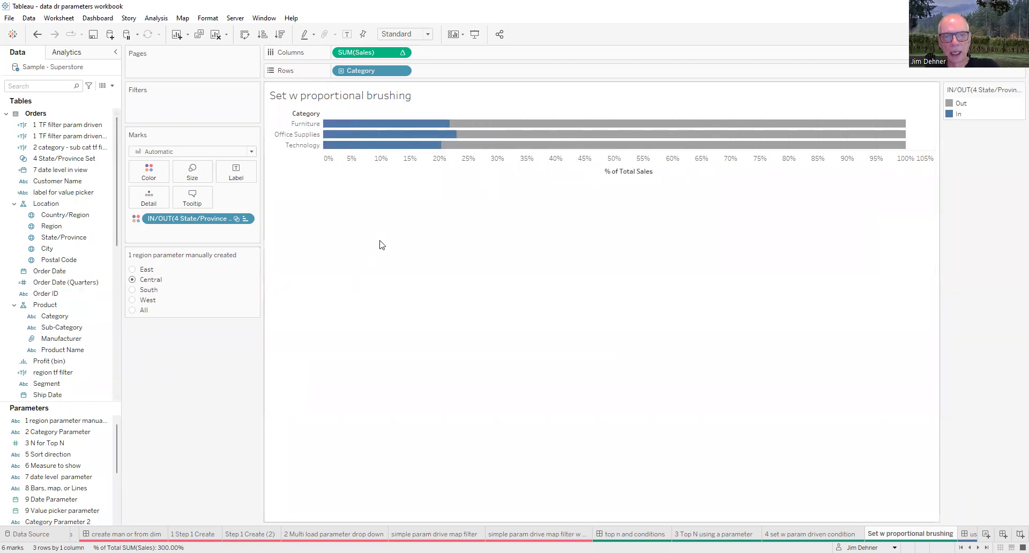
mouse_move(440, 135)
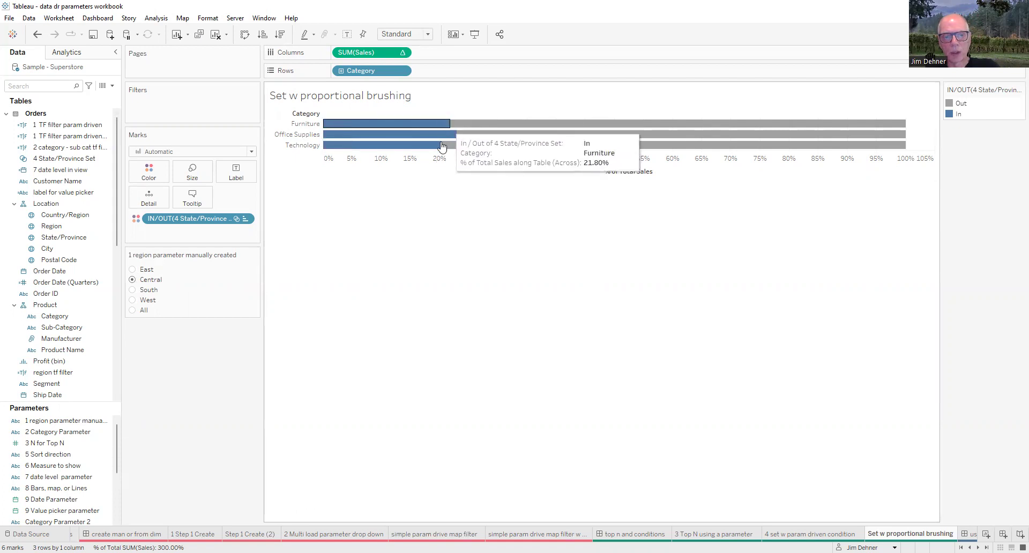
click(132, 301)
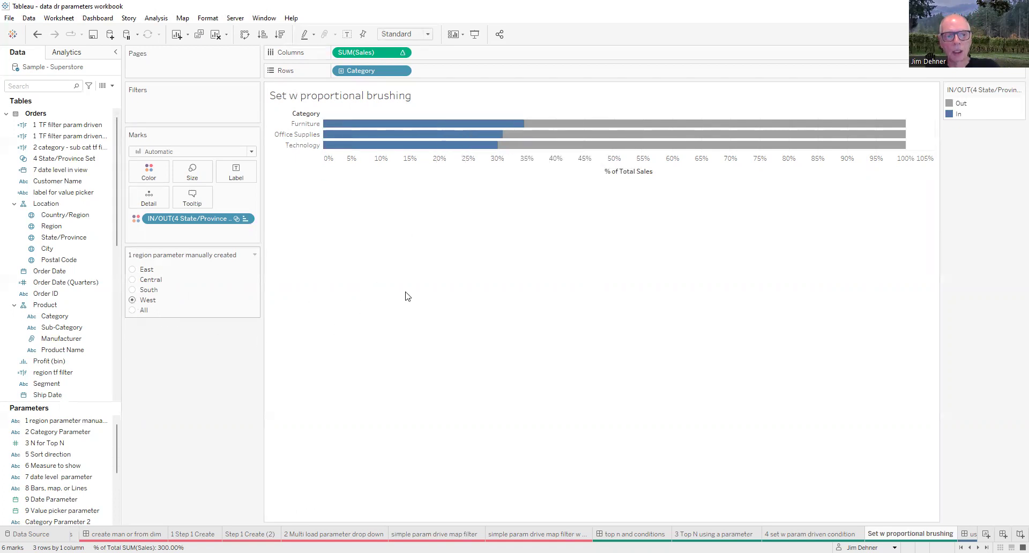
mouse_move(515, 123)
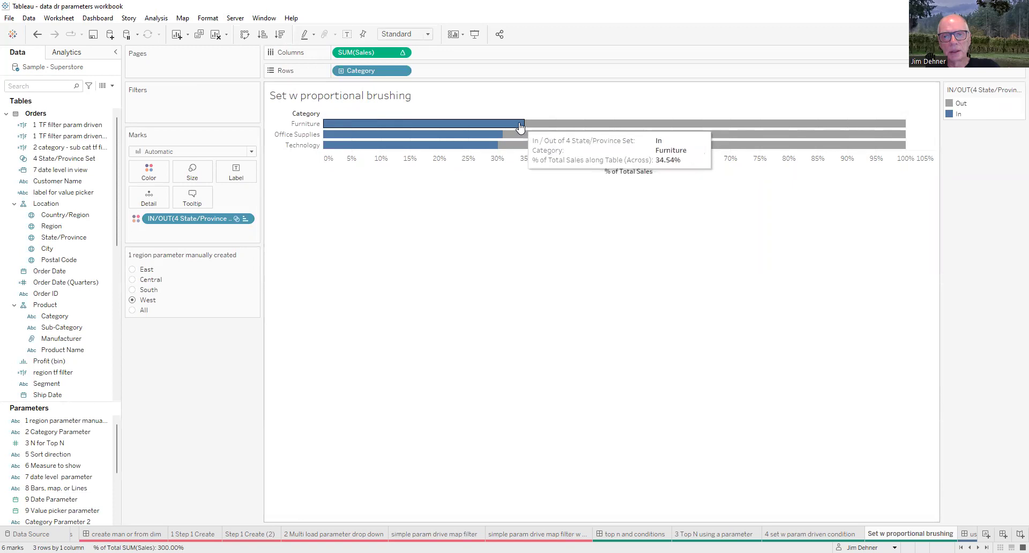
click(132, 311)
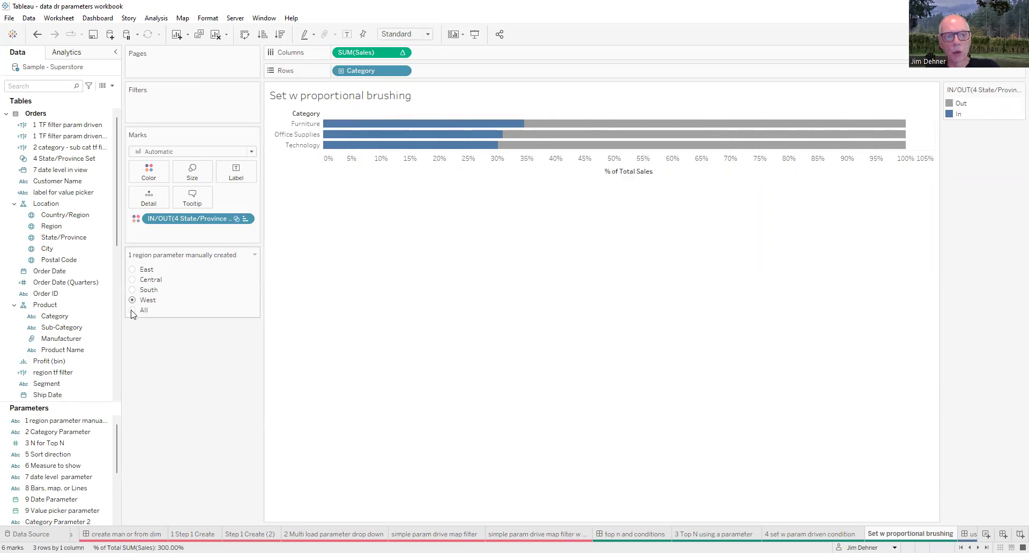
click(132, 280)
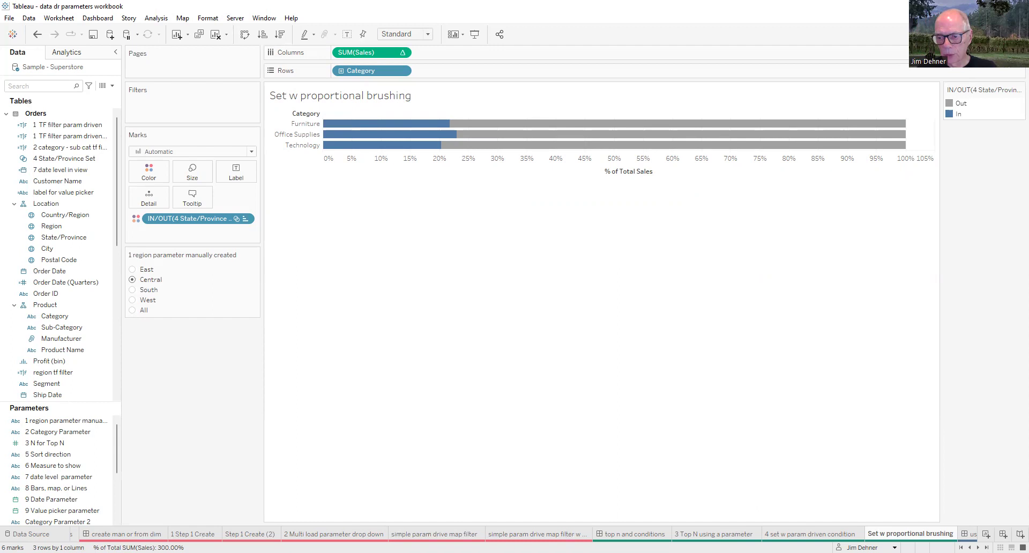
- Open the "use to control the viz" dashboard, followed by the "5 Sorting Asc or Desc" sheet
scroll(909, 532, down, 5)
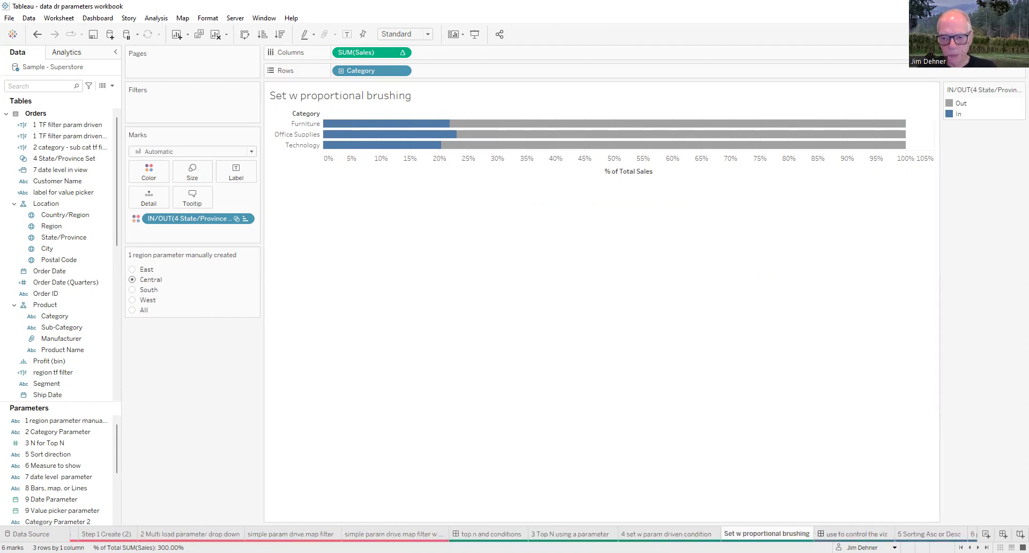
click(837, 534)
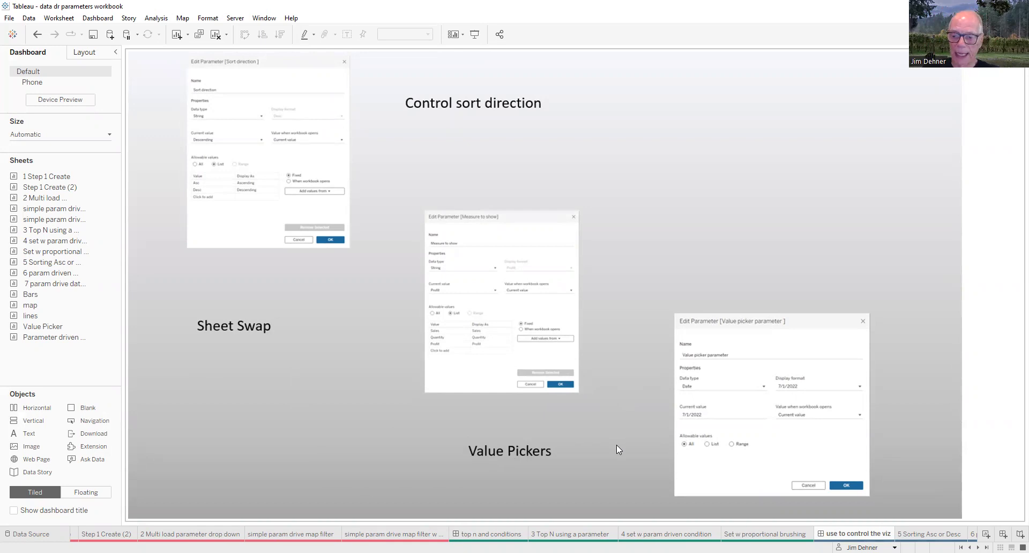
click(978, 547)
click(979, 547)
click(979, 548)
click(668, 534)
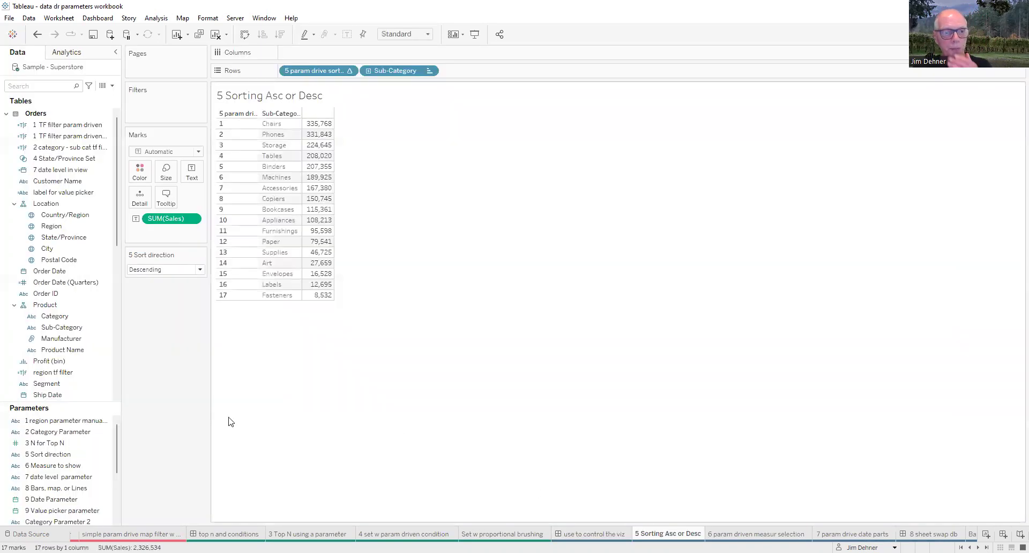
- Search the fields for 5 and review the allowable values of the 5 Sort direction parameter
click(37, 87)
text(5)
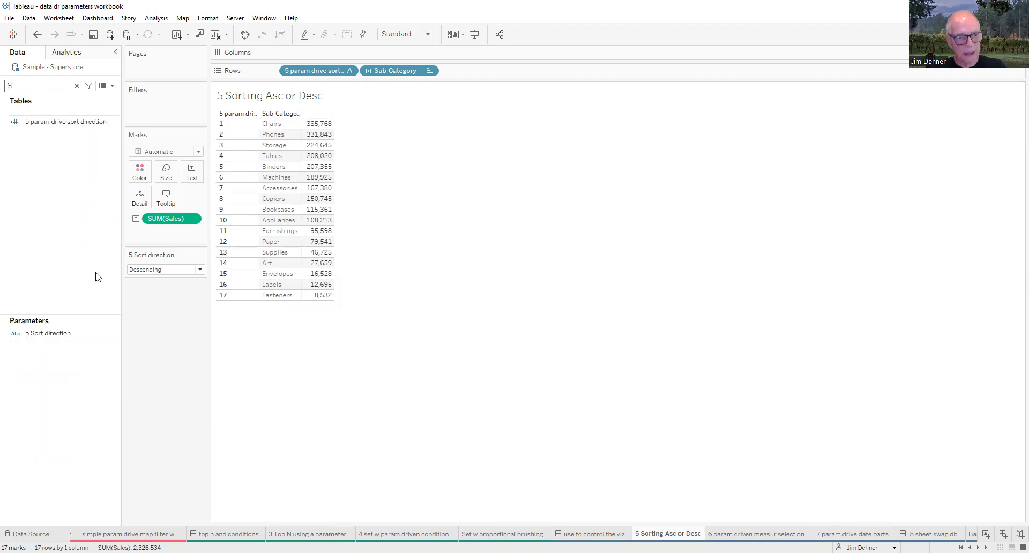
right_click(58, 336)
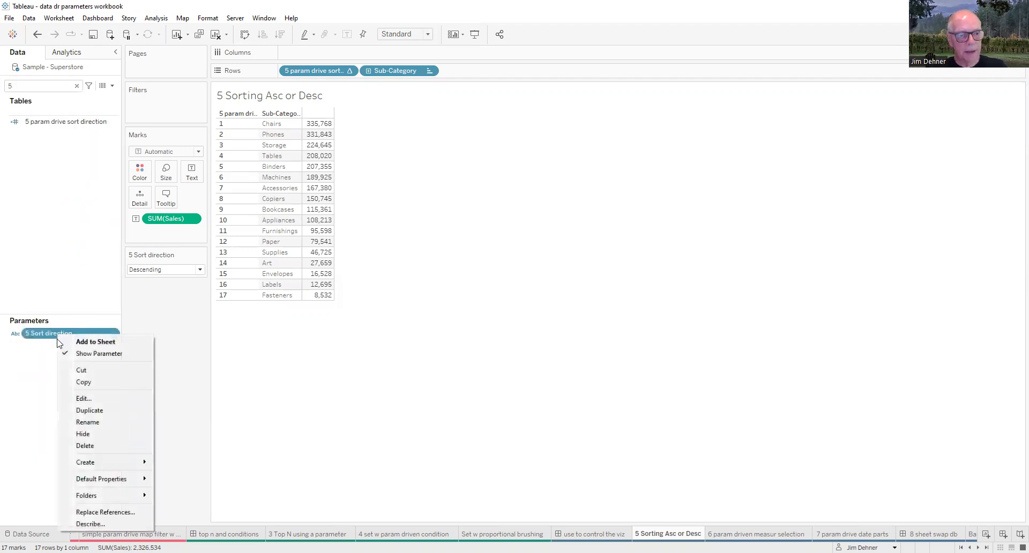
click(78, 400)
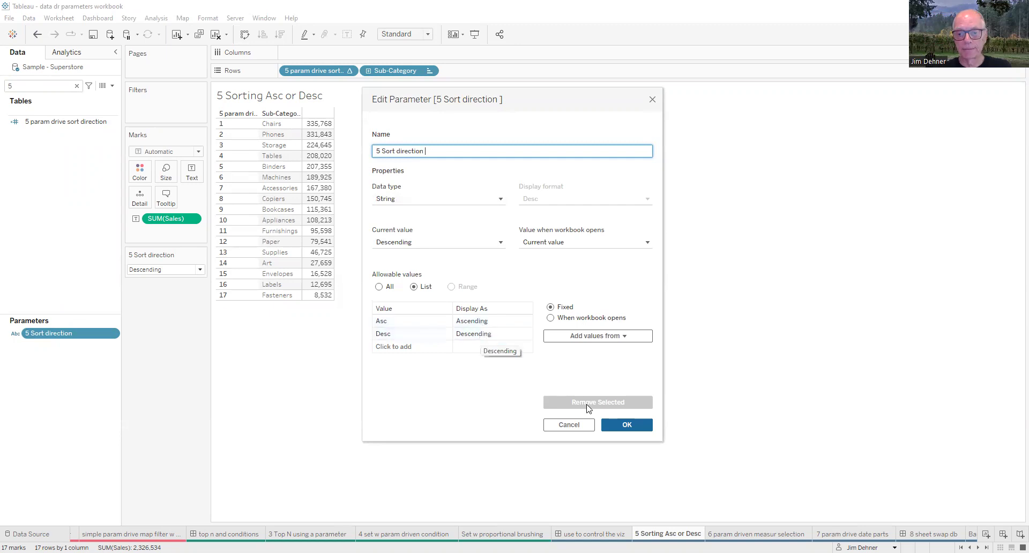
click(627, 425)
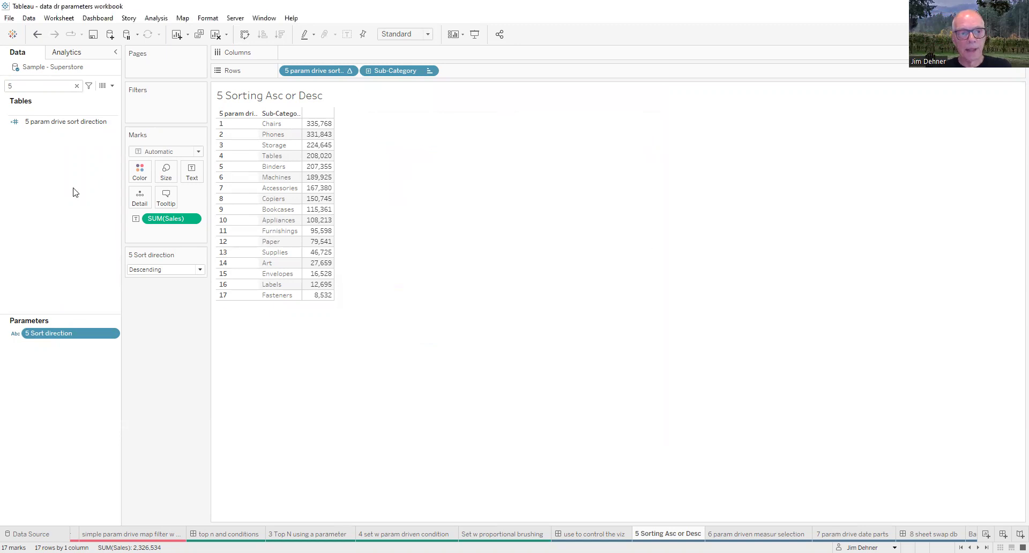
- Review the formula of the 5 param drive sort direction field and switch the 5 Sort direction parameter to Ascending
click(37, 122)
right_click(37, 122)
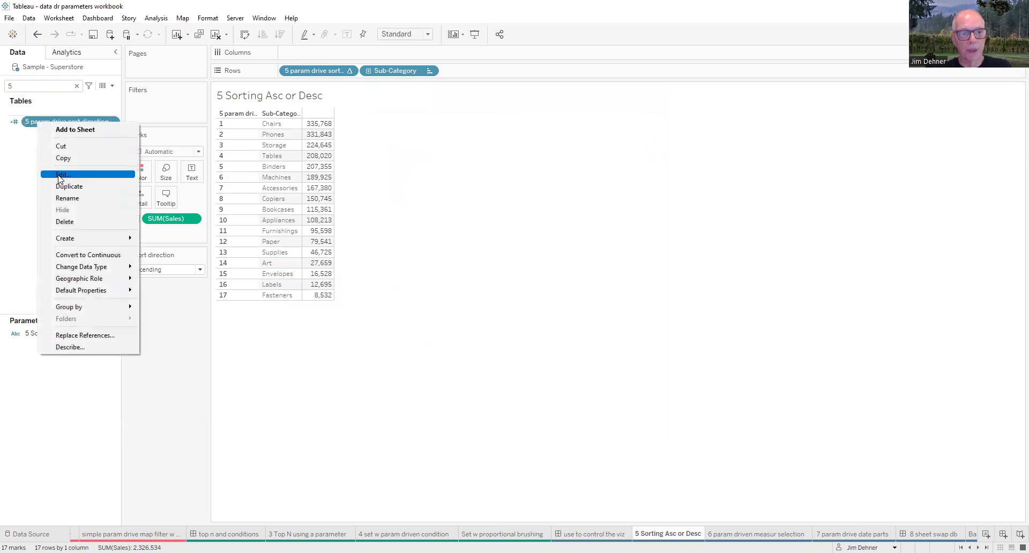
click(60, 175)
ctrl+scroll(590, 287, up, 2)
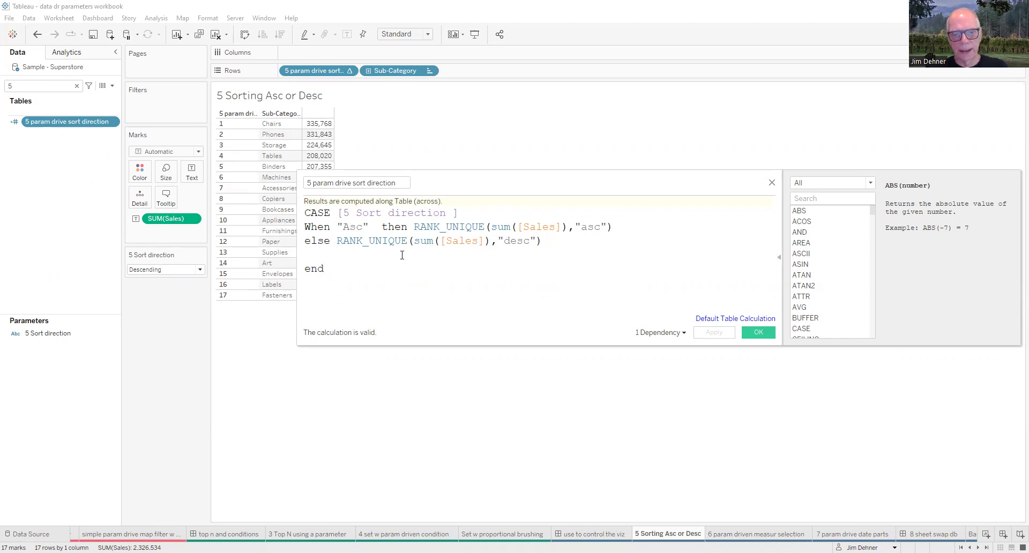
click(760, 336)
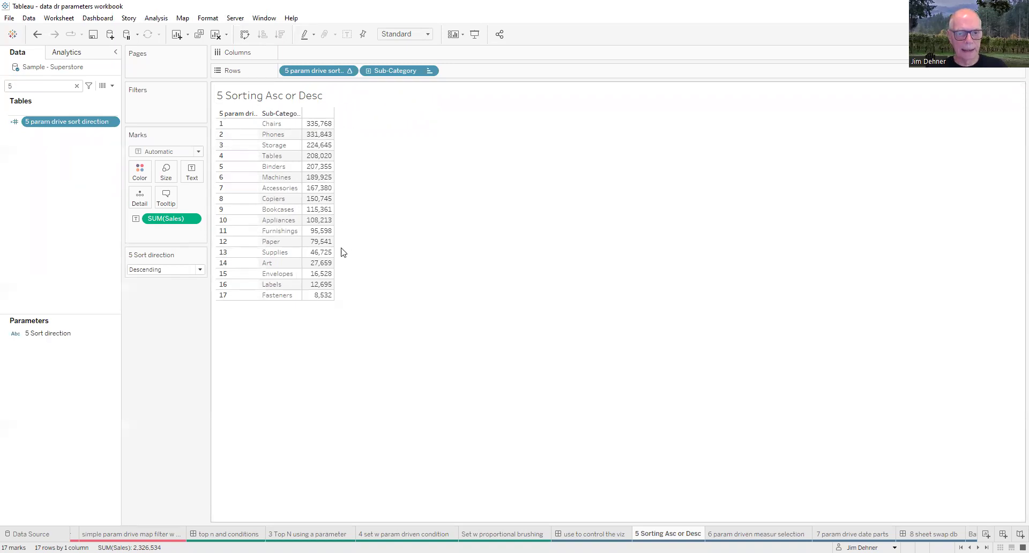
click(200, 270)
click(167, 290)
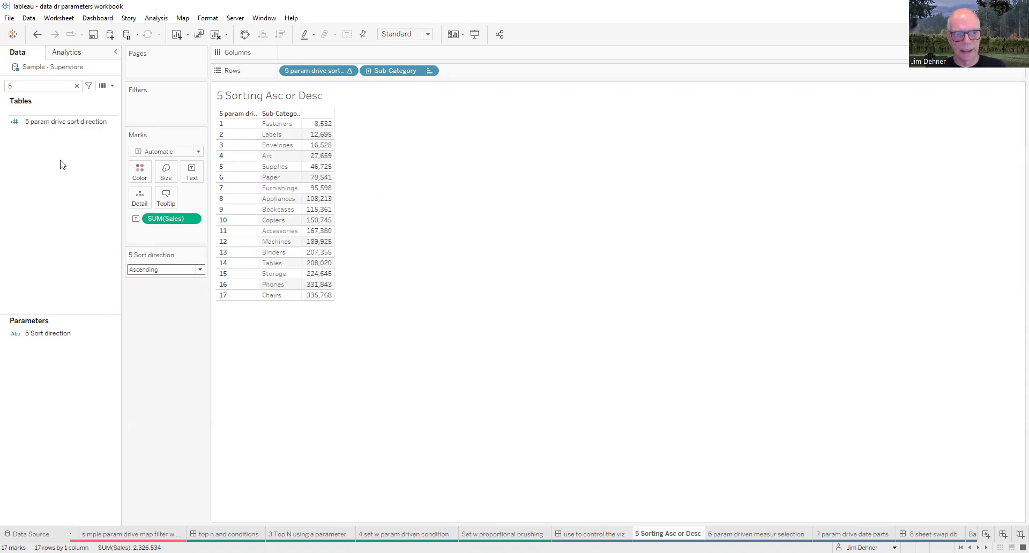
- Create a calculated field named 5 limit from 5 param drive sort direction with the formula [5 param drive sort direction] <=5
right_click(54, 125)
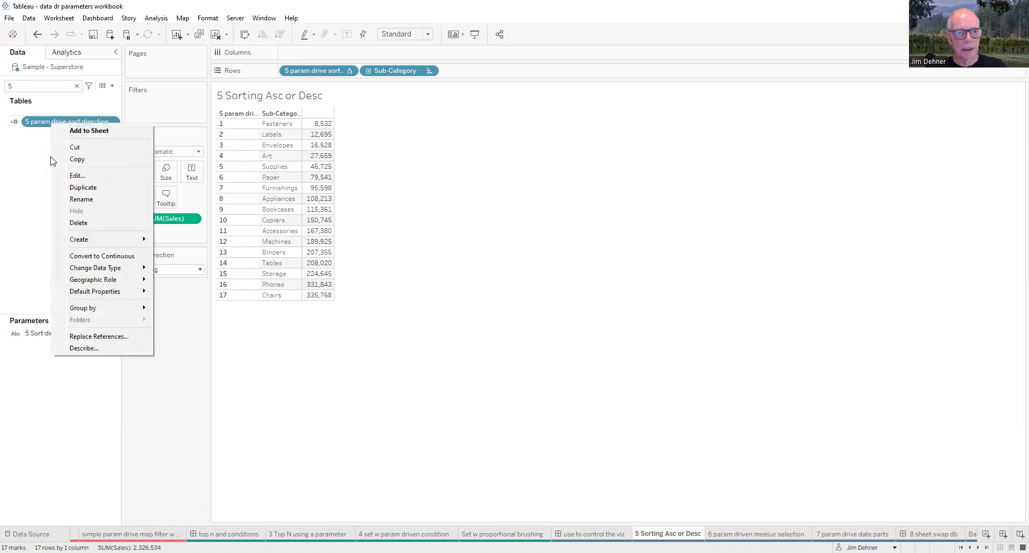
mouse_move(79, 245)
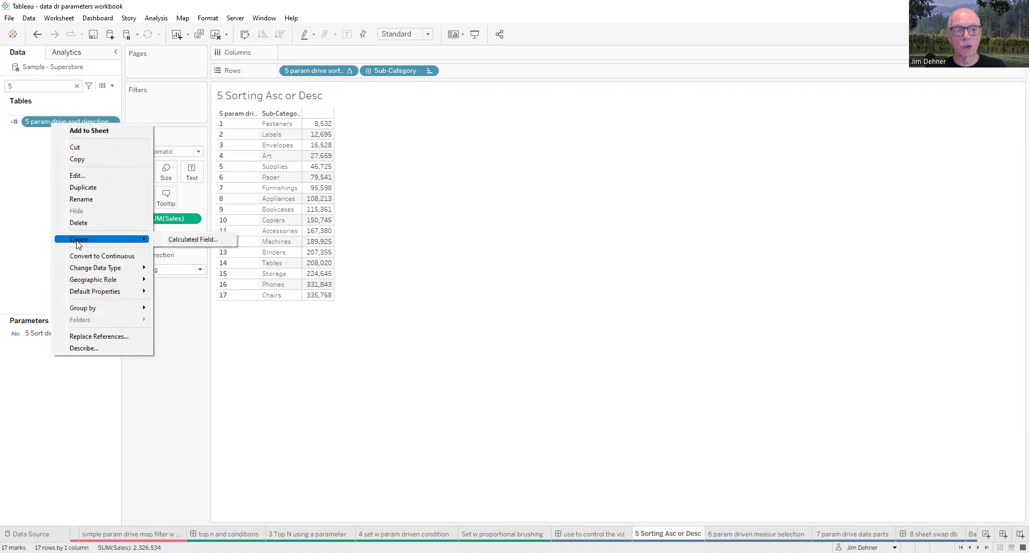
click(192, 240)
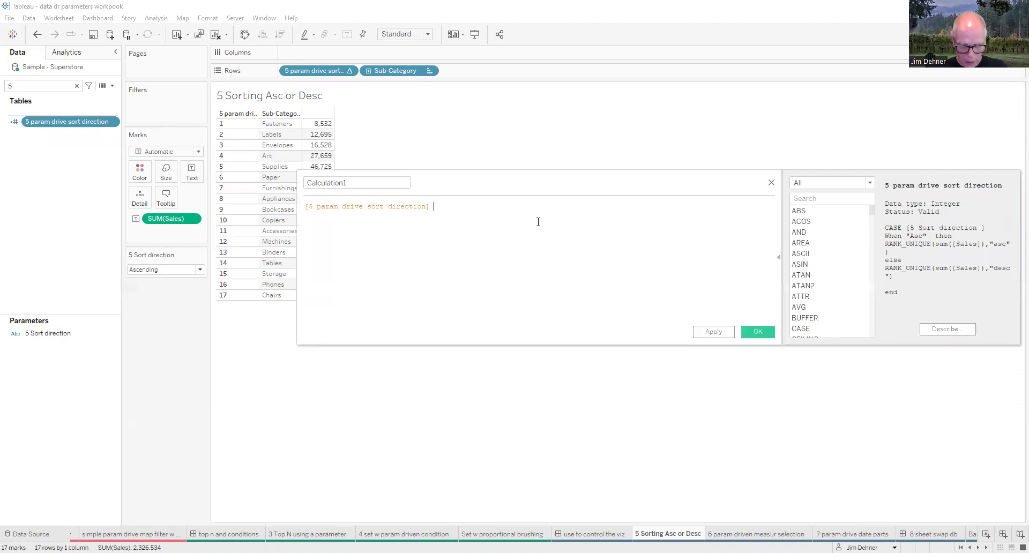
text(<=5)
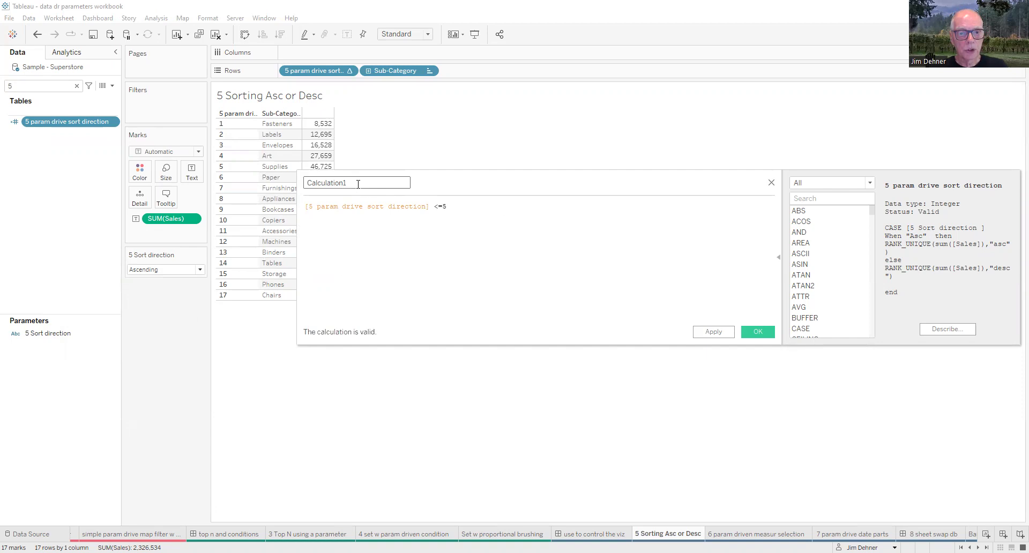
drag(352, 182, 303, 183)
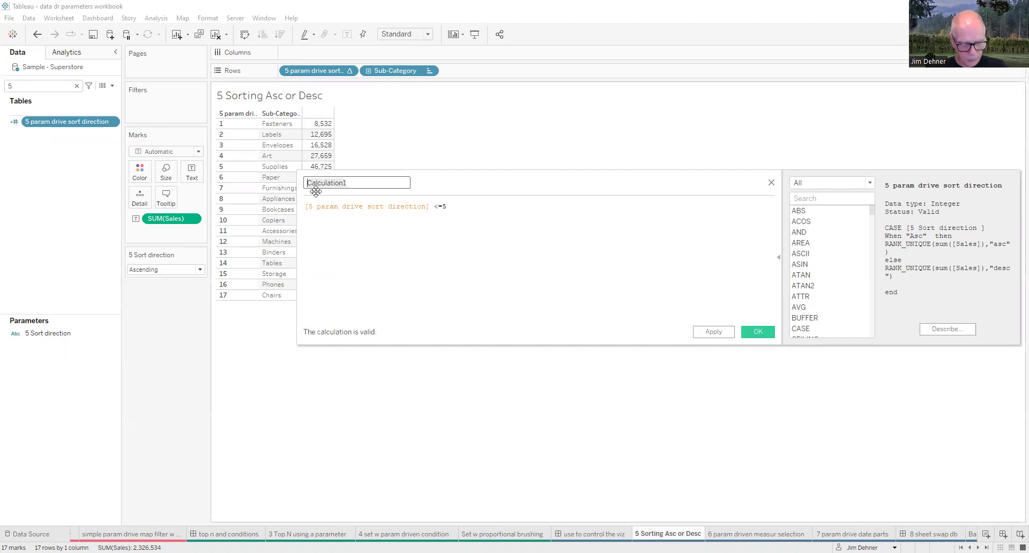
text(5 limi)
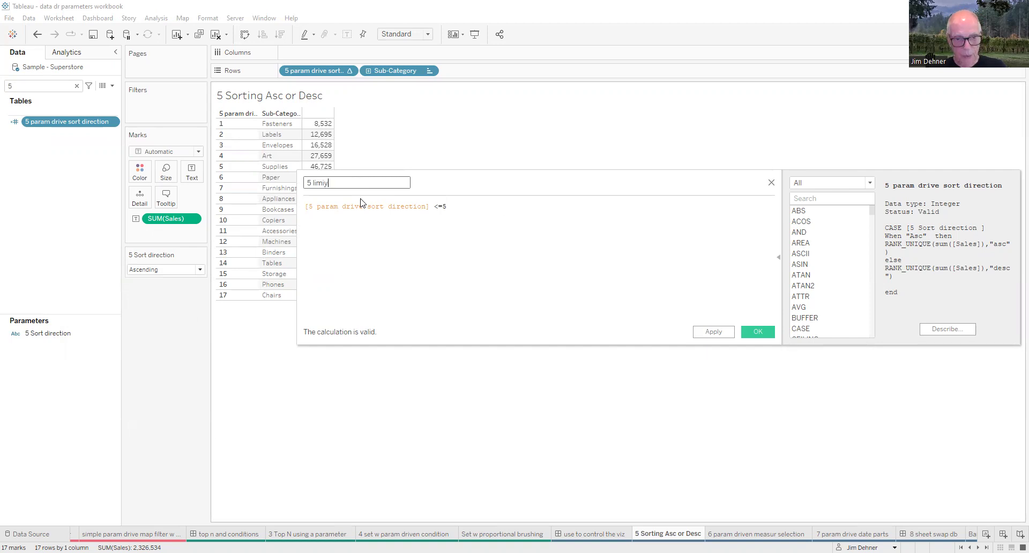
text(t)
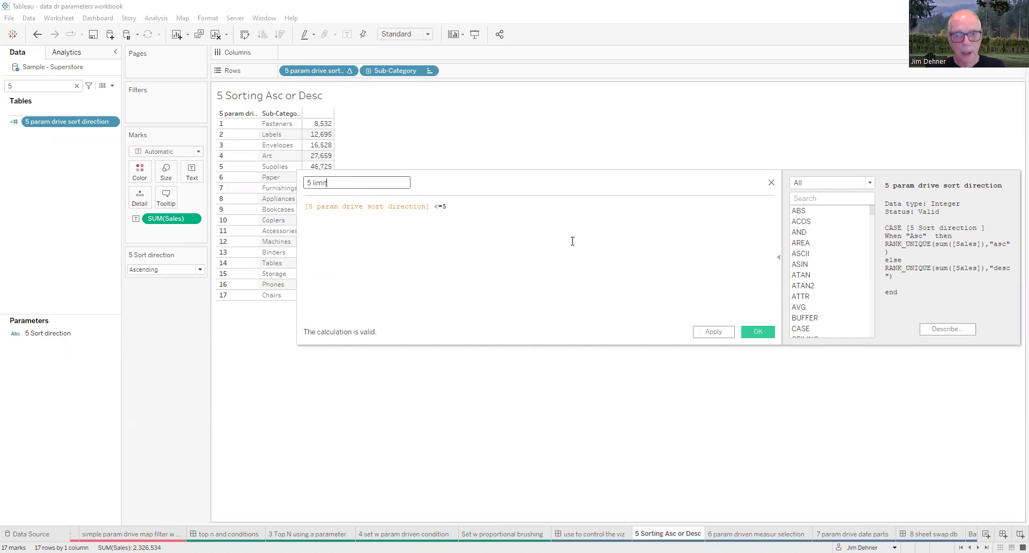
click(714, 332)
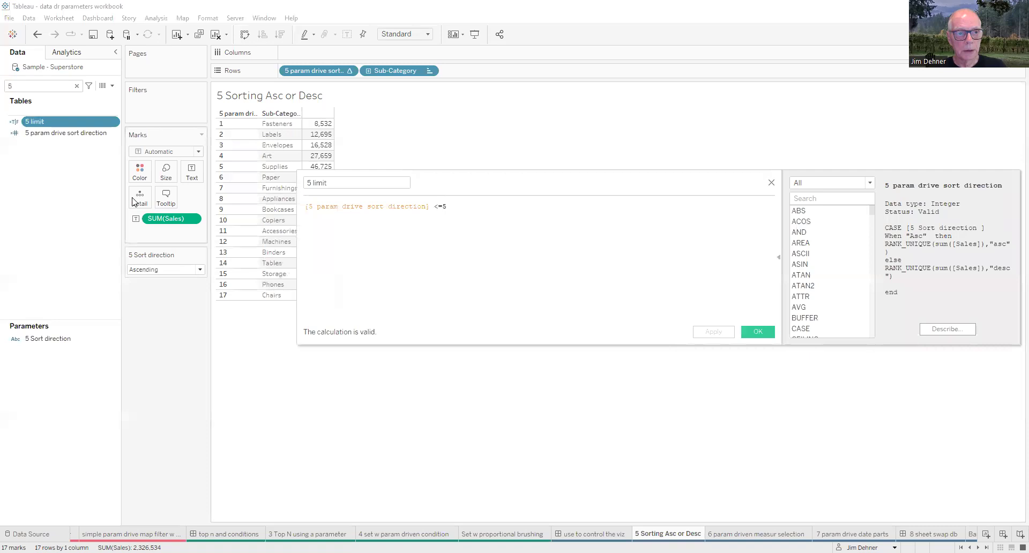
- Filter the sheet to True on 5 limit, close the calculation editor and switch the 5 Sort direction parameter to Descending
drag(39, 124, 155, 104)
click(419, 212)
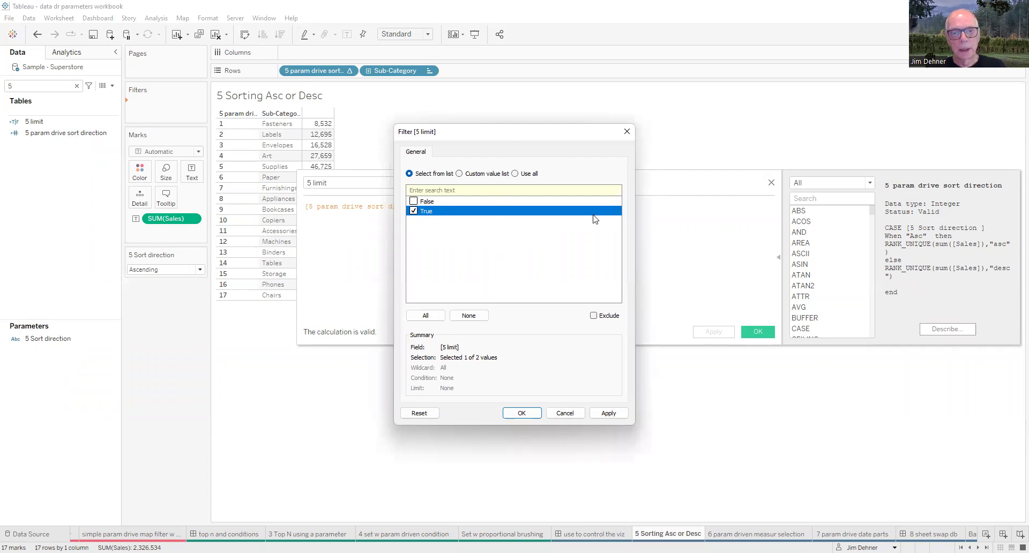
click(524, 419)
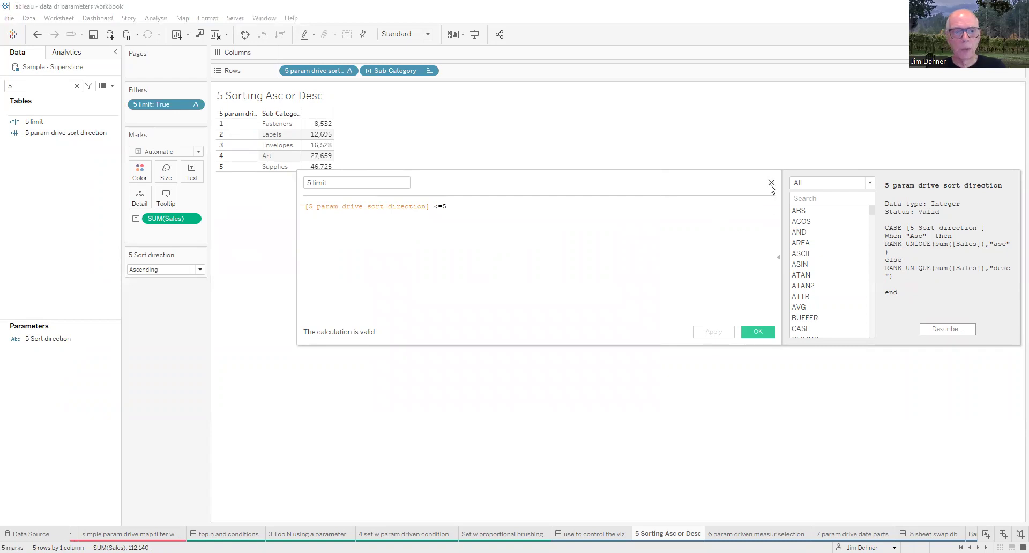
click(771, 184)
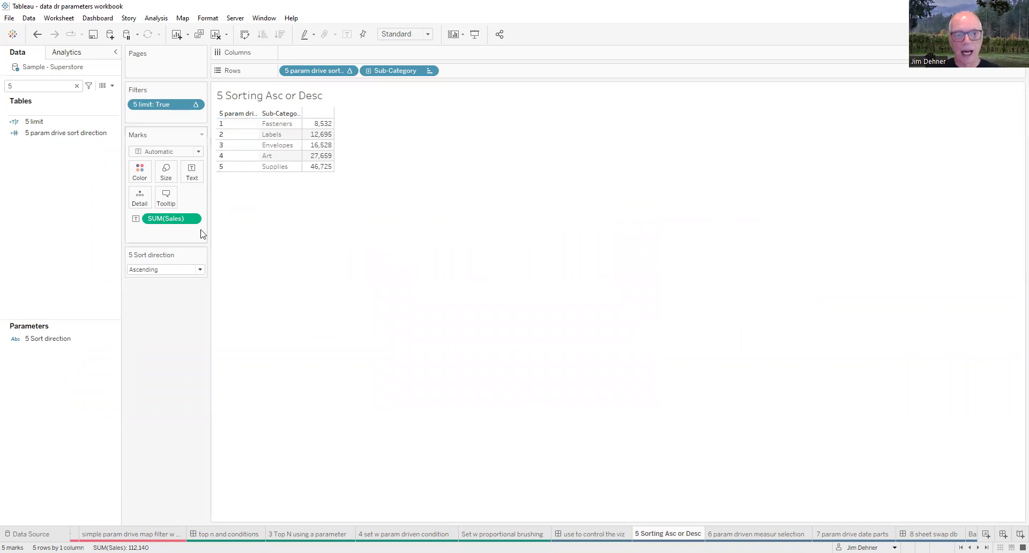
click(200, 270)
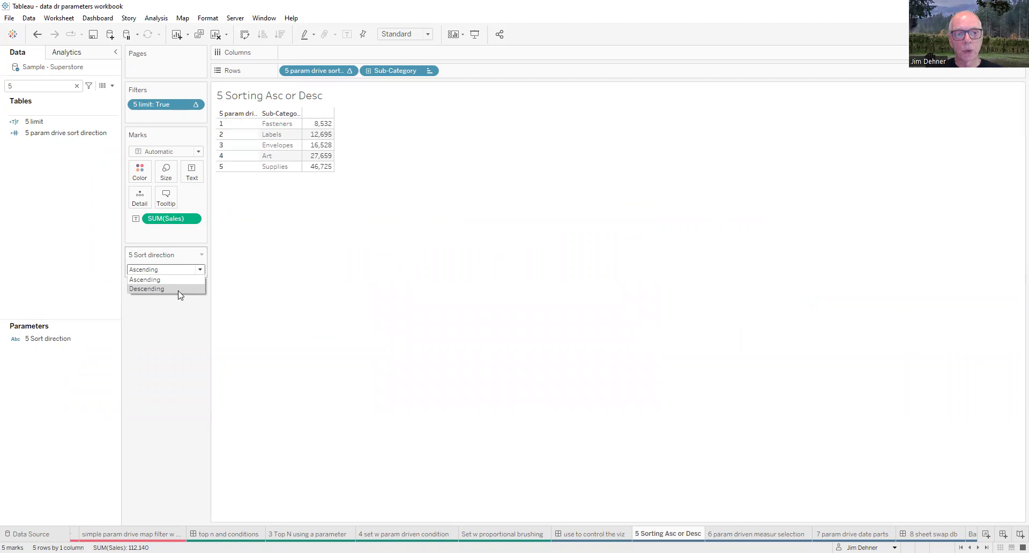
click(179, 290)
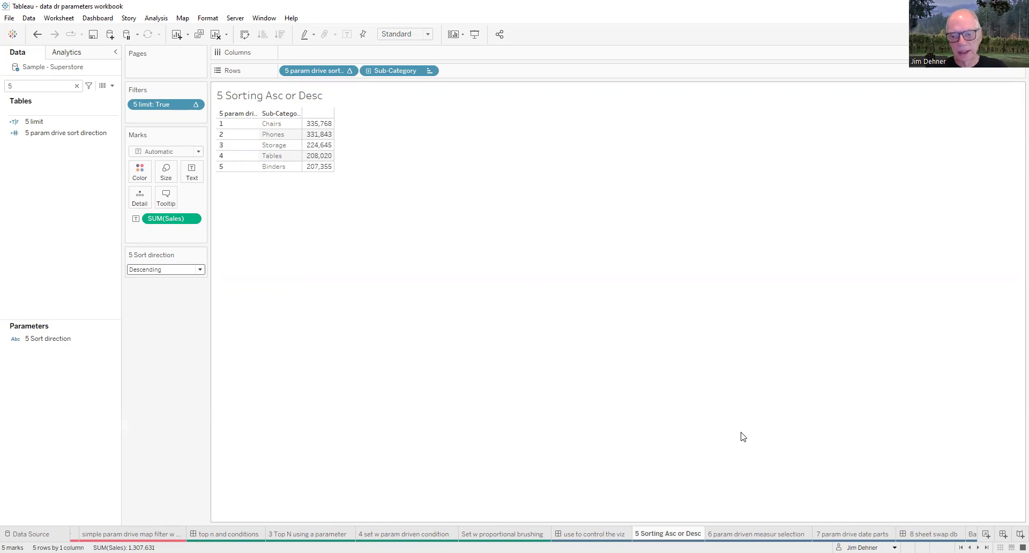
- Open the "6 param driven measur selection" sheet and replace the field search with 6
click(742, 534)
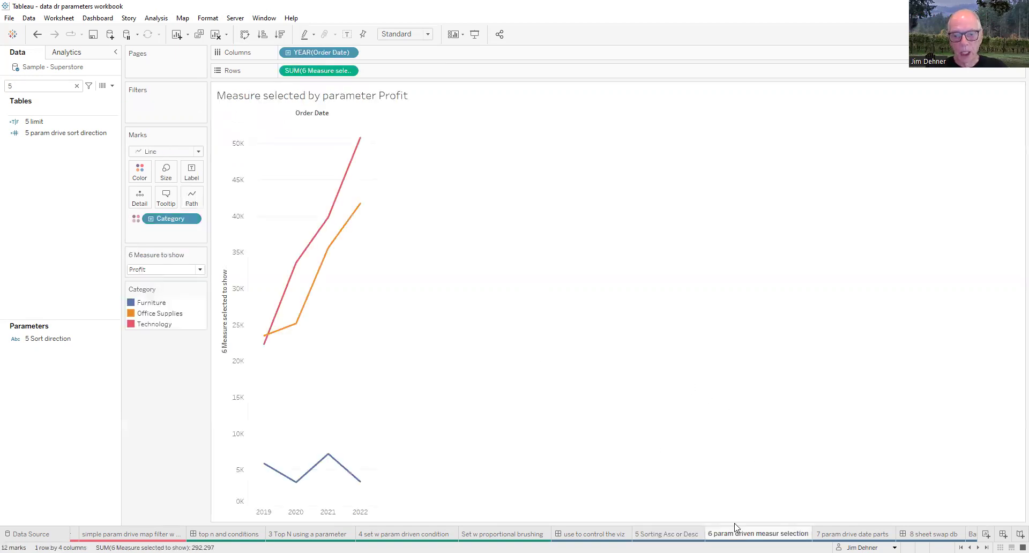
click(77, 86)
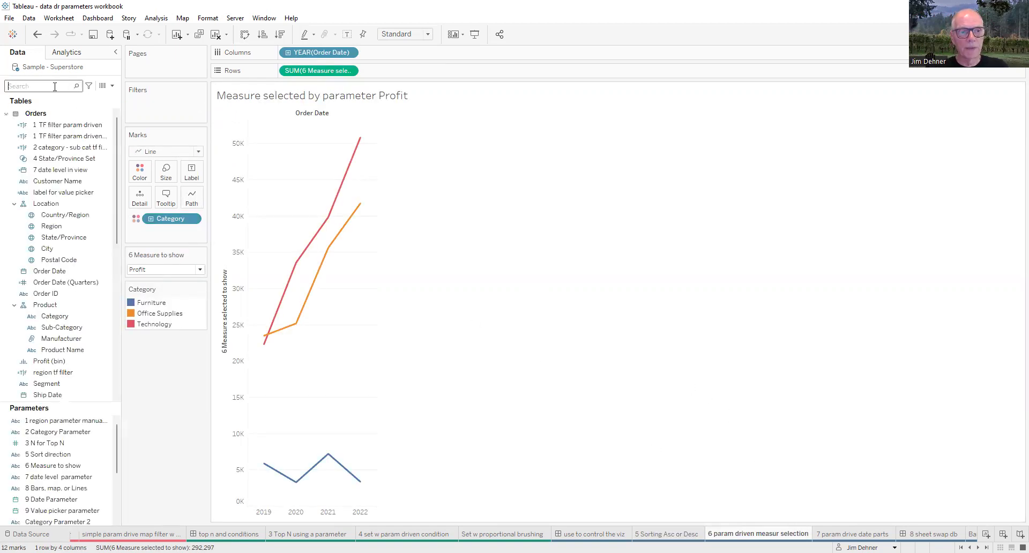
text(6)
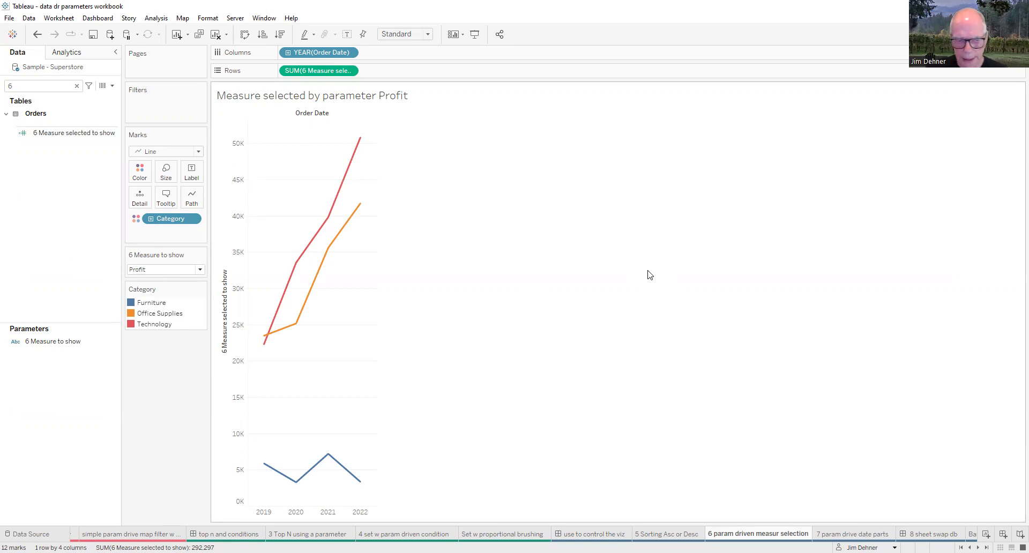
- Review the 6 Measure to show parameter's allowable values and display its control as a single value list
click(82, 340)
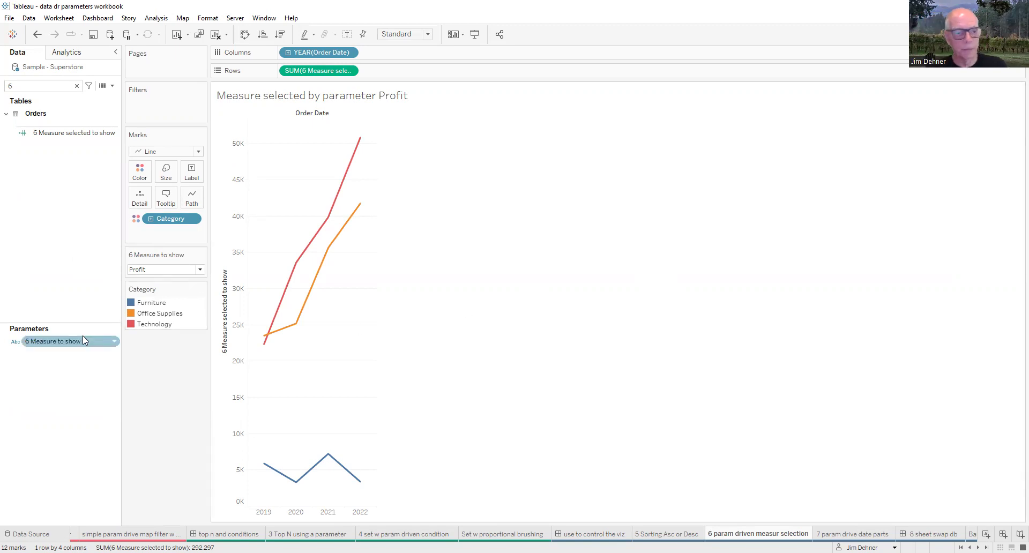
right_click(79, 343)
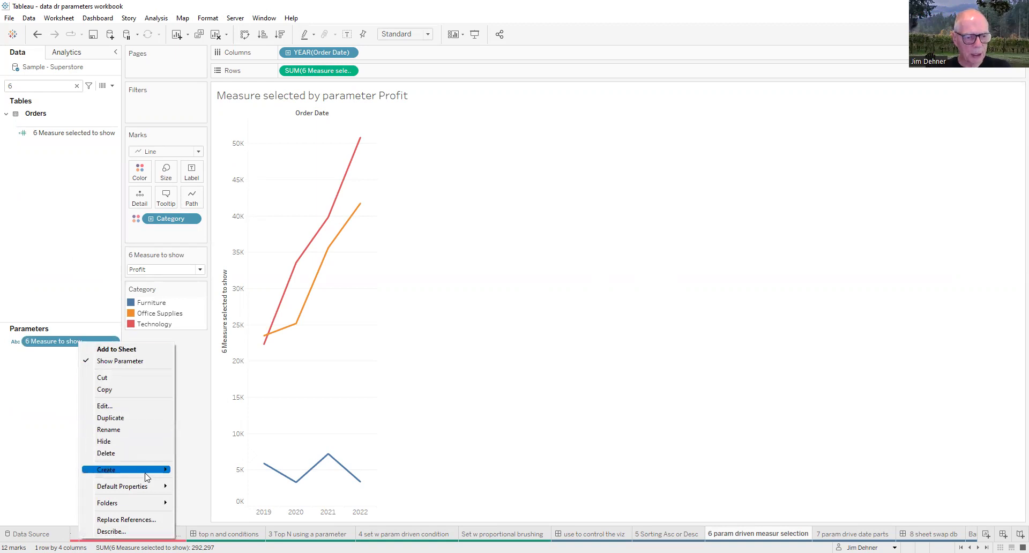
click(105, 407)
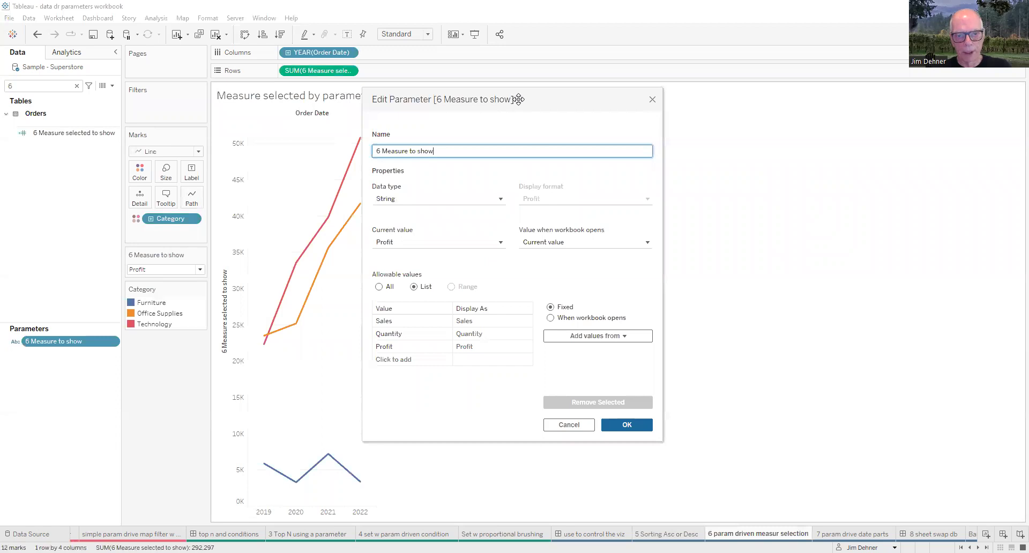
drag(519, 100, 534, 117)
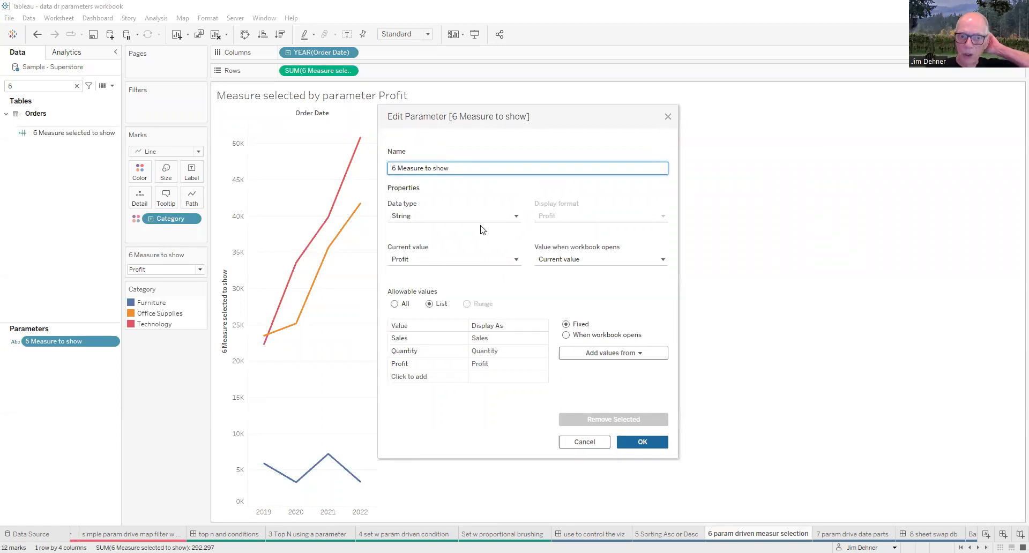
drag(435, 339, 519, 352)
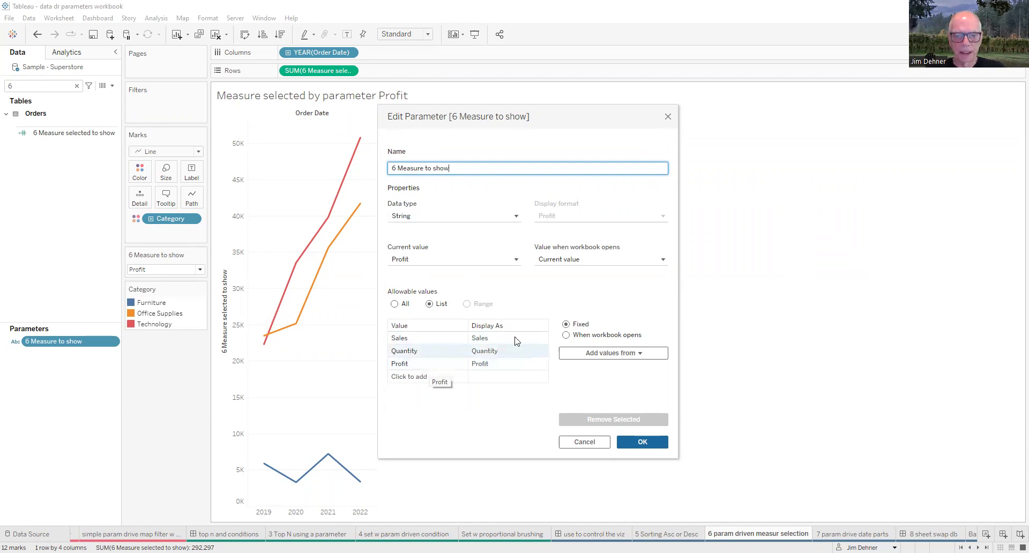
click(643, 442)
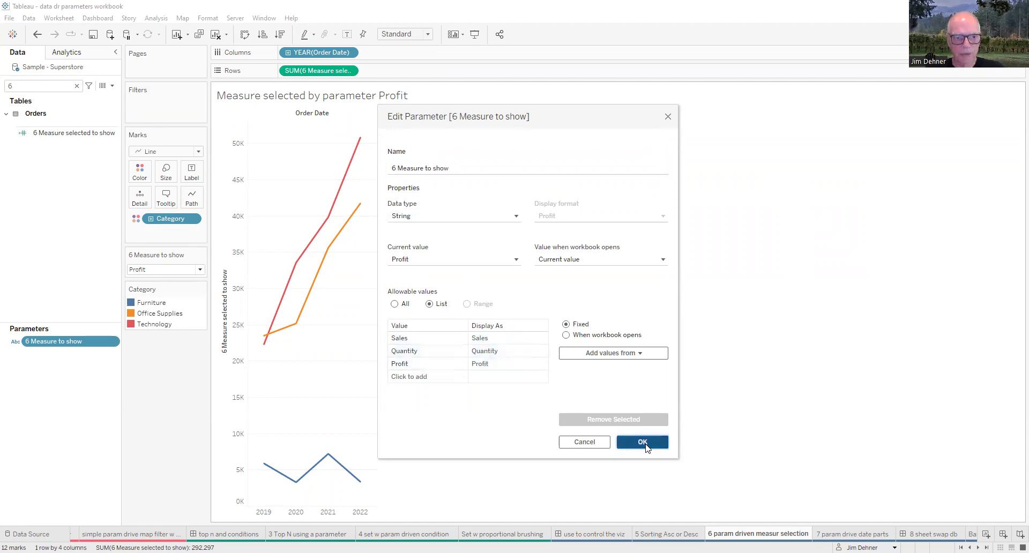
click(202, 256)
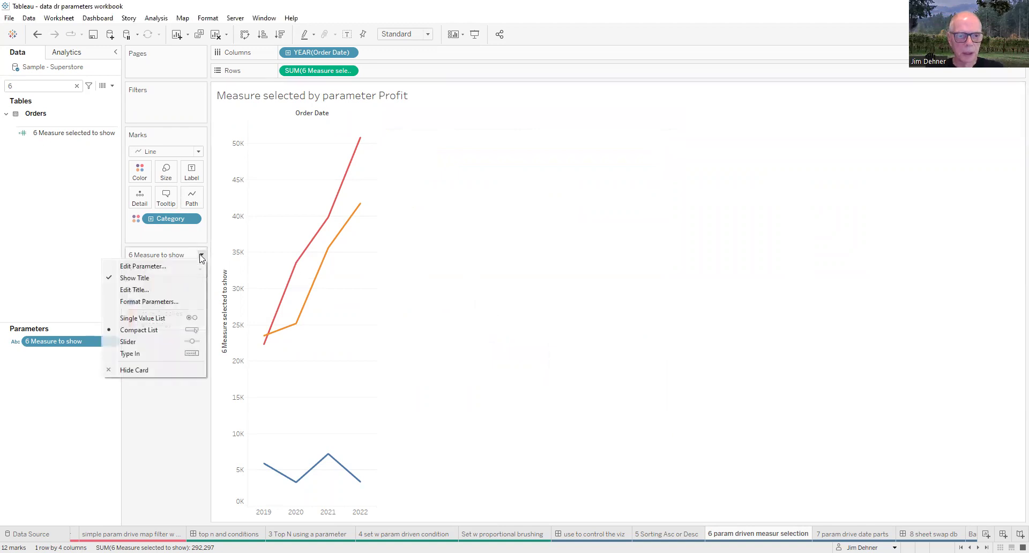
click(156, 320)
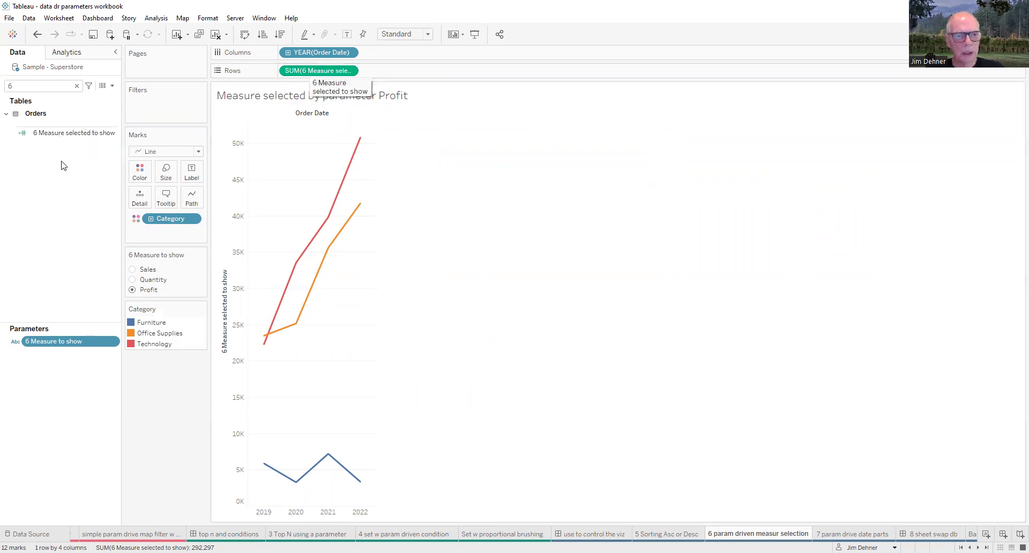
- Review the CASE formula behind the 6 Measure selected to show calculated field, then close it without edits
right_click(62, 134)
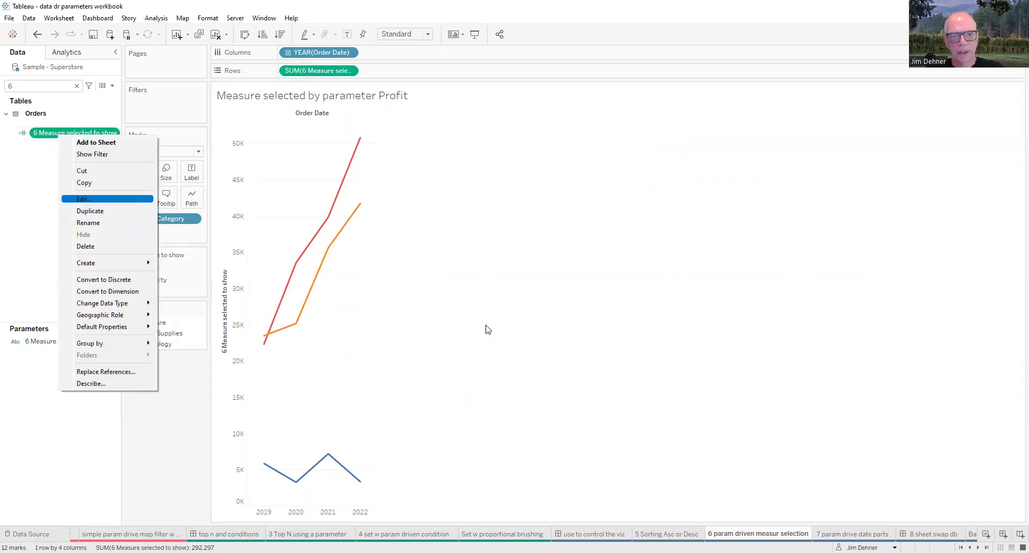
click(82, 199)
scroll(581, 317, up, 1)
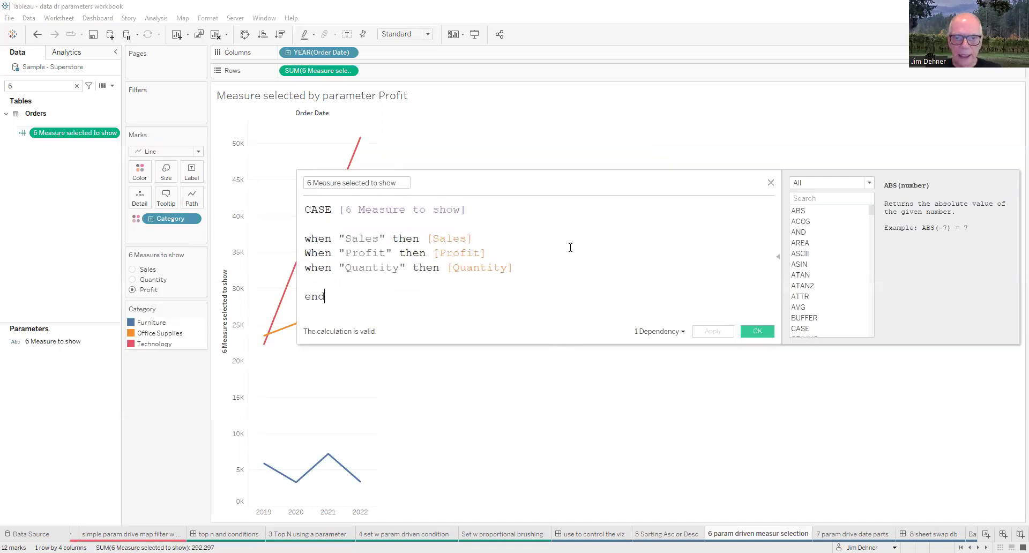
drag(553, 184, 723, 178)
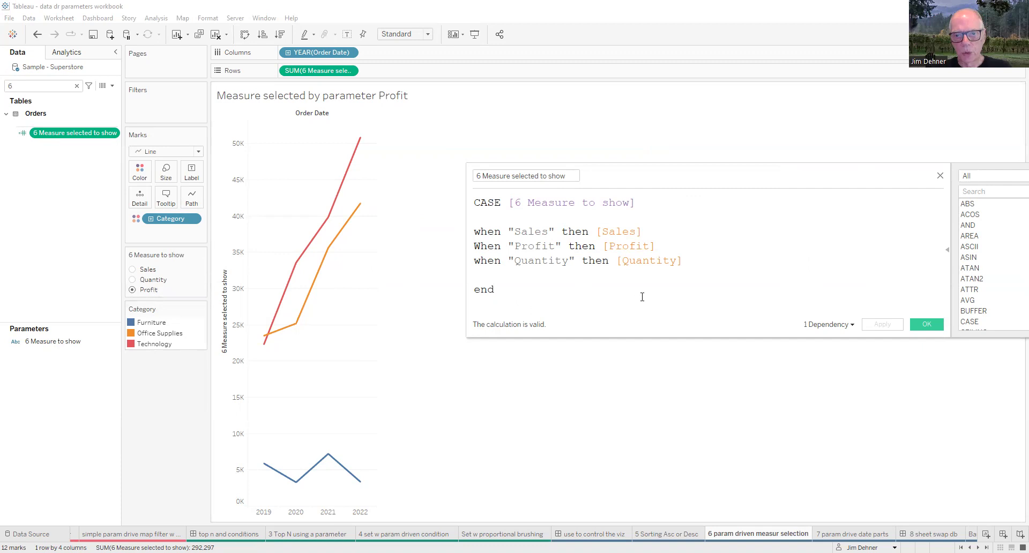
click(937, 325)
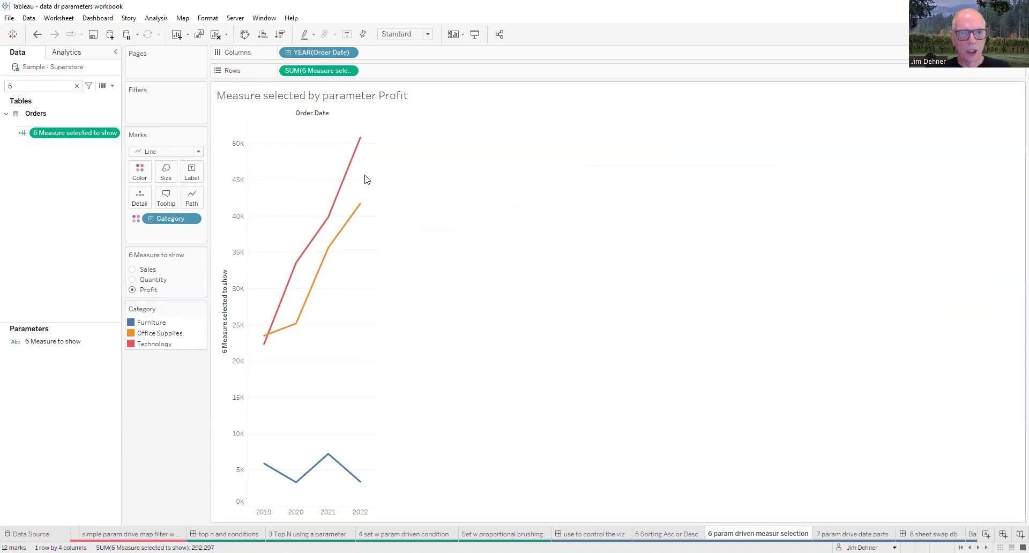
- Cycle the 6 Measure to show parameter through Sales and Quantity and back to Profit to compare the line charts
click(133, 270)
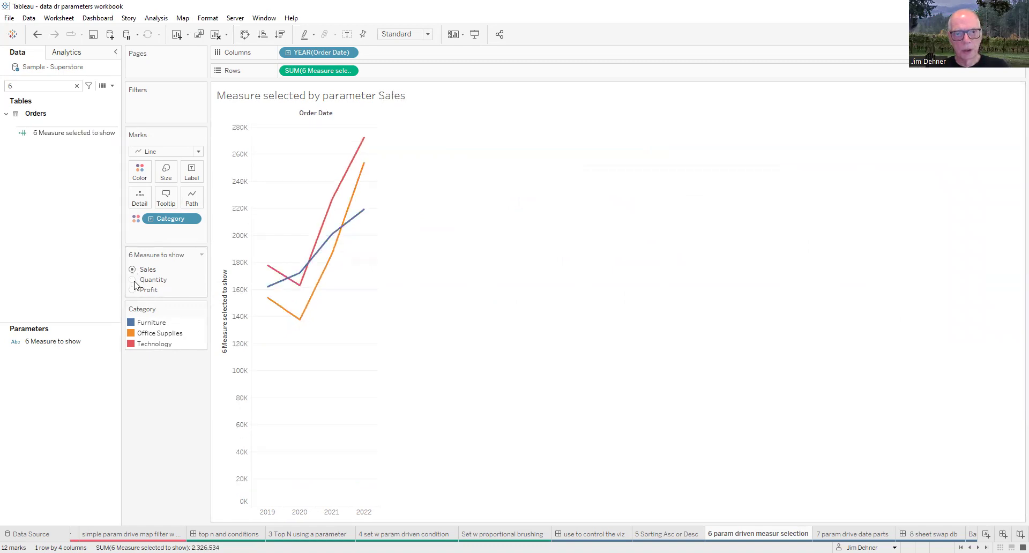
click(134, 281)
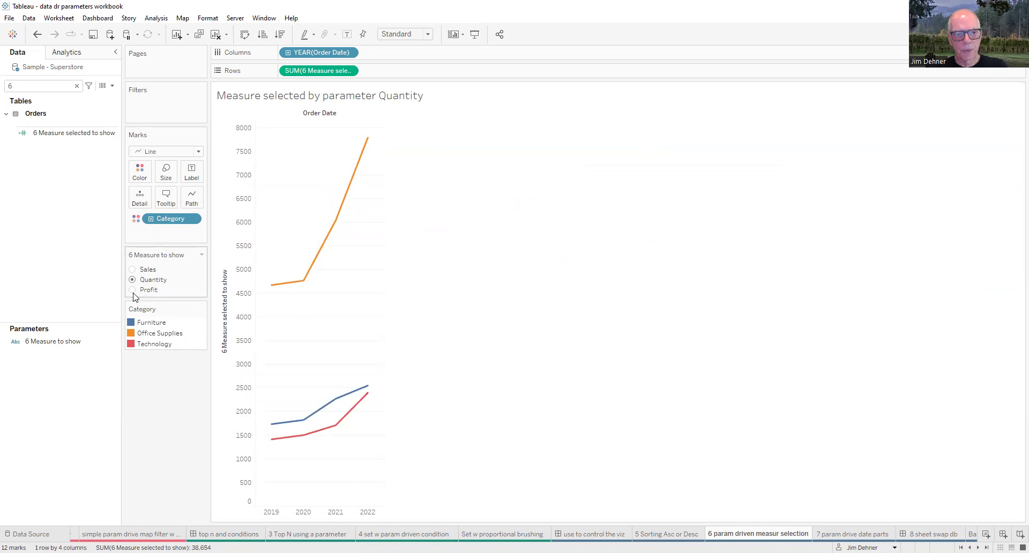
click(133, 290)
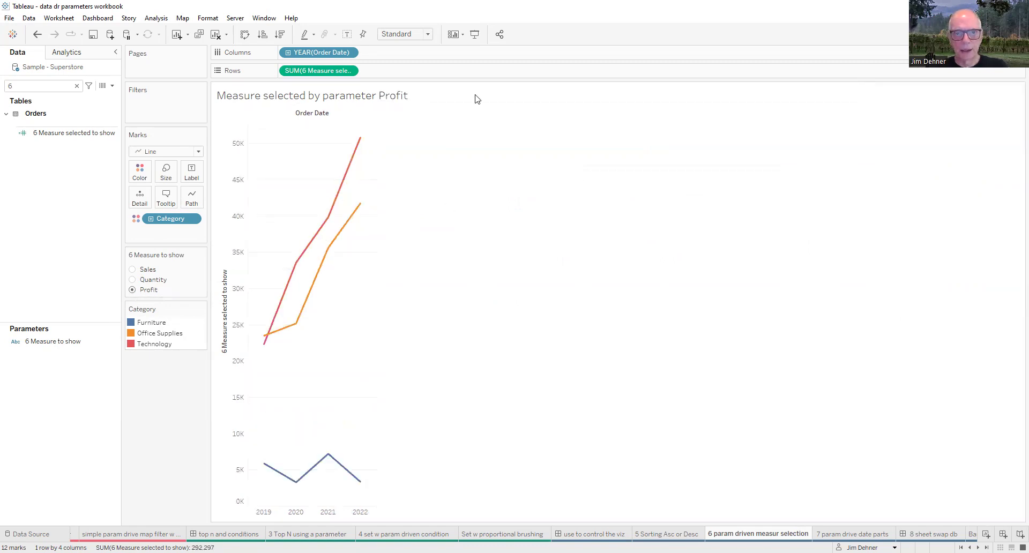
- Examine the sheet title's parameter reference and the list of insertable fields, leaving the title unedited
click(1015, 92)
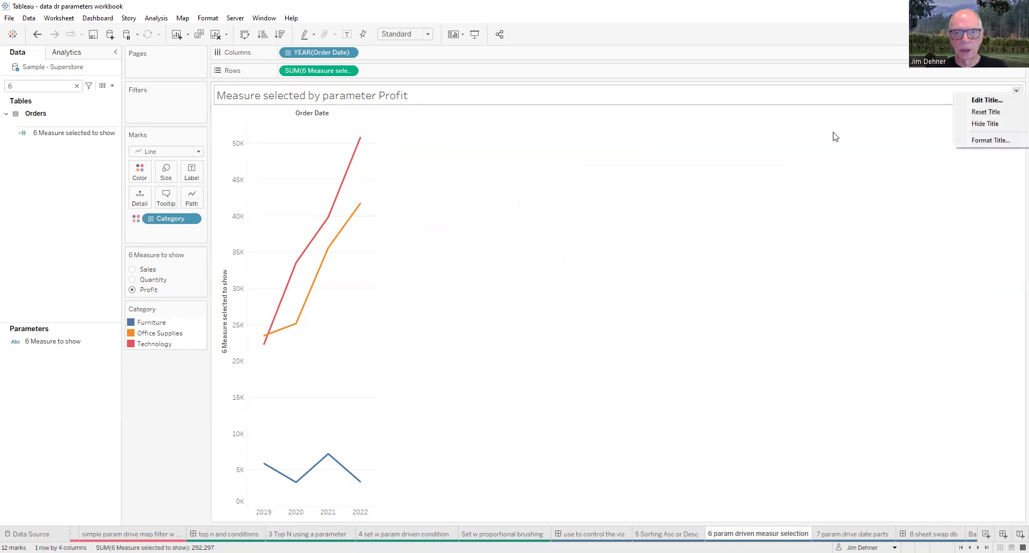
click(990, 101)
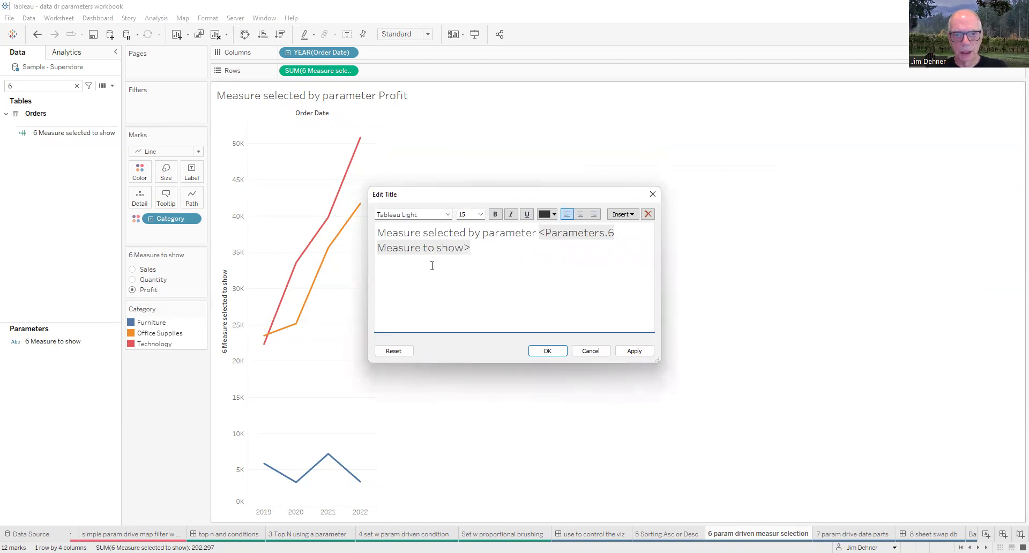
click(632, 214)
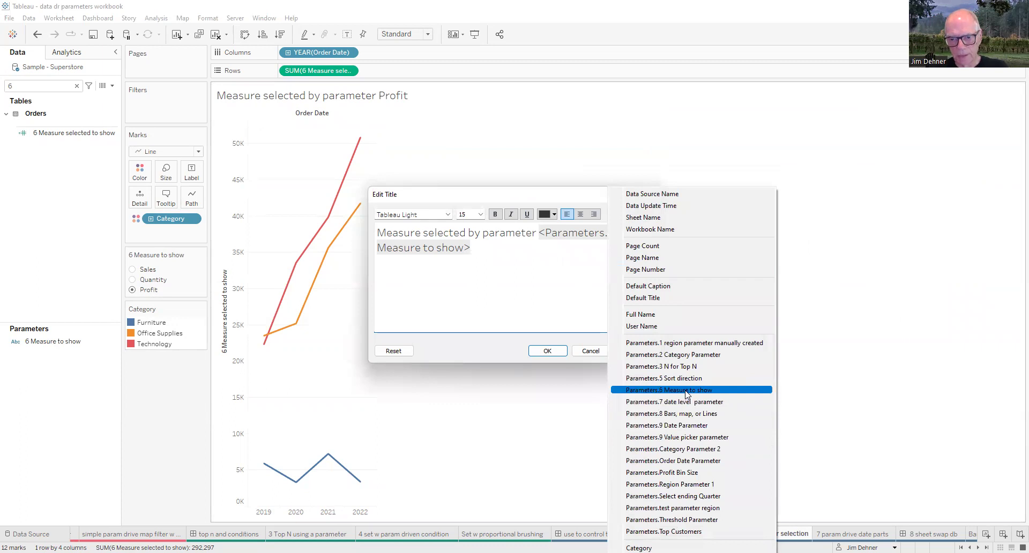
click(477, 429)
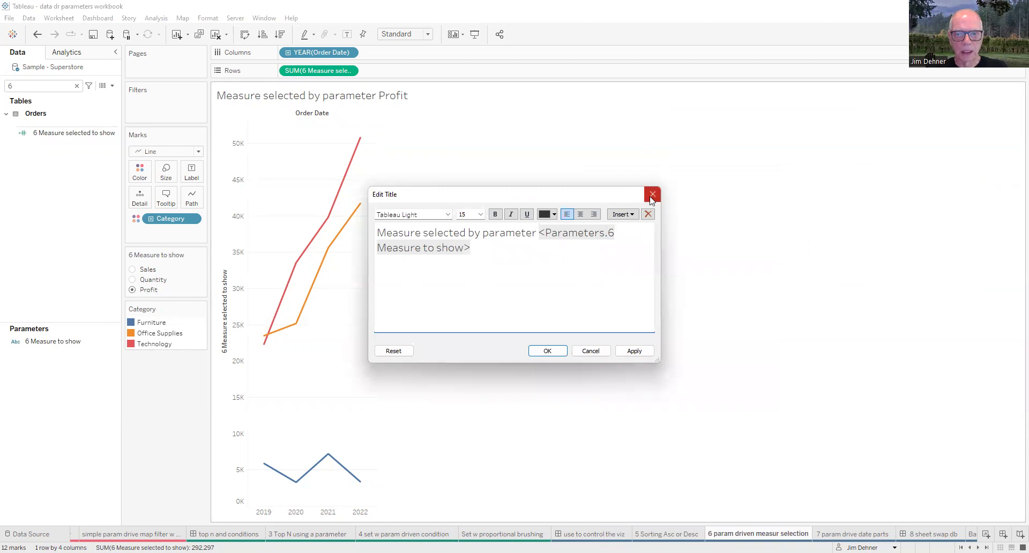
key(Escape)
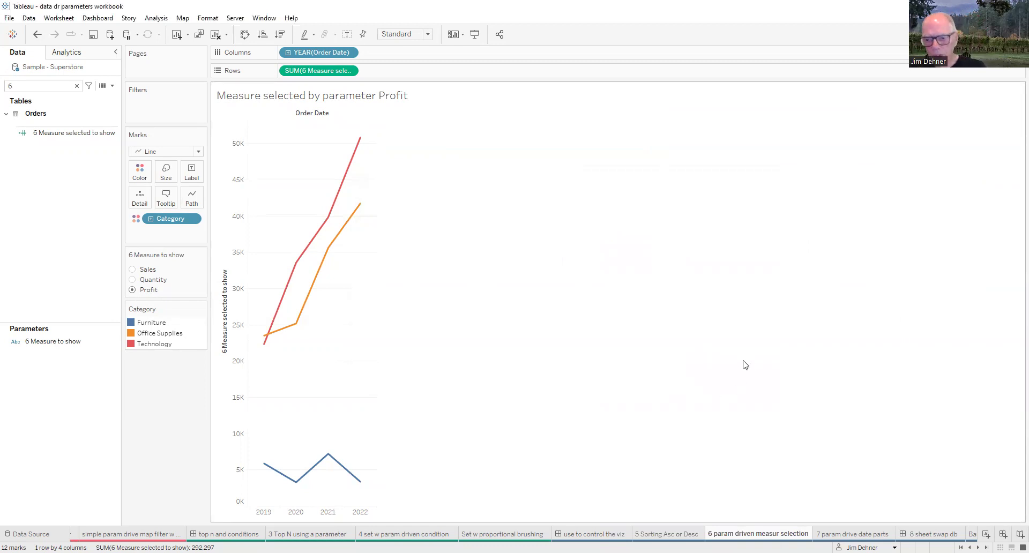
- Open the "7 param drive date parts" sheet and replace the field search with 7
key(ctrl+Tab)
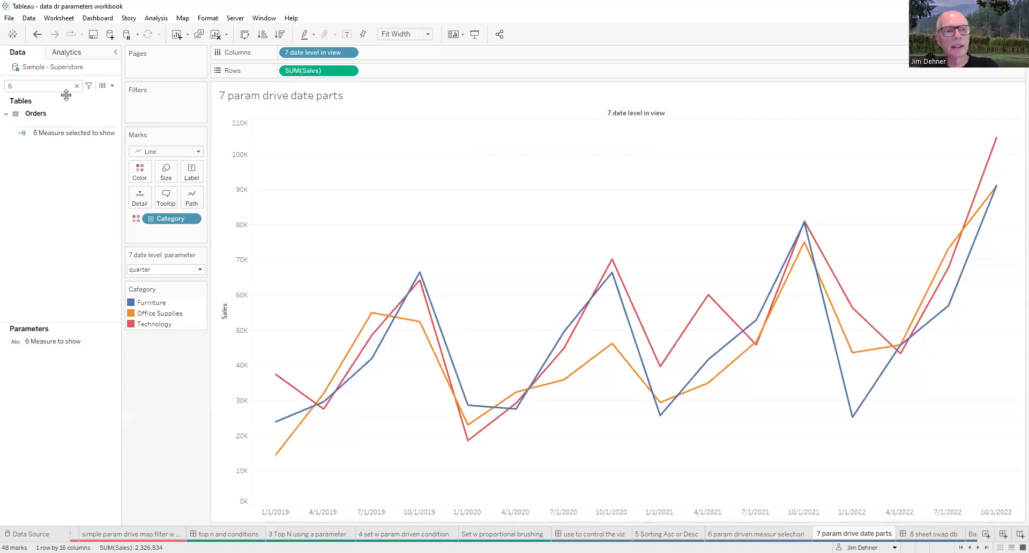
key(BackSpace)
text(7)
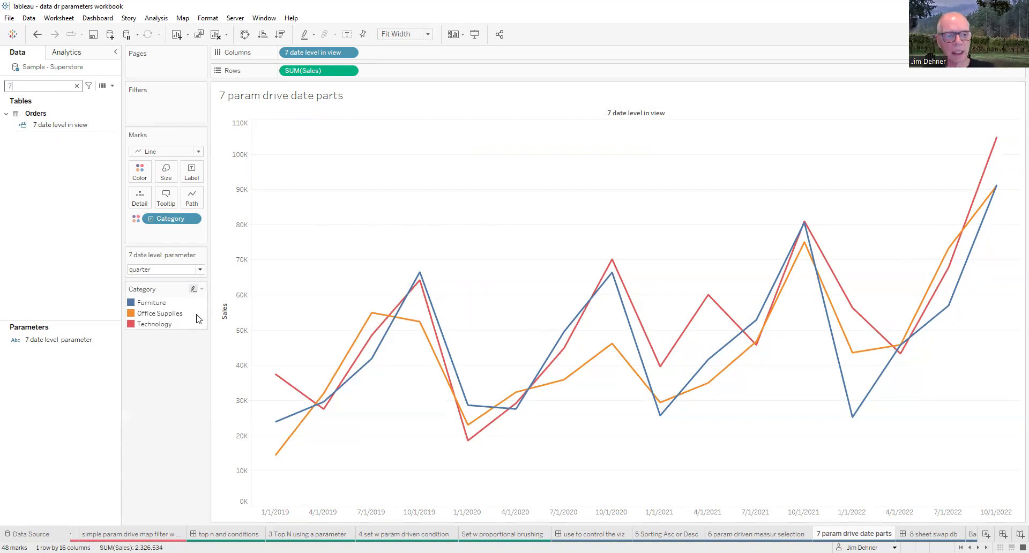
- Review the data type and list of allowable values of the 7 date level parameter
right_click(69, 342)
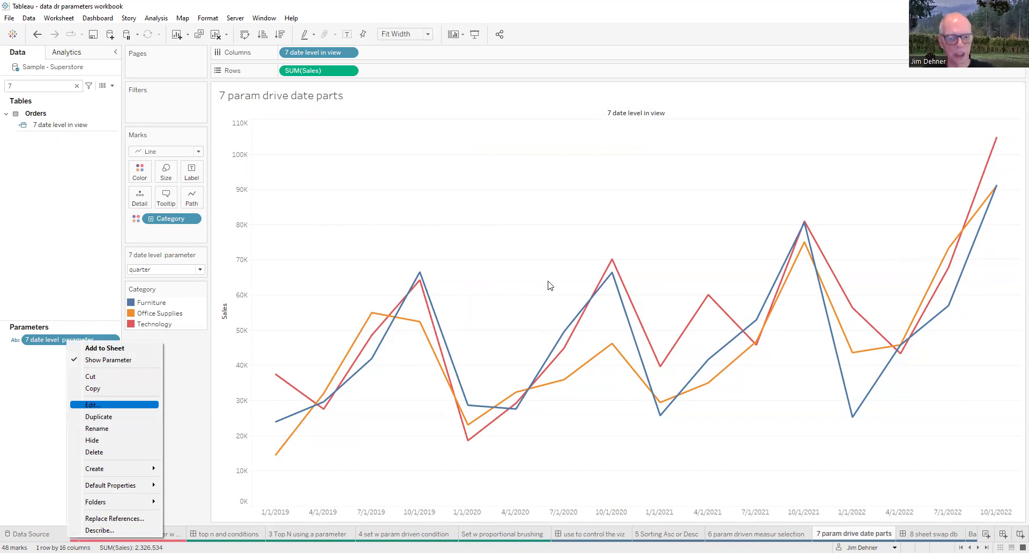
key(Return)
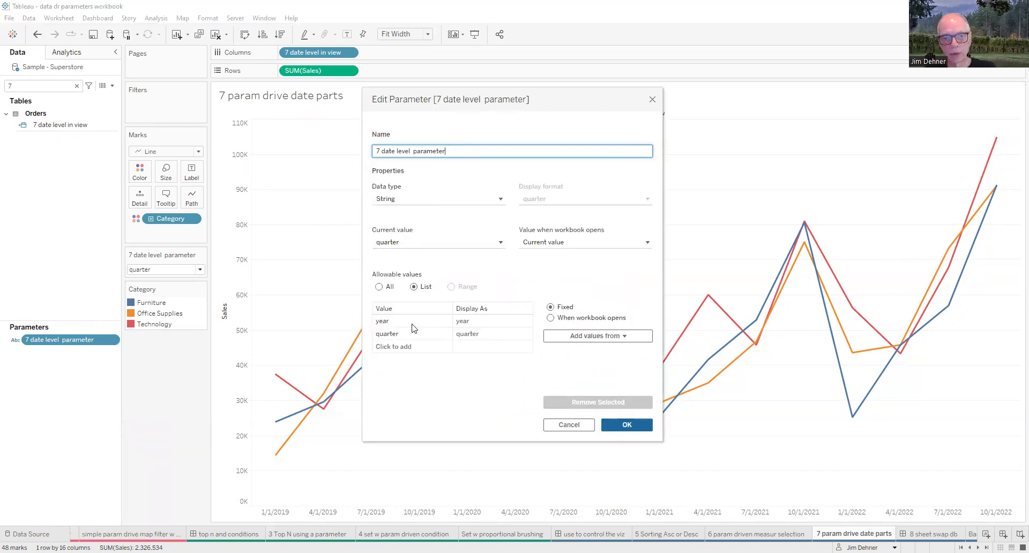
drag(400, 327, 405, 355)
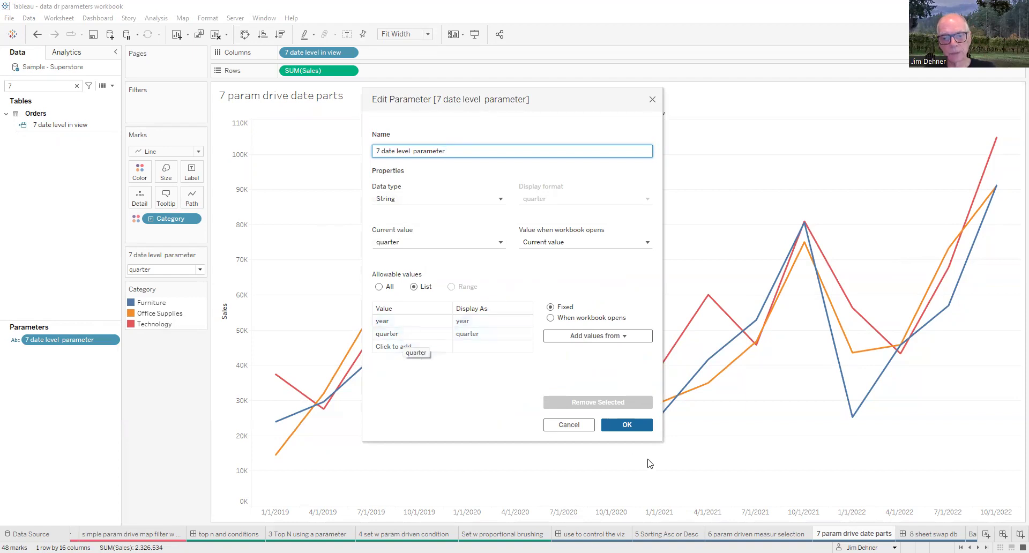
click(641, 429)
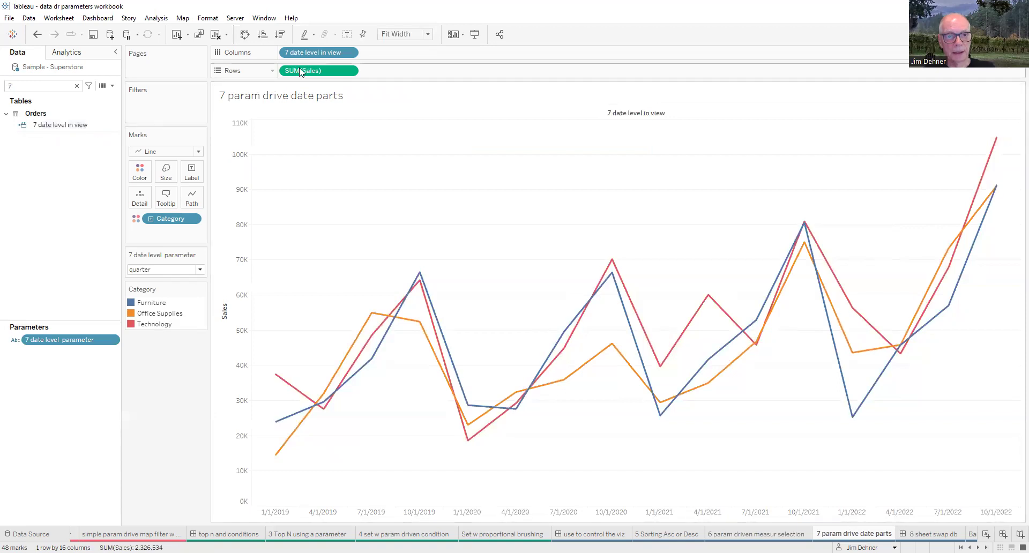
- Review the DATETRUNC formula of 7 date level in view and the date options of its pill on Columns
right_click(52, 126)
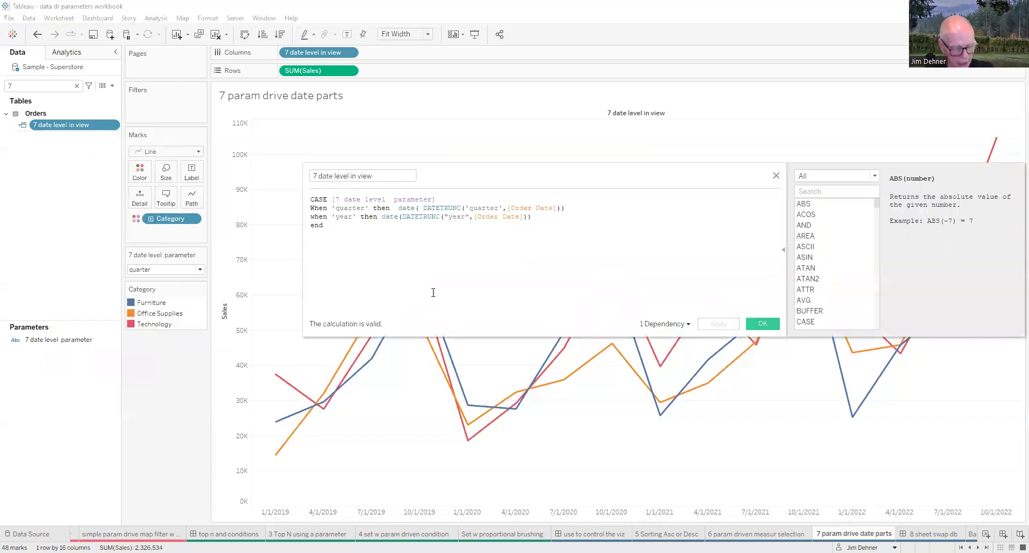
ctrl+scroll(433, 292, up, 3)
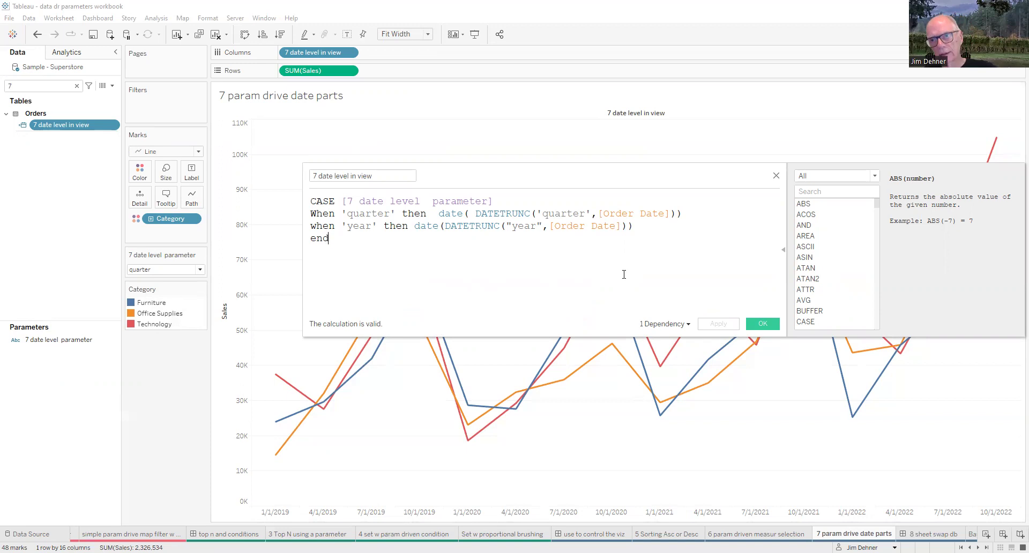
click(776, 177)
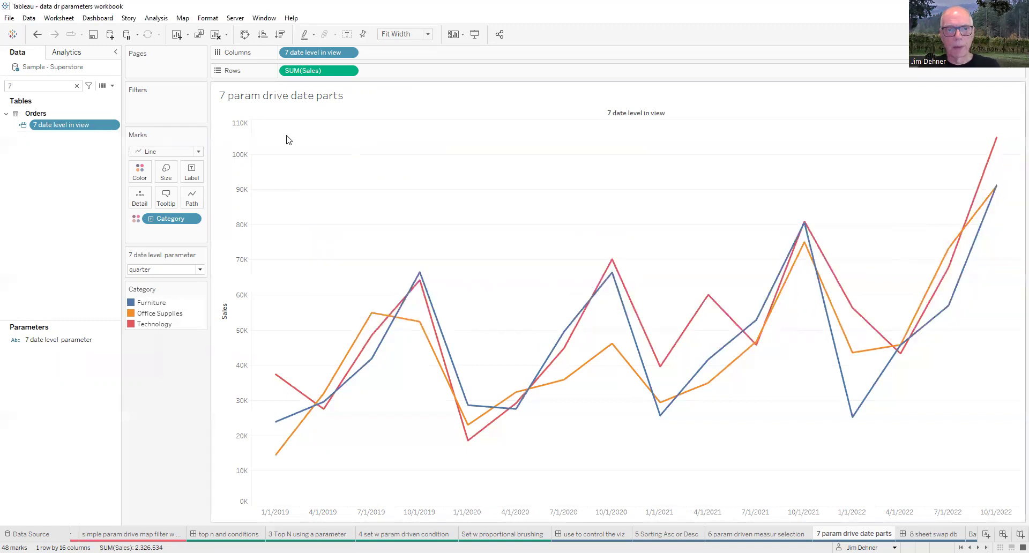
right_click(318, 54)
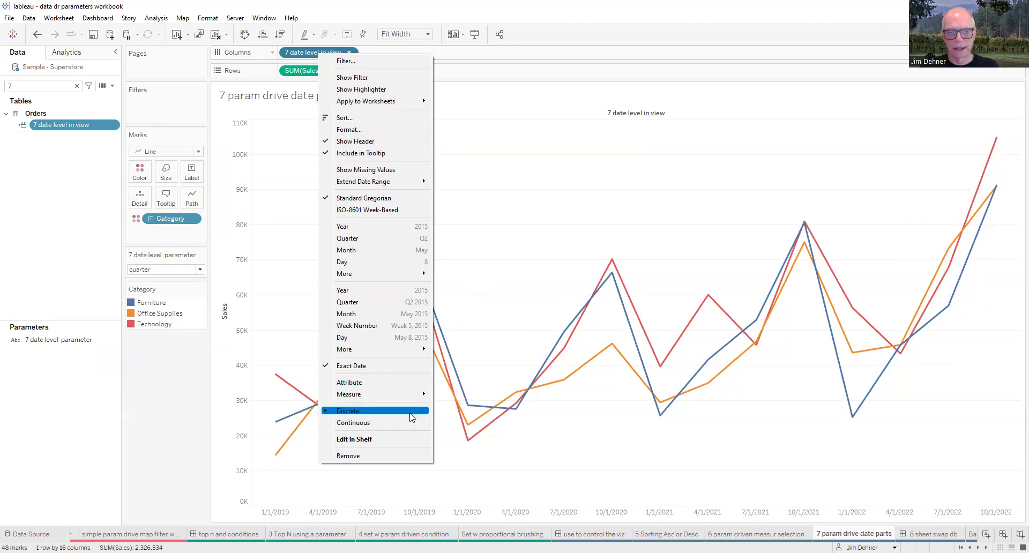
click(593, 156)
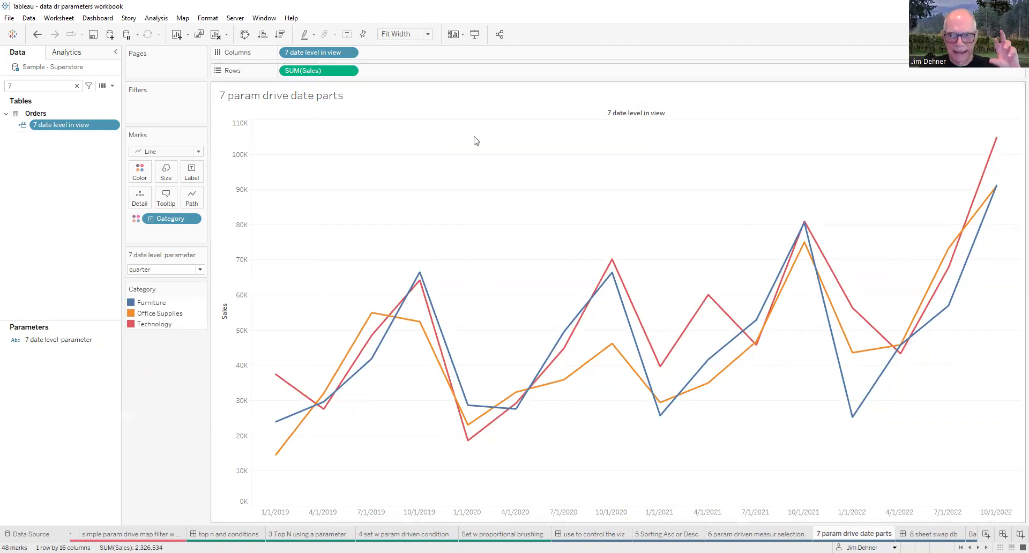
- Switch the 7 date level parameter to year and back to quarter to compare the date levels
click(200, 270)
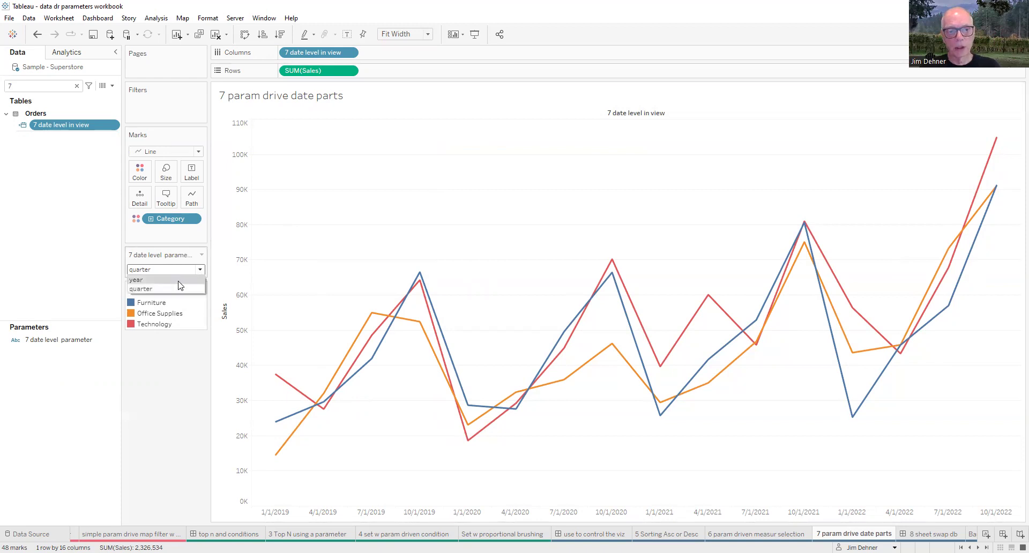
click(179, 281)
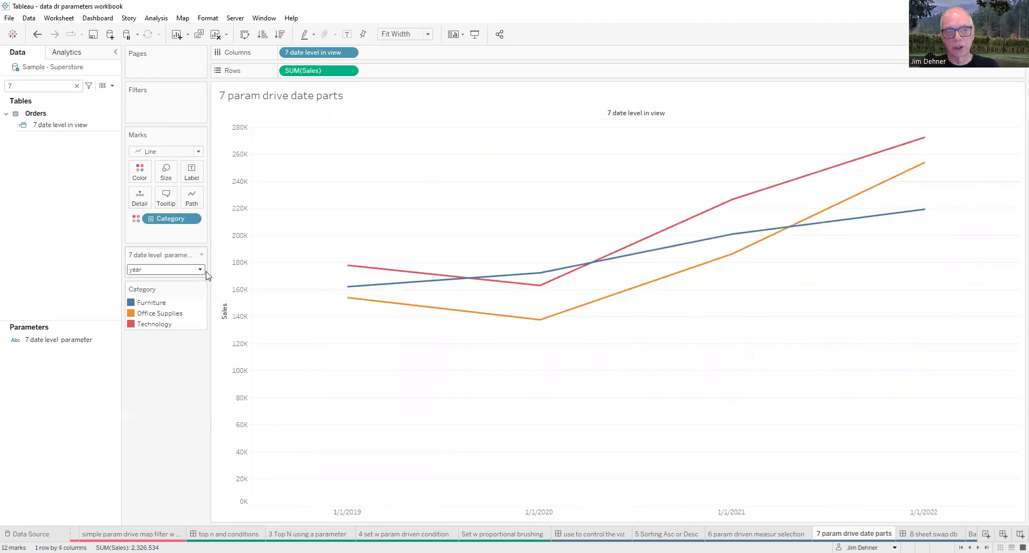
click(200, 270)
click(185, 292)
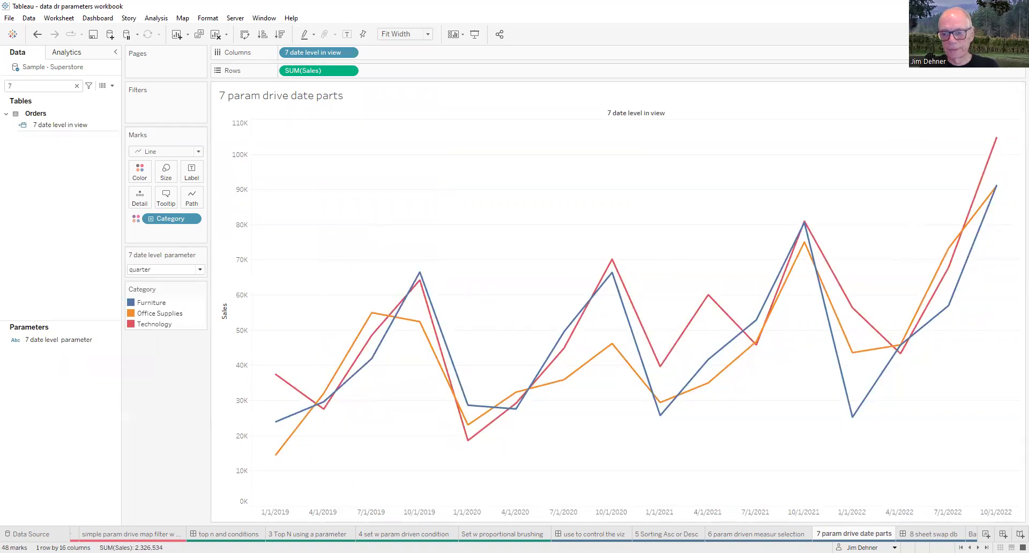
- Open the "8 sheet swap db" dashboard
click(978, 548)
click(978, 548)
click(979, 547)
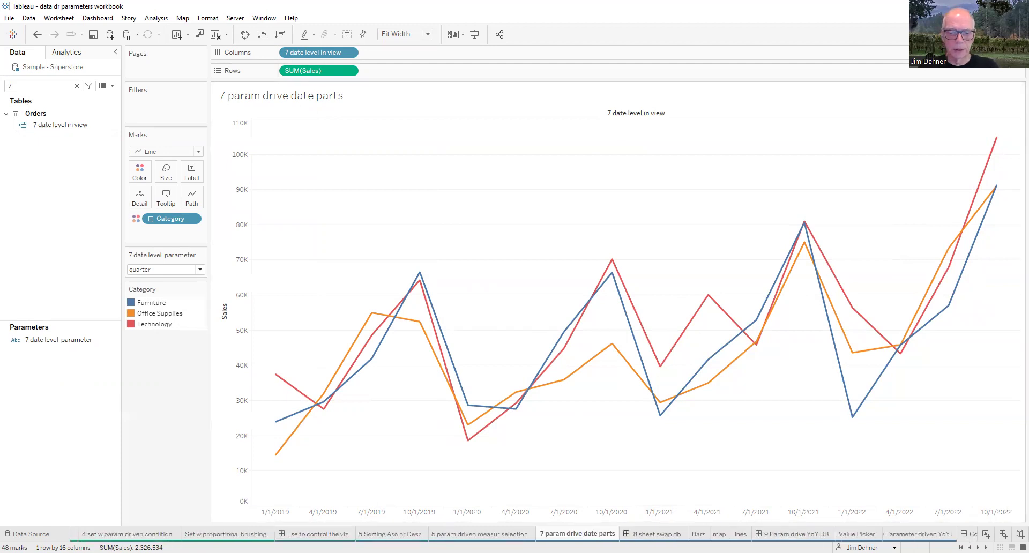
click(652, 534)
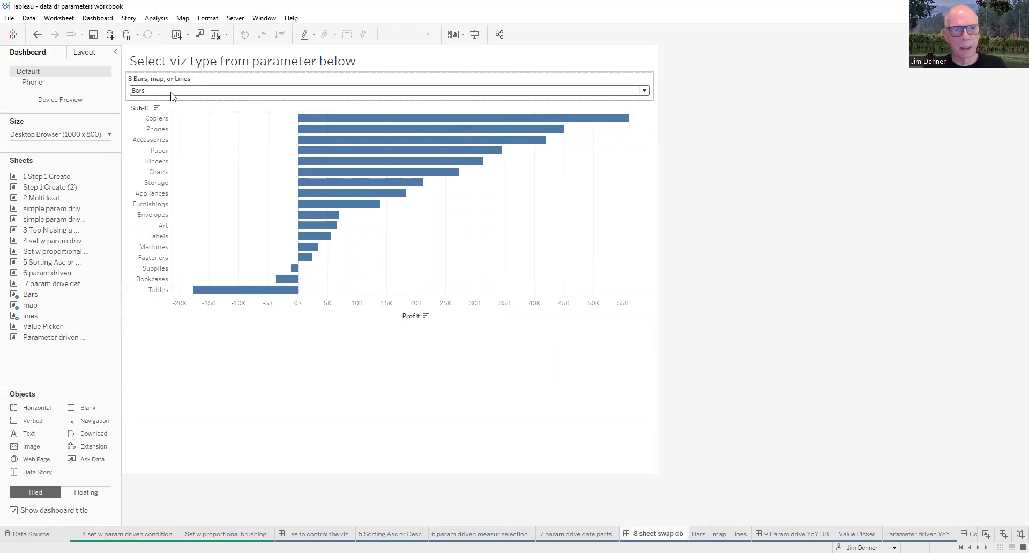
- Cycle the 8 Bars, map, or Lines parameter through Map and Lines and back to Bars to compare the swapped sheets
click(645, 91)
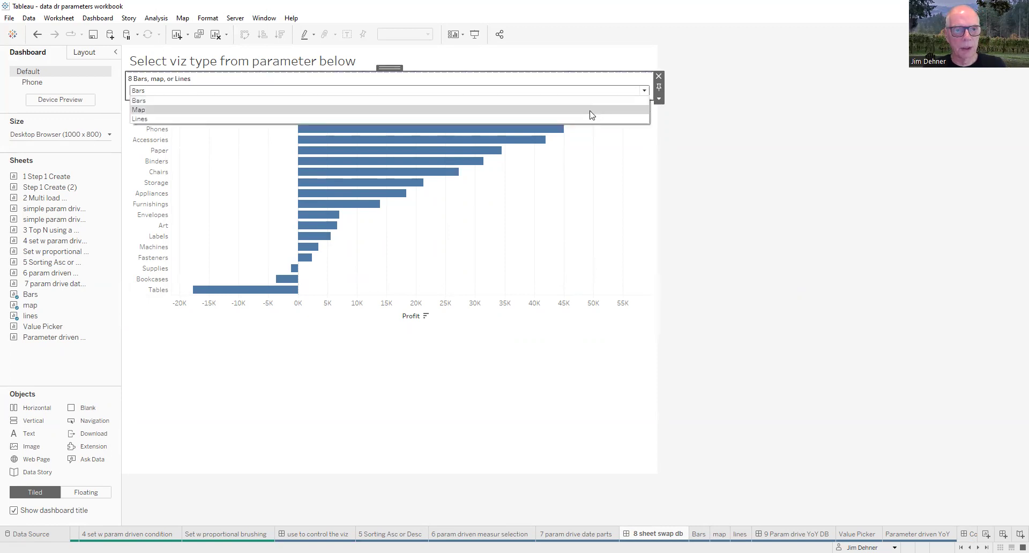
click(592, 110)
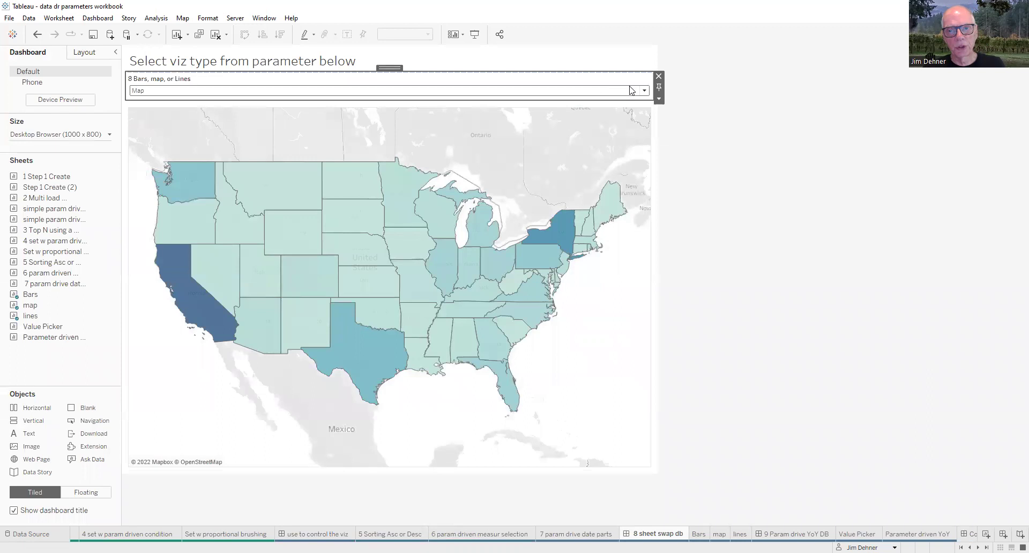
click(645, 92)
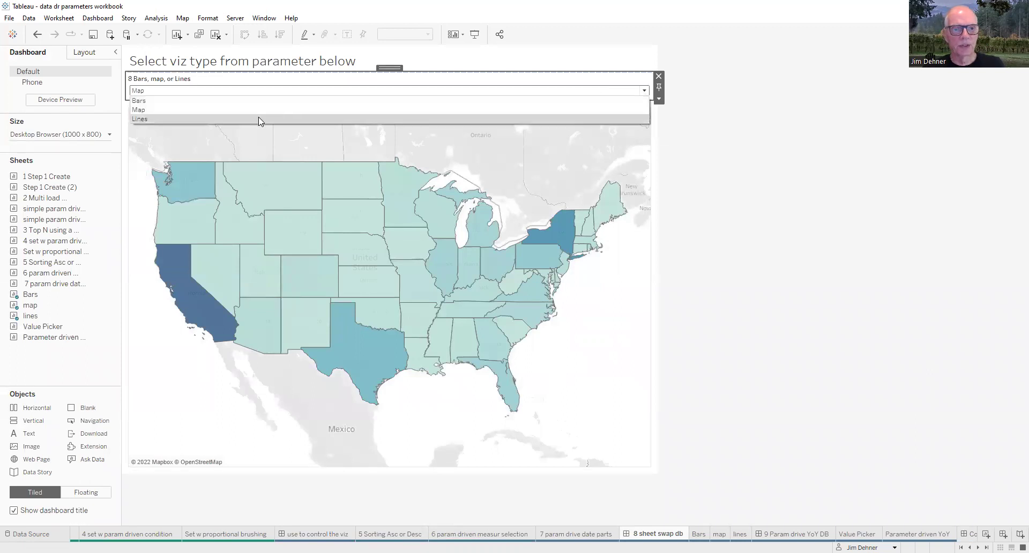
click(412, 118)
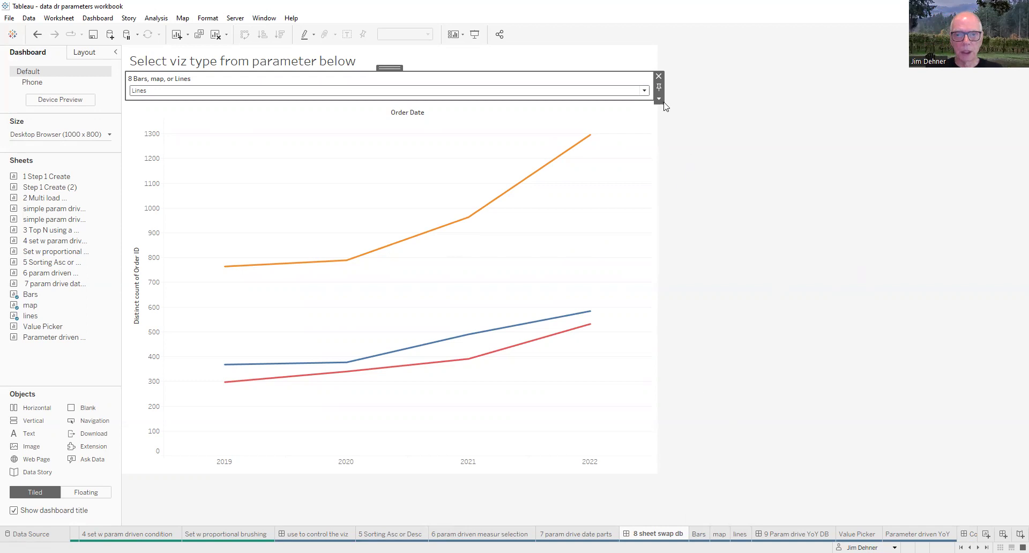
click(565, 92)
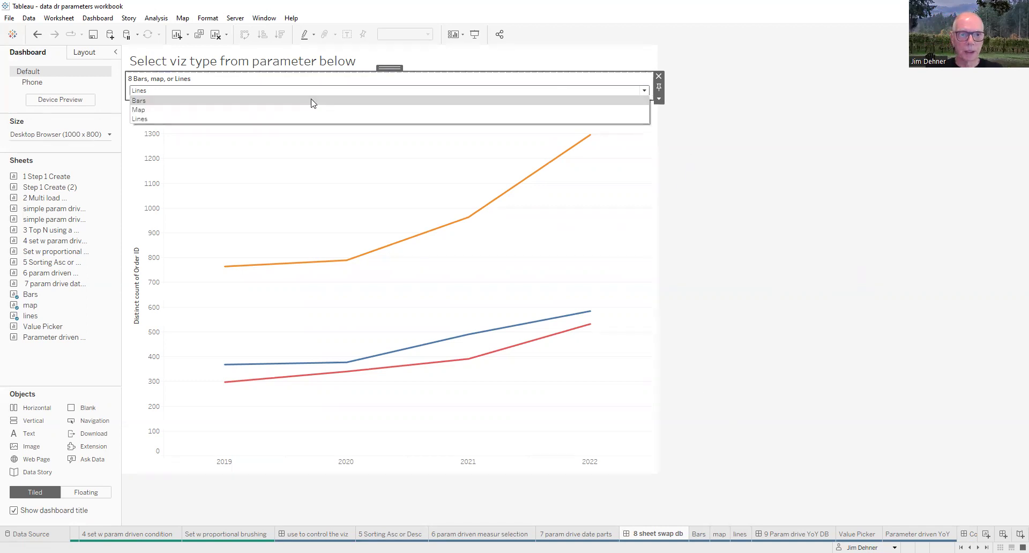
click(315, 101)
- Open the Bars sheet and replace the field search with 8
click(696, 534)
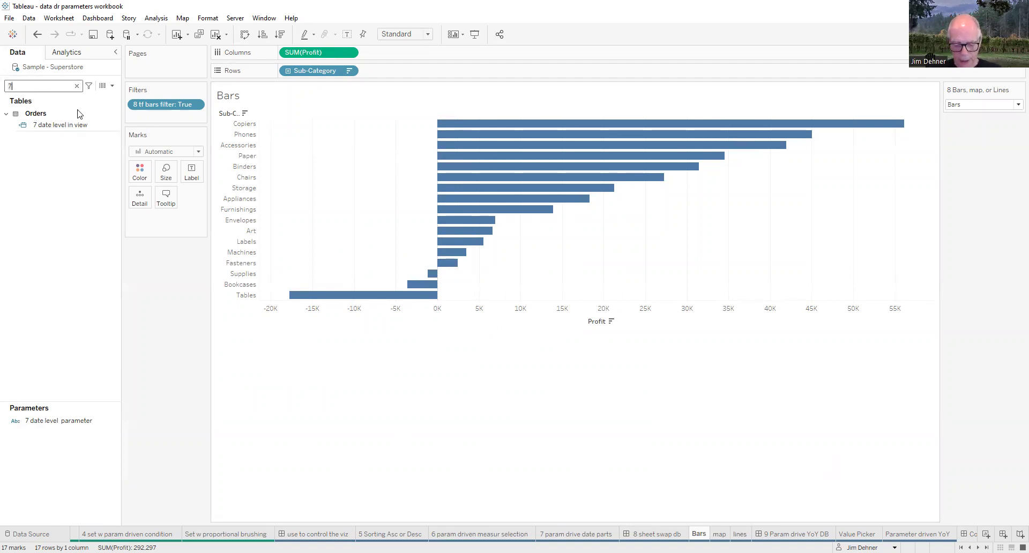
key(BackSpace)
text(8)
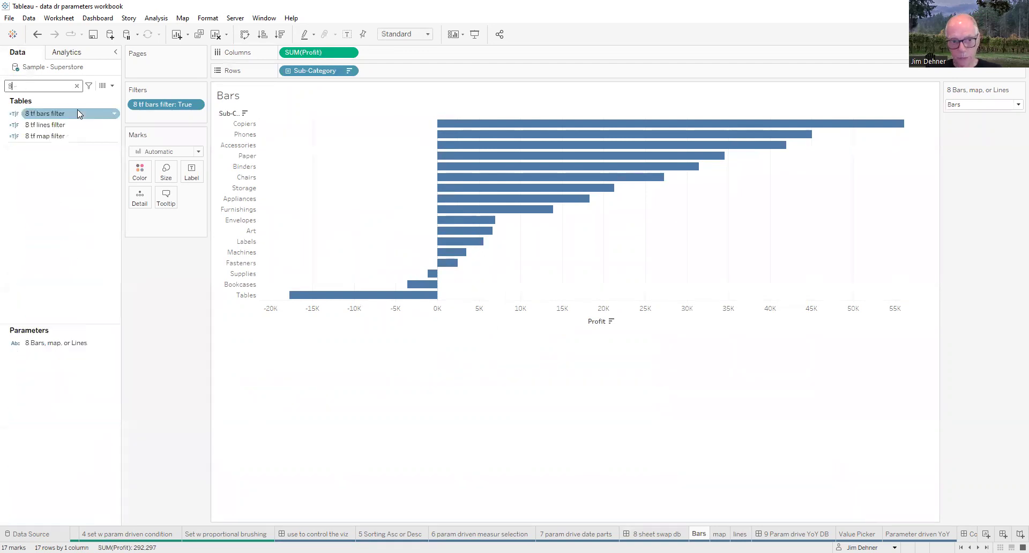
- Review the data type and the list of allowable values of the 8 Bars, map, or Lines parameter
click(54, 344)
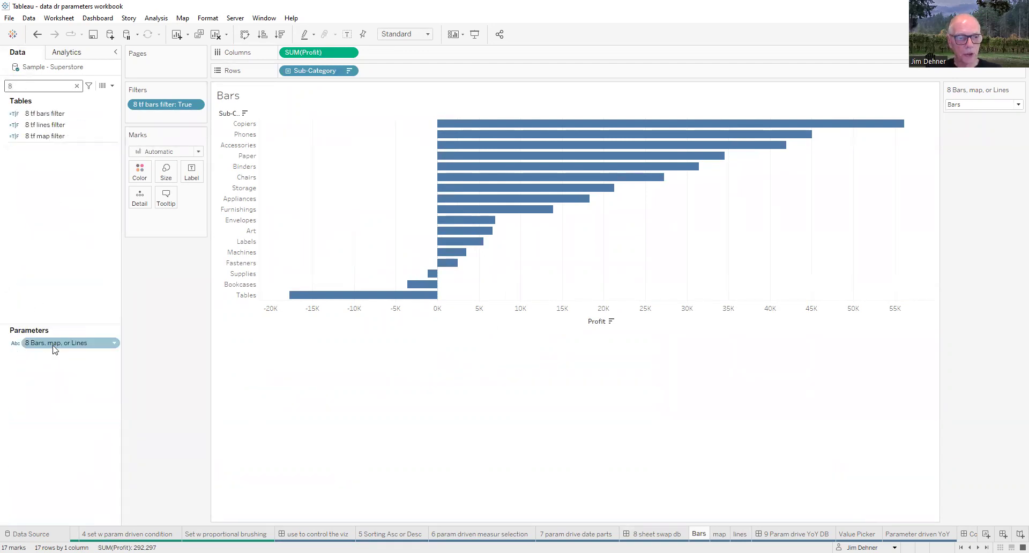
right_click(54, 344)
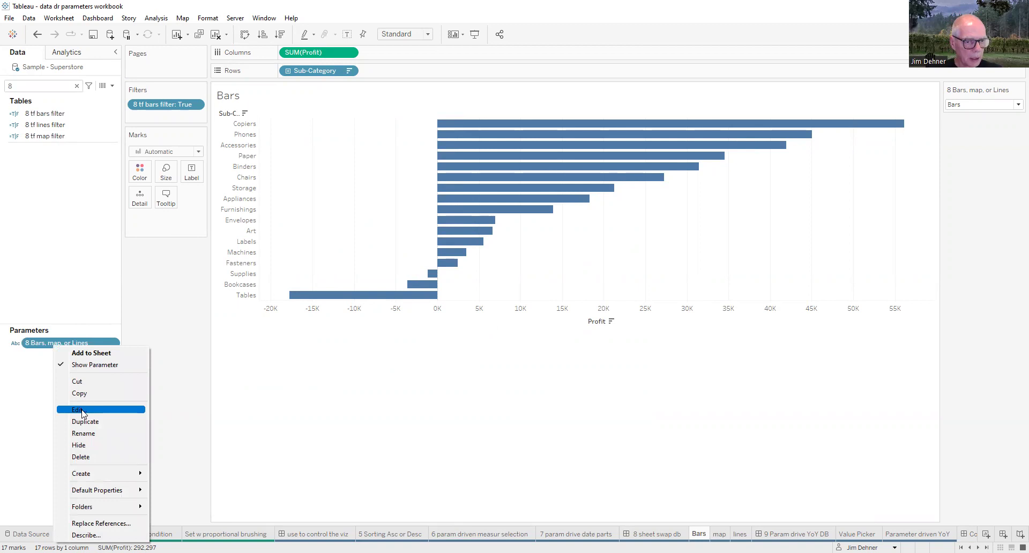
click(81, 410)
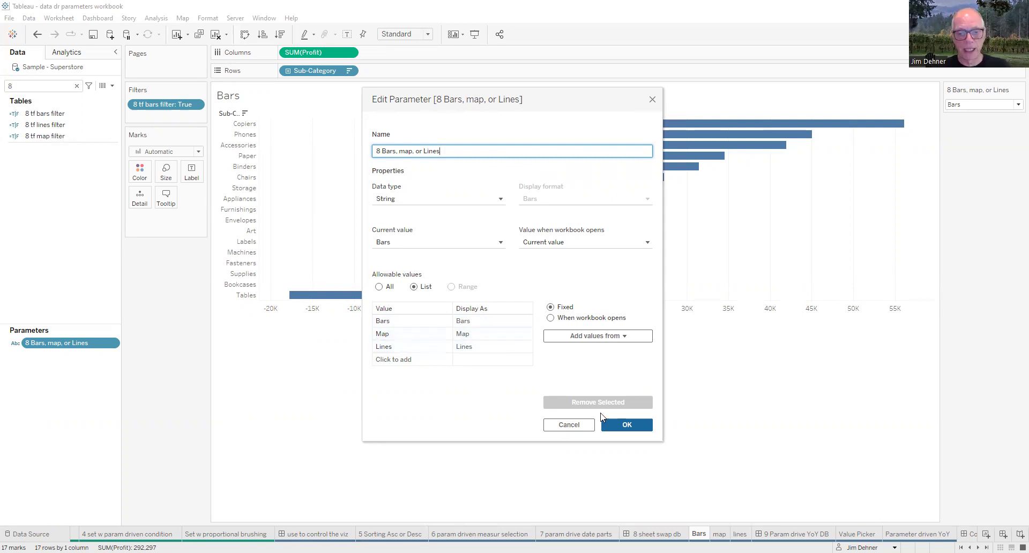
click(632, 426)
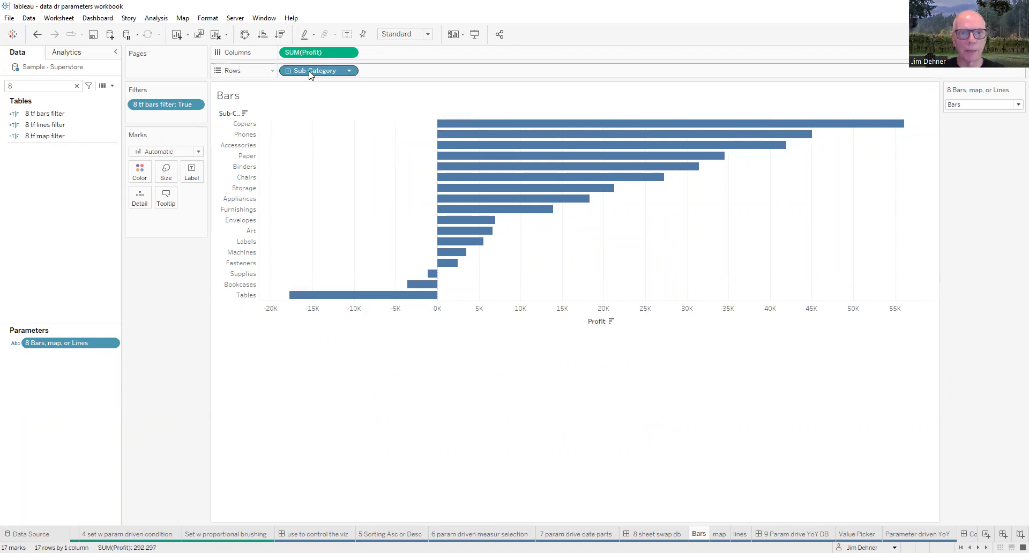
- Examine the formula of the 8 tf bars filter calculated field and close it unchanged
right_click(45, 117)
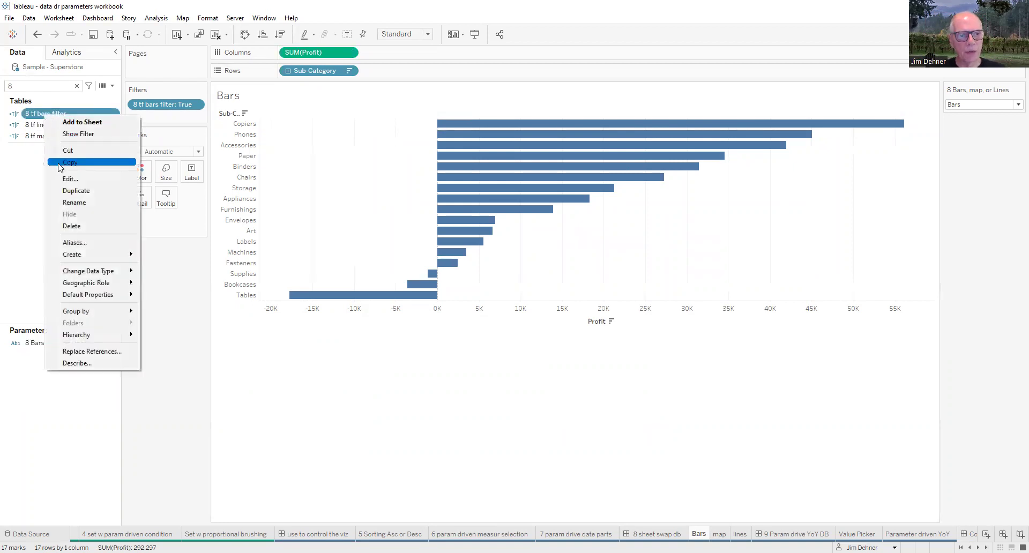
click(65, 179)
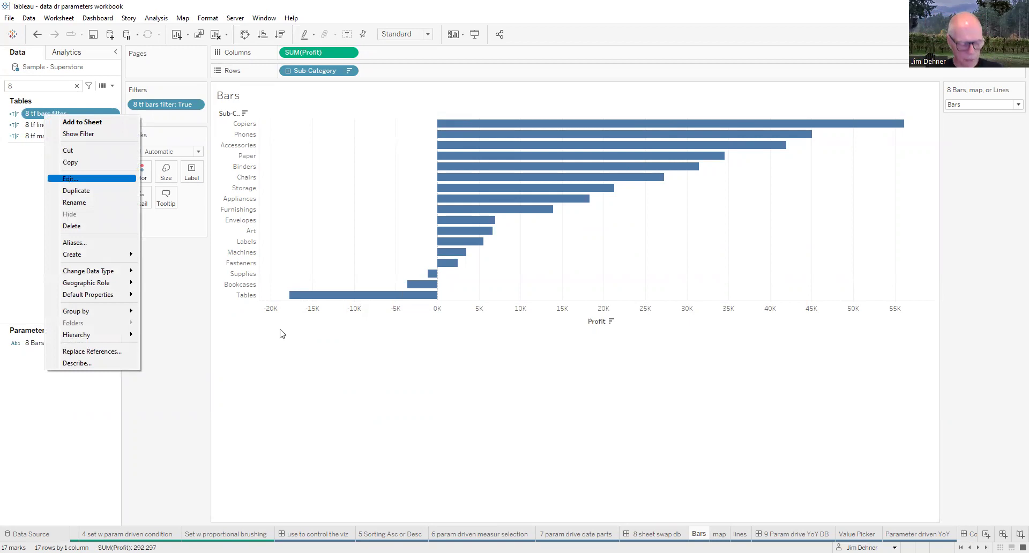
ctrl+scroll(470, 278, up, 1)
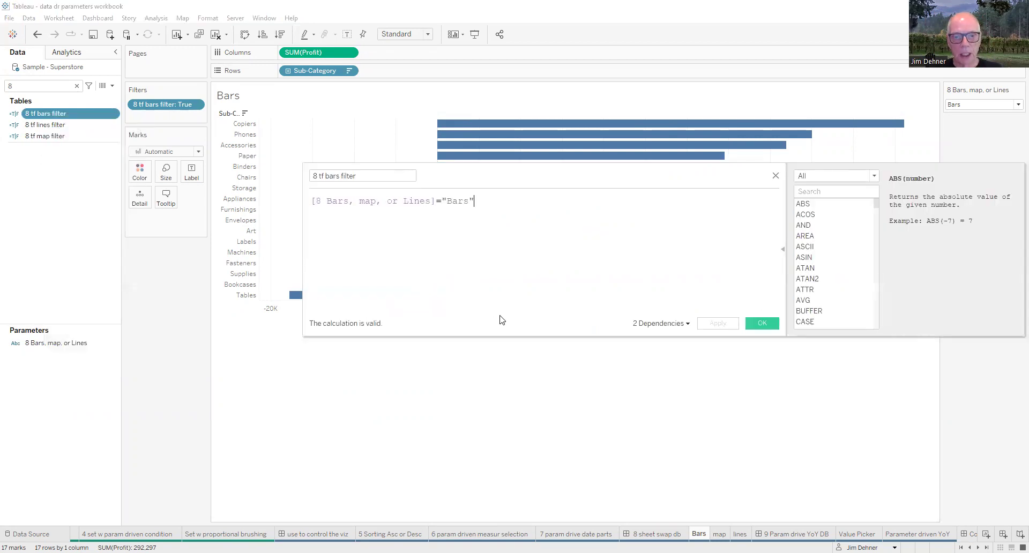
ctrl+scroll(527, 250, up, 1)
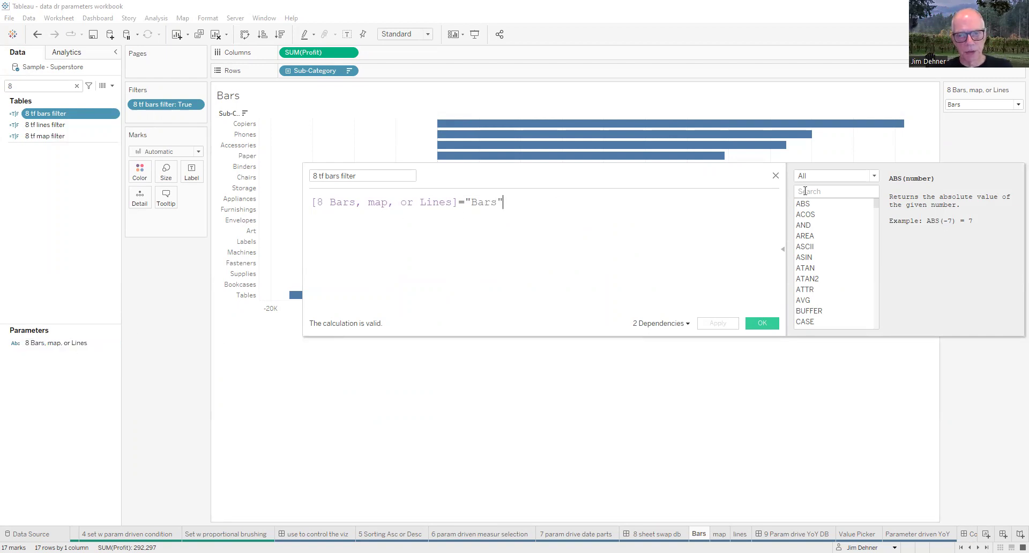
click(776, 177)
- Check the 8 tf bars filter settings applied to the Bars sheet and leave them unchanged
right_click(166, 106)
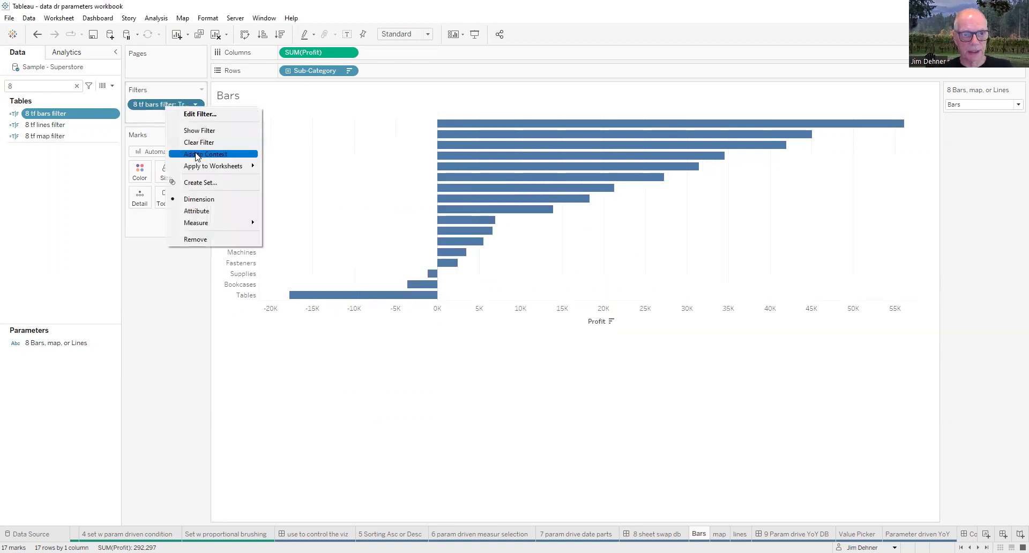
click(193, 119)
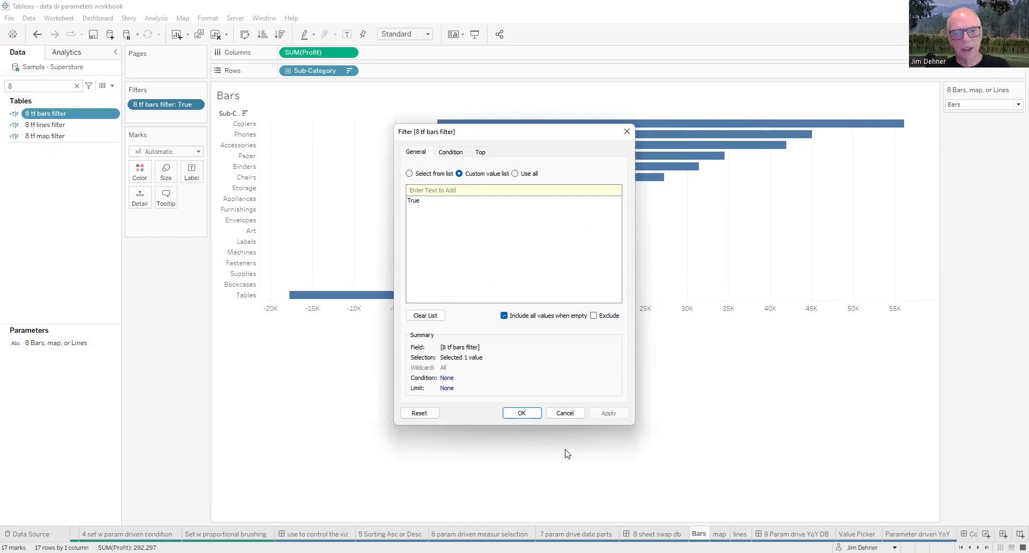
click(559, 416)
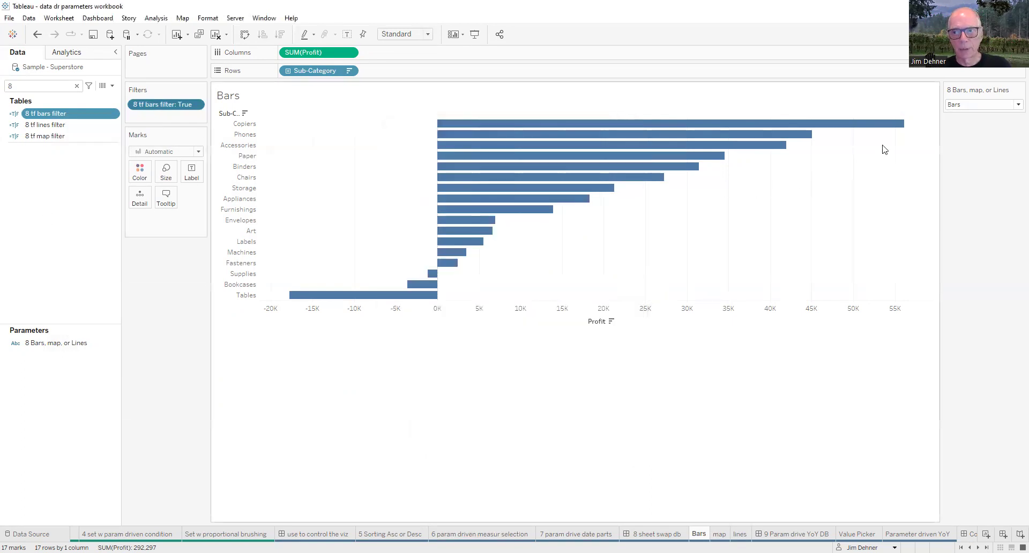
- Set the 8 Bars, map, or Lines parameter to Map on the Bars sheet and open the map sheet
click(1015, 107)
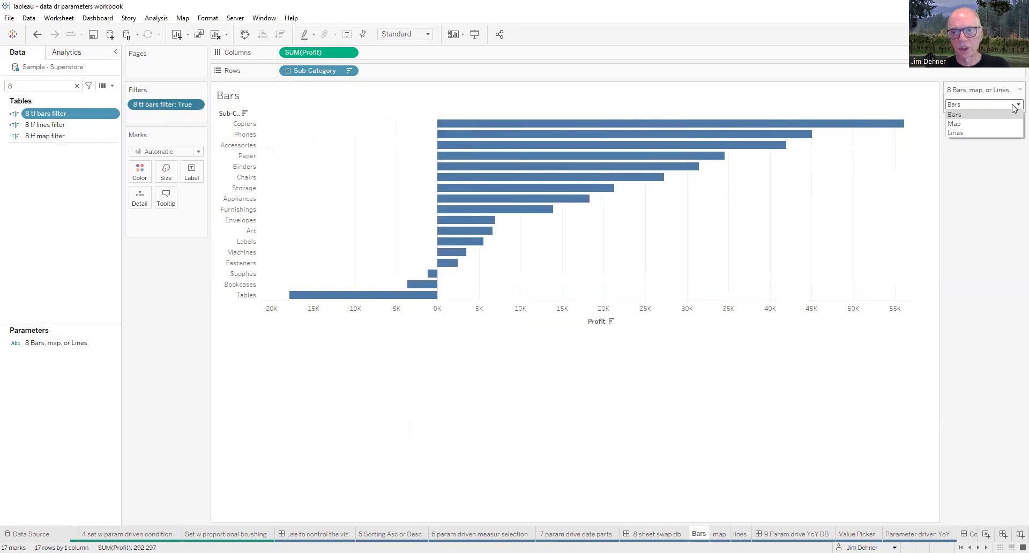
click(965, 125)
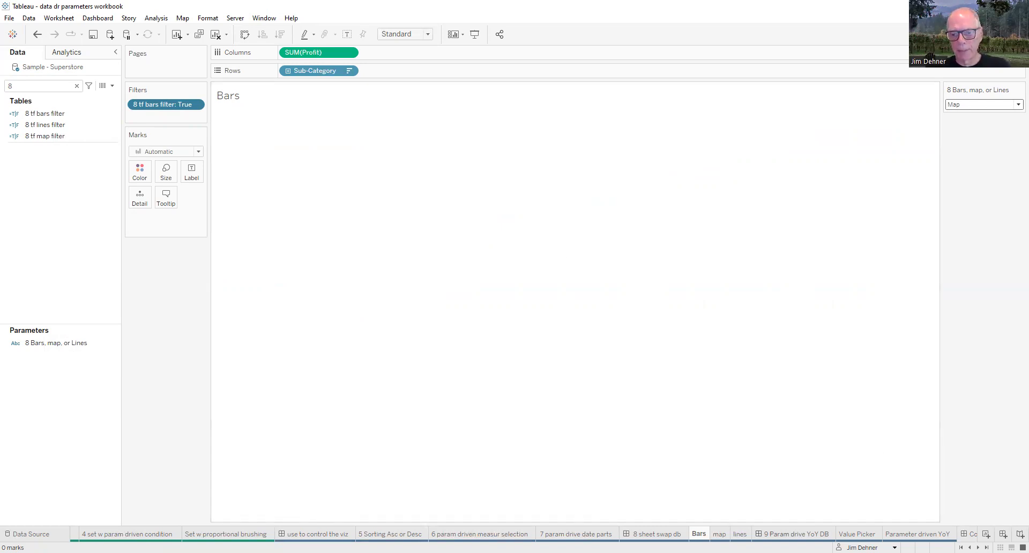
click(720, 534)
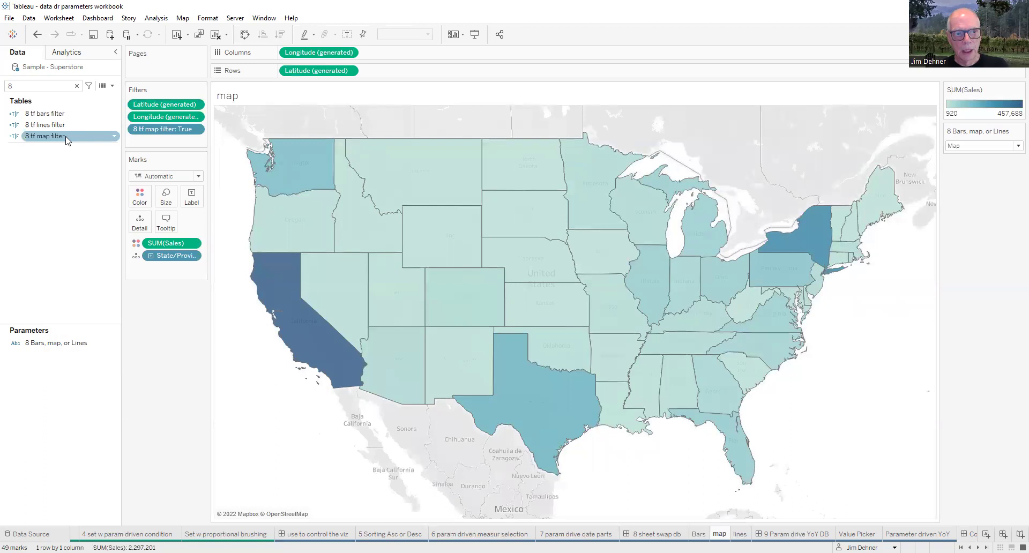
- Examine the formula of the 8 tf map filter calculated field and close it unchanged
right_click(58, 138)
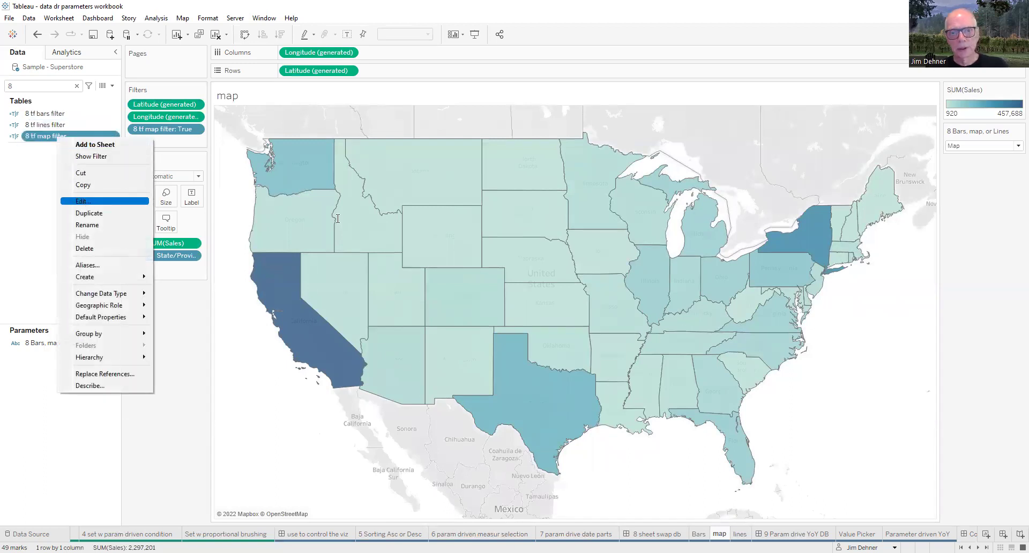
click(83, 202)
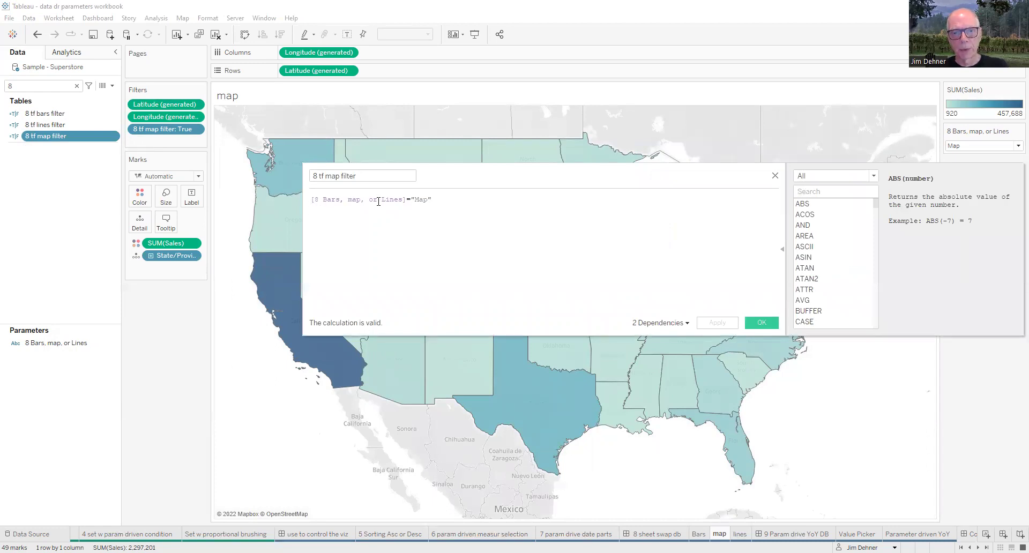
click(775, 177)
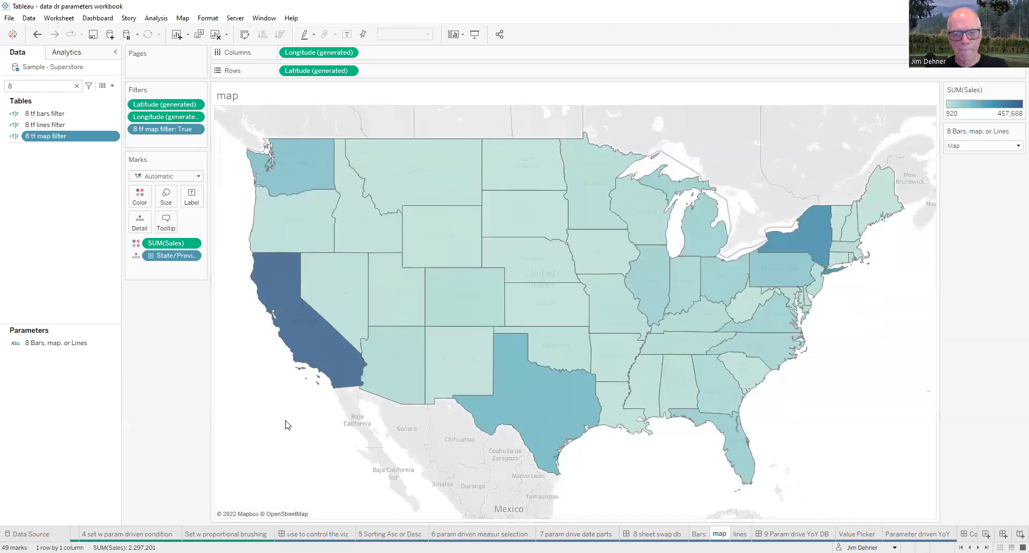
- Open the lines sheet and set the 8 Bars, map, or Lines parameter to Lines
click(740, 534)
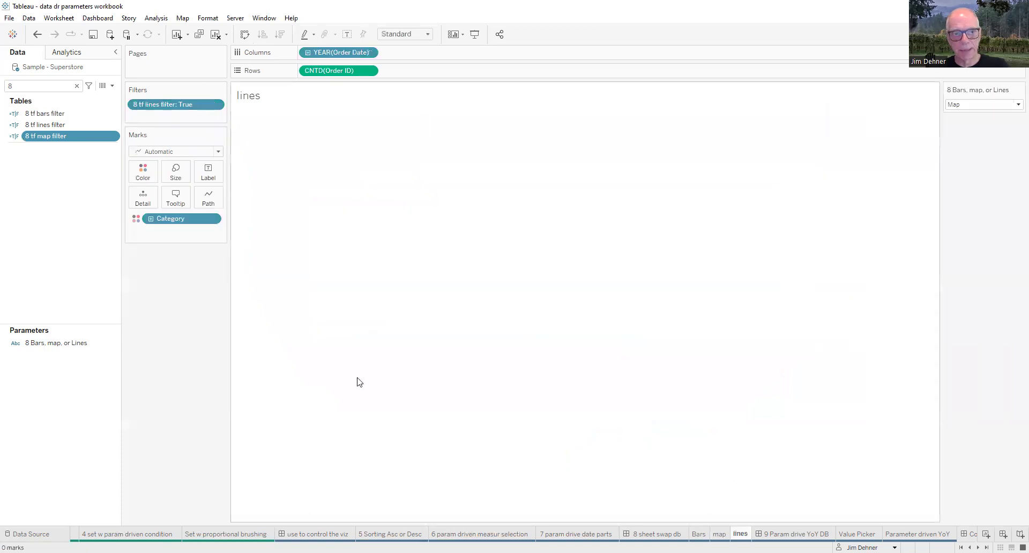
click(1015, 107)
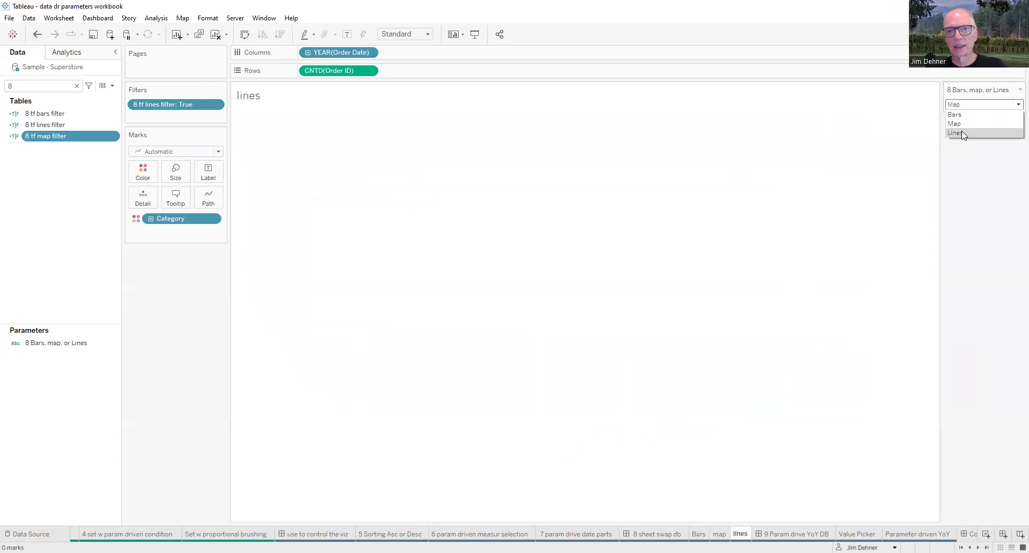
click(962, 131)
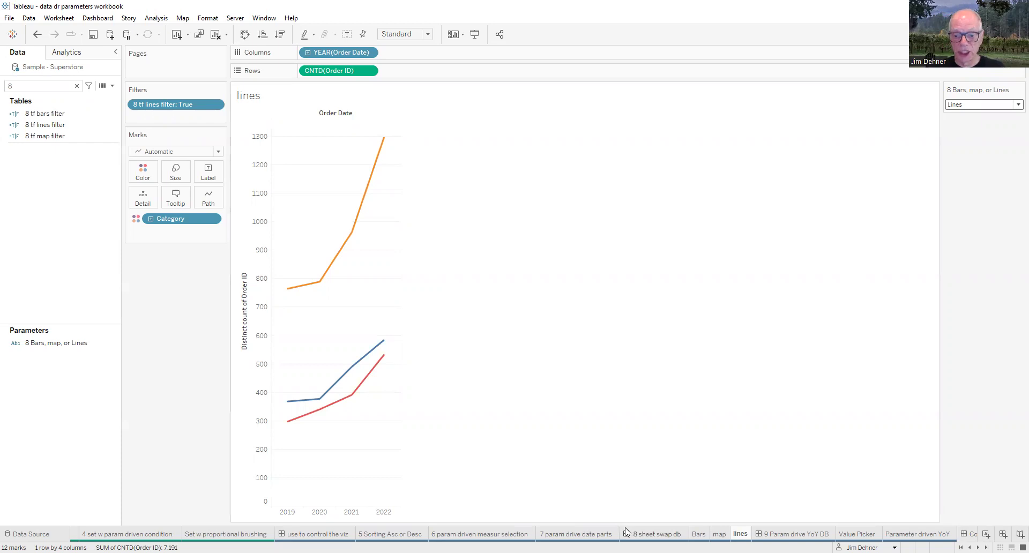
- Create a new dashboard beside "8 sheet swap db" and place a tiled vertical container in it
mouse_move(632, 533)
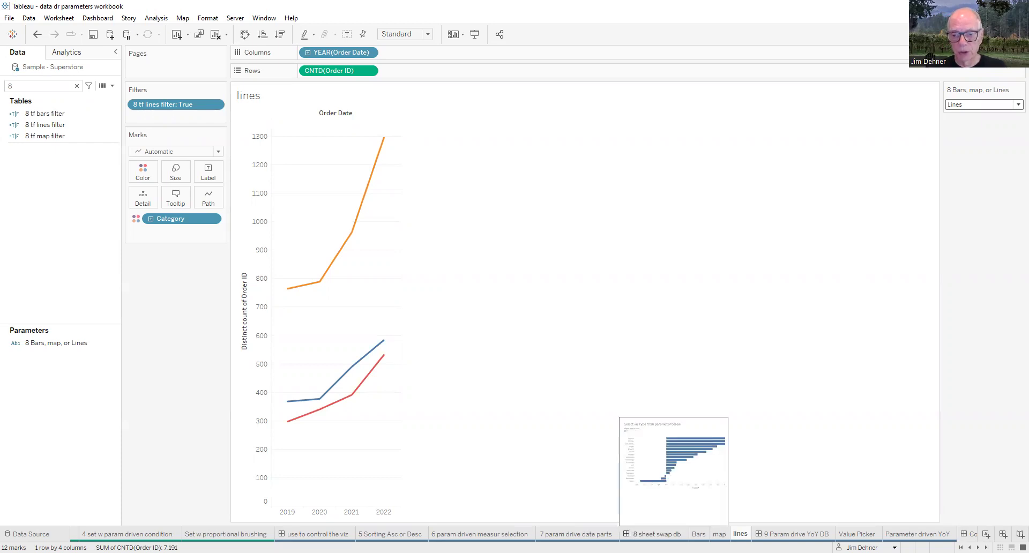
right_click(655, 533)
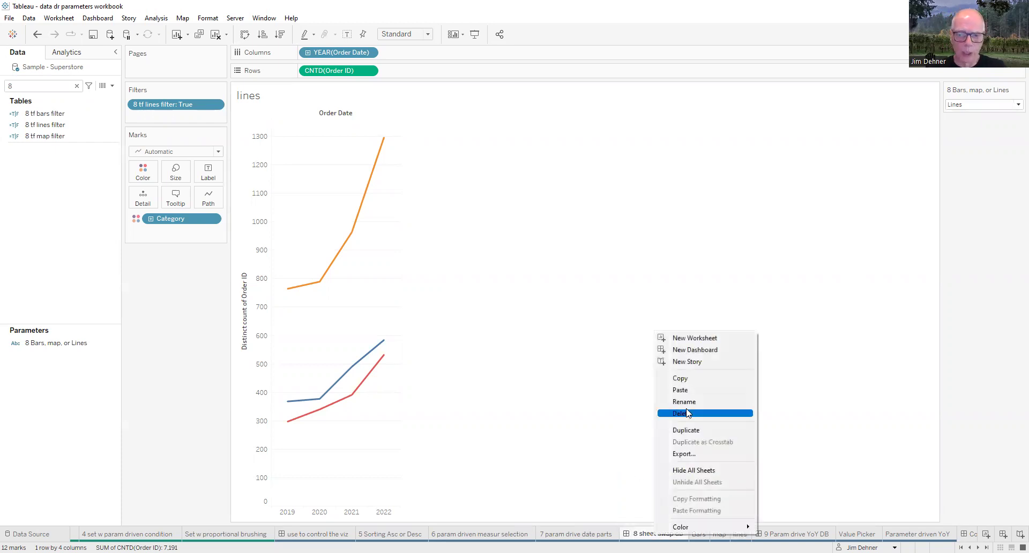
click(695, 351)
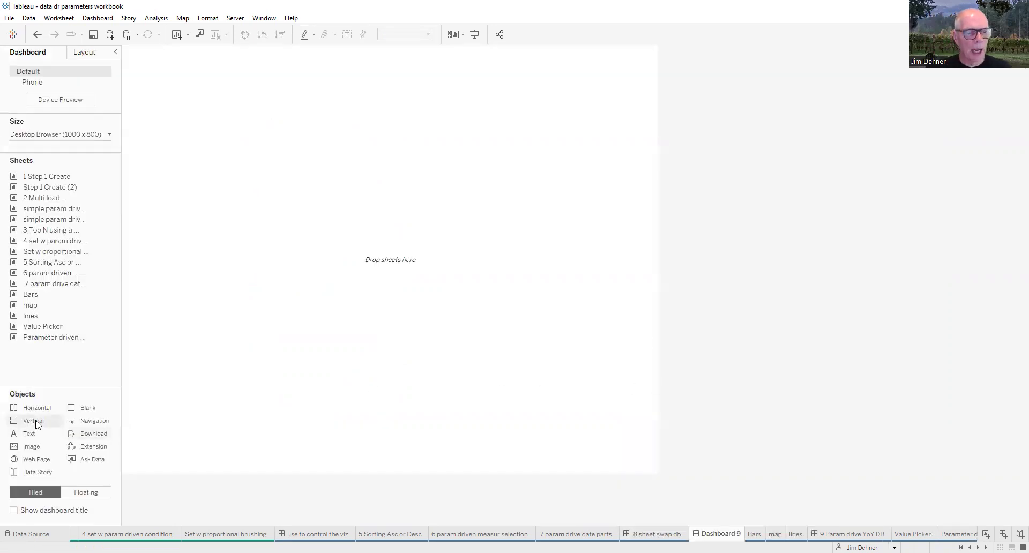
drag(34, 423, 323, 310)
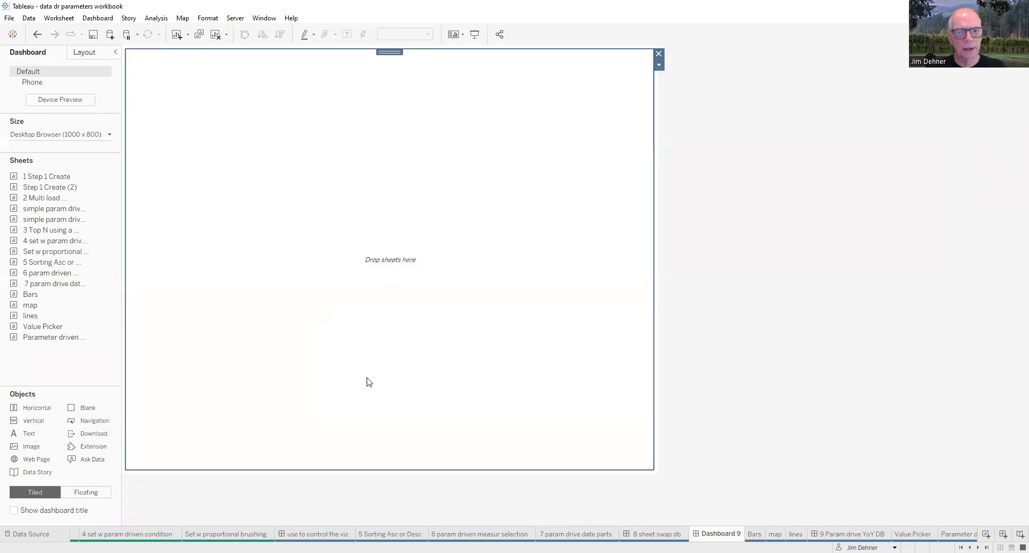
- Stack the Bars, map and lines sheets in the dashboard's vertical container, in that order
mouse_move(52, 337)
drag(30, 296, 283, 231)
drag(31, 310, 159, 223)
drag(31, 316, 408, 294)
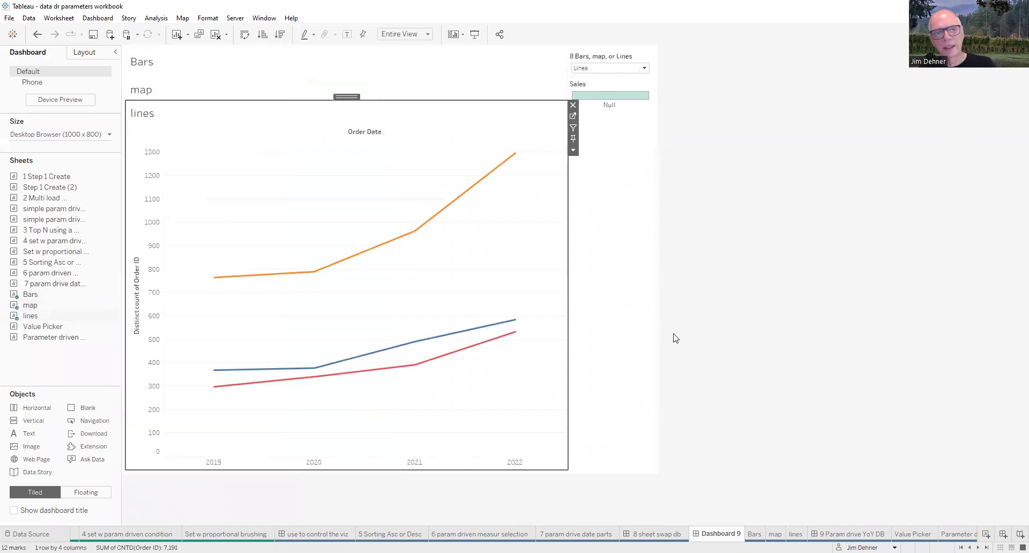
- Remove the Sales color legend from the dashboard and move the parameter control above the three sheets
click(641, 87)
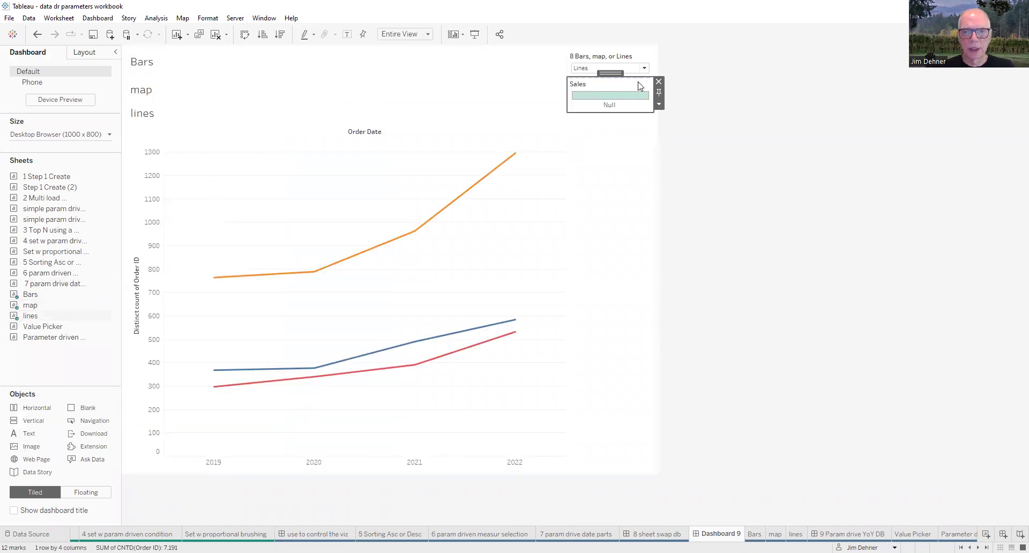
click(660, 104)
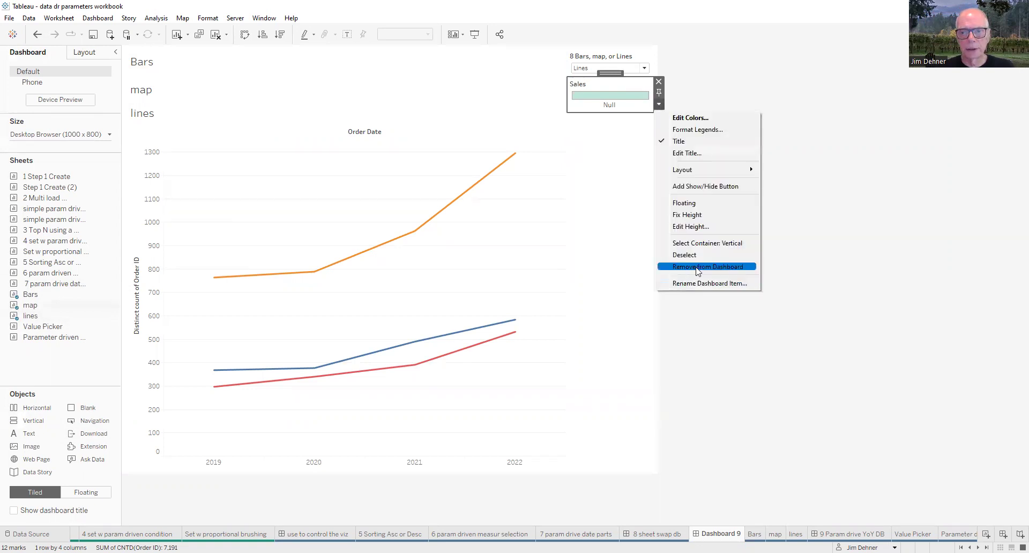
click(698, 268)
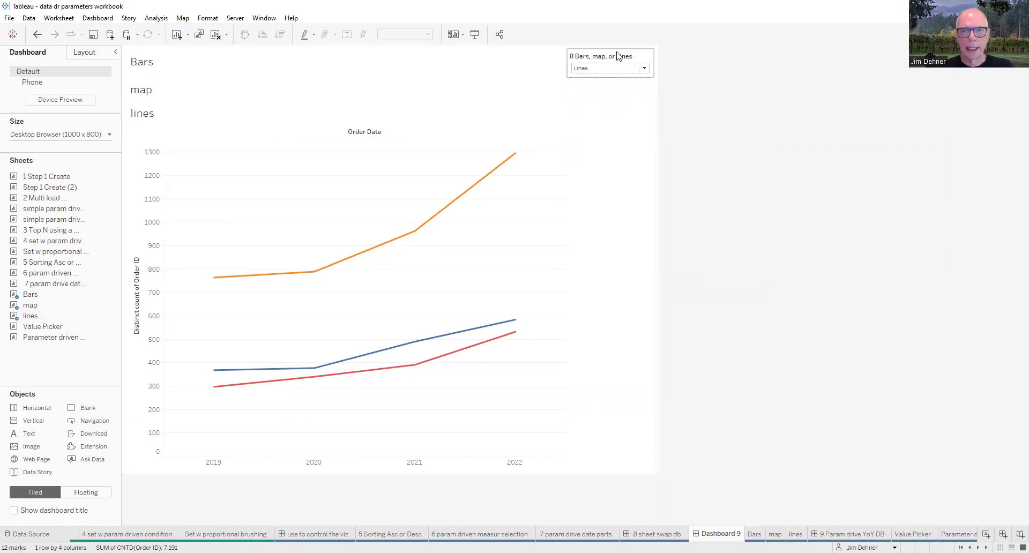
click(618, 59)
drag(613, 51, 500, 53)
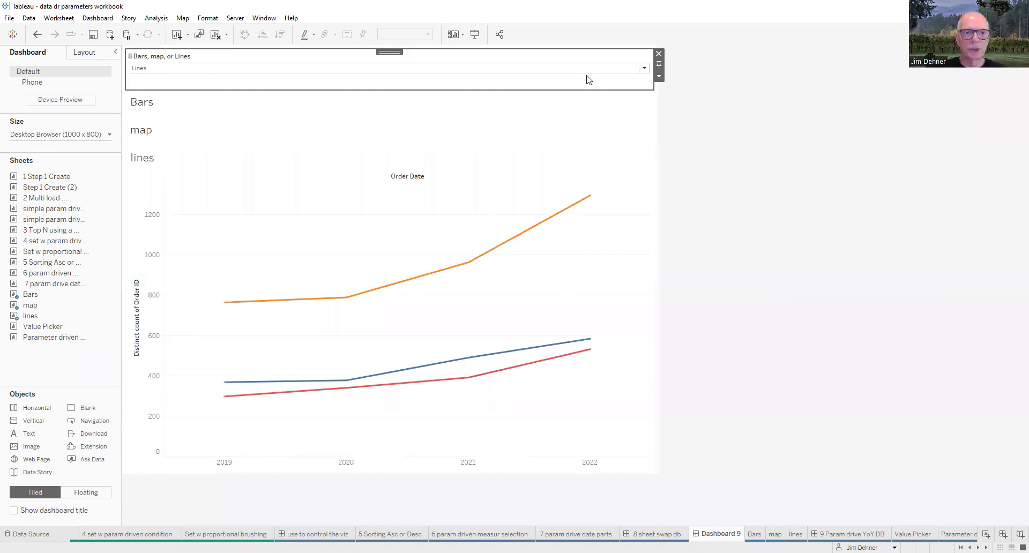
- Switch the 8 Bars, map, or Lines parameter to Bars and to Map to test the sheet swapping
click(299, 83)
click(300, 79)
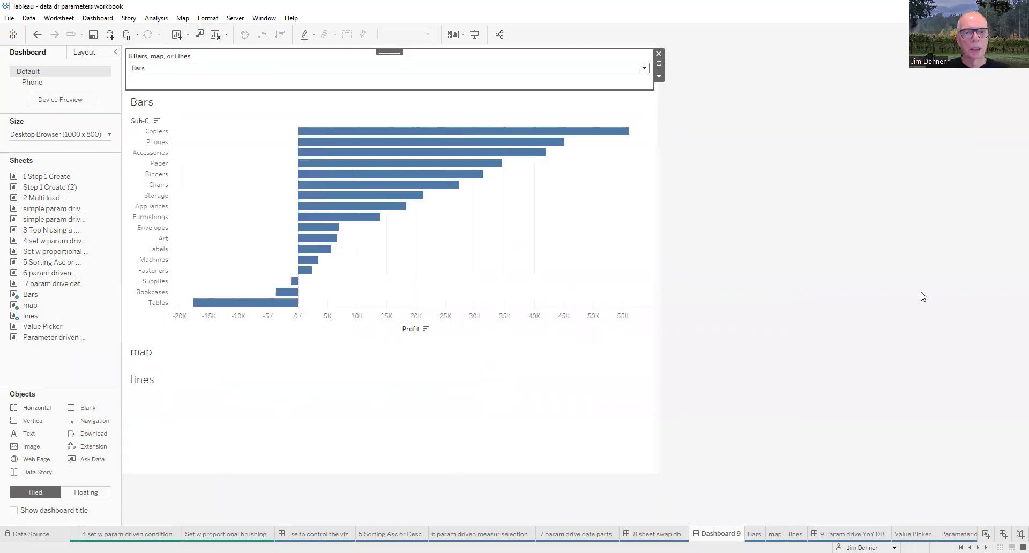
click(647, 71)
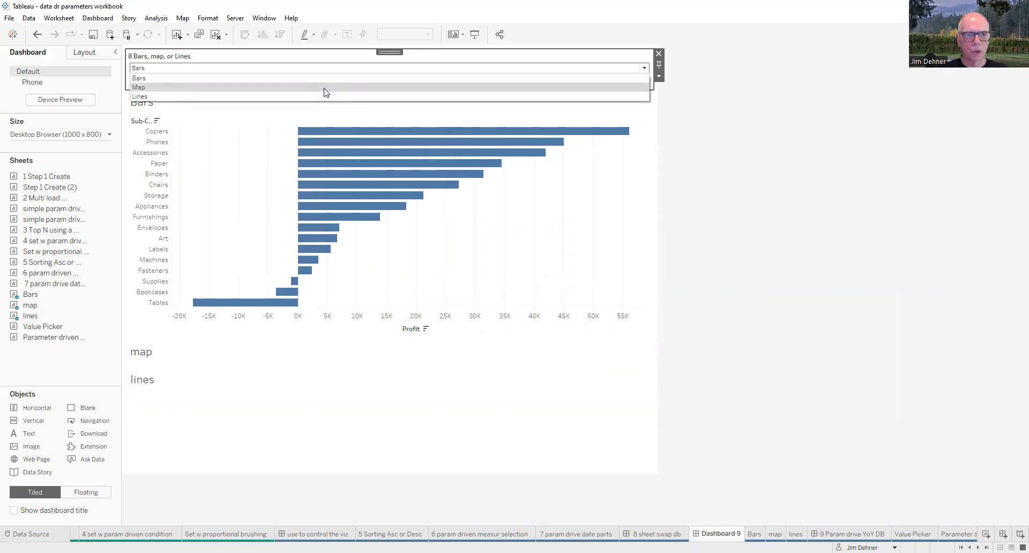
click(324, 88)
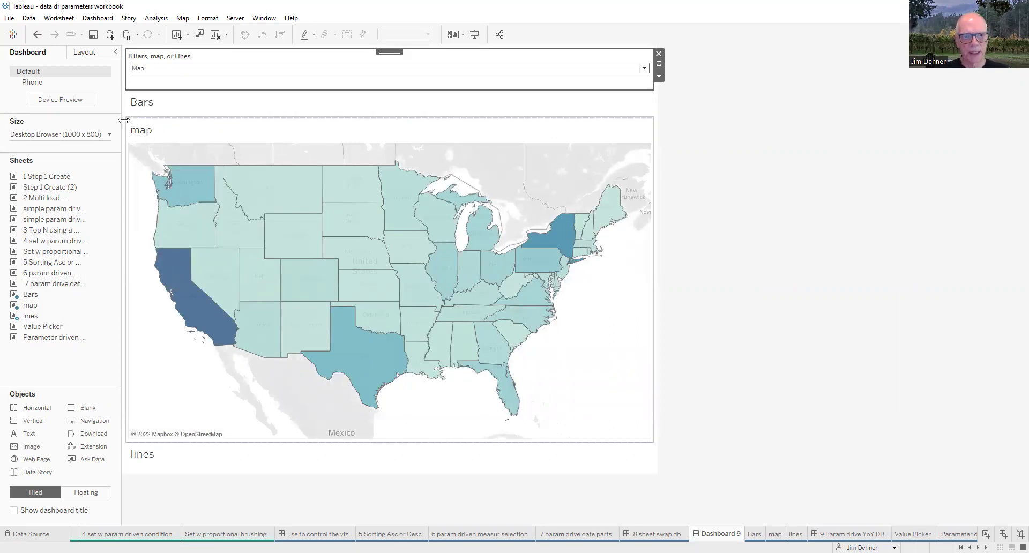
- Hide the titles of the Bars, map and lines sheets on the dashboard and switch the 8 Bars, map, or Lines parameter to Bars
click(155, 103)
right_click(152, 102)
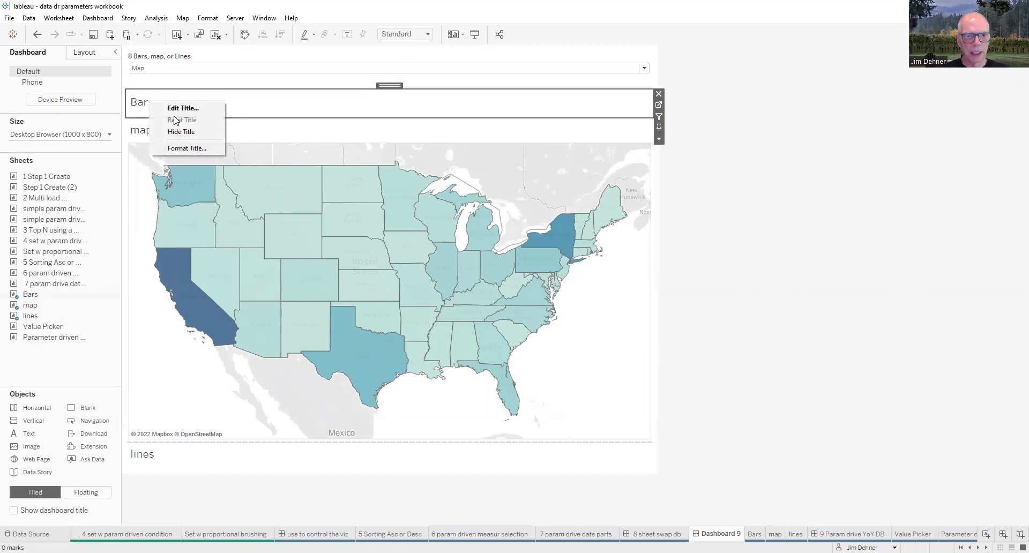
click(183, 134)
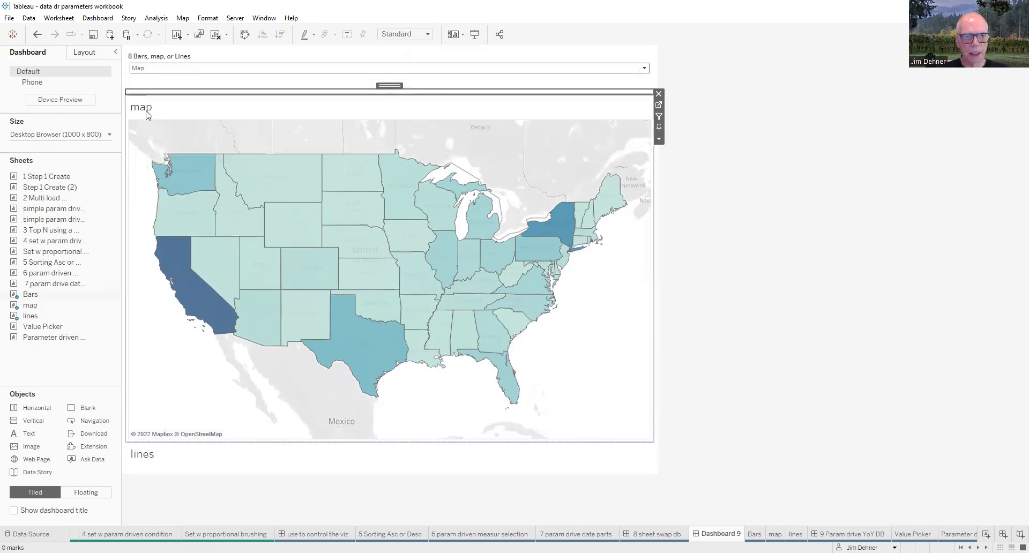
click(145, 110)
right_click(146, 110)
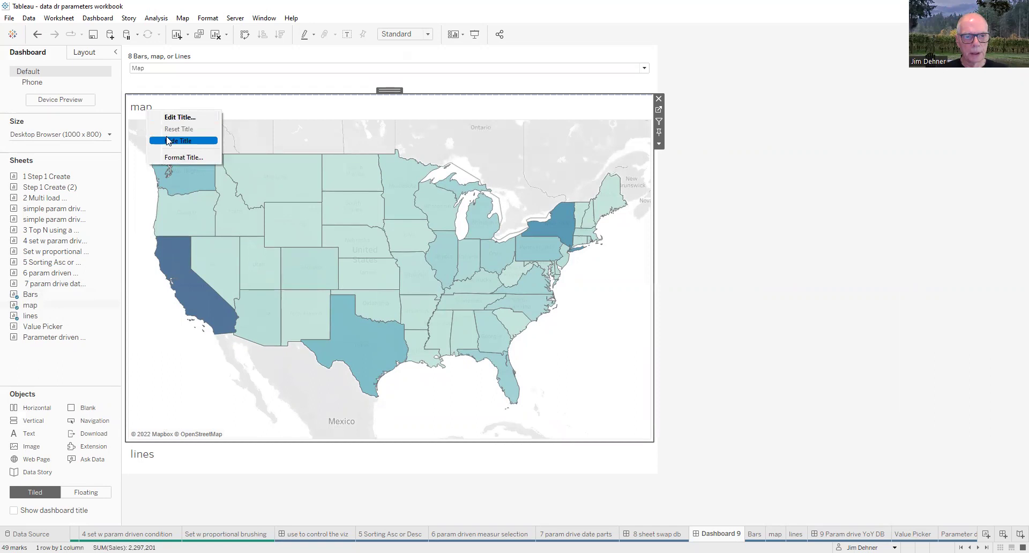
click(167, 141)
right_click(145, 456)
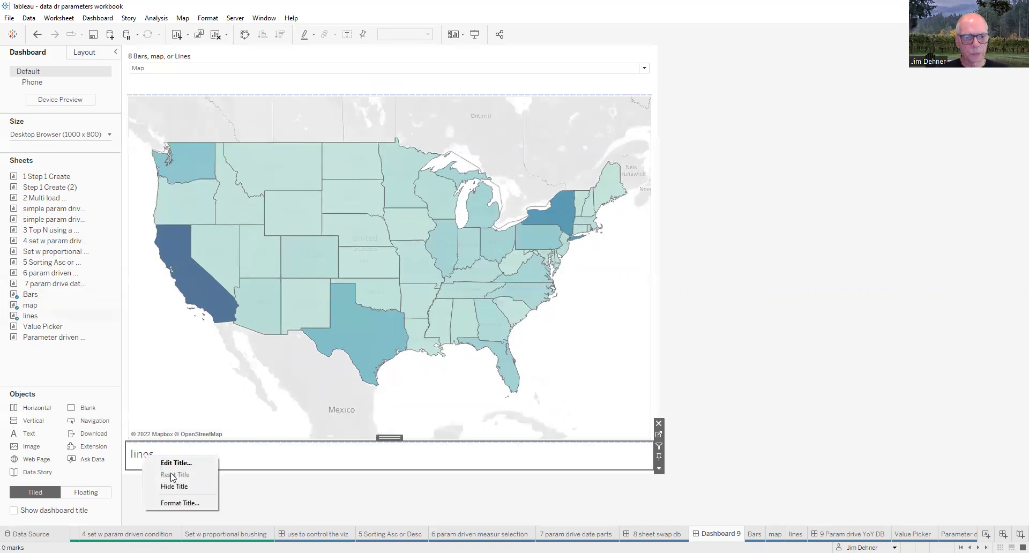
click(172, 487)
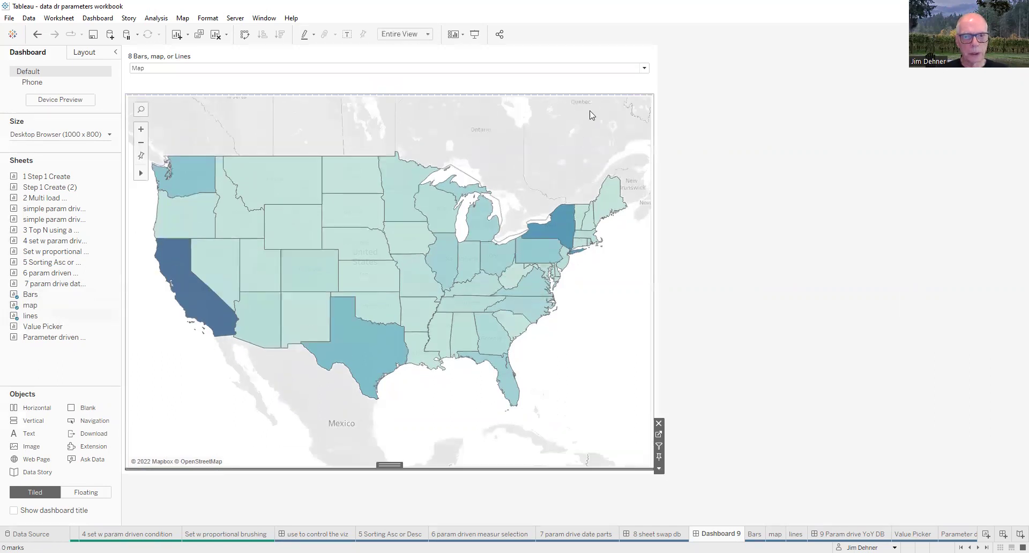
click(645, 70)
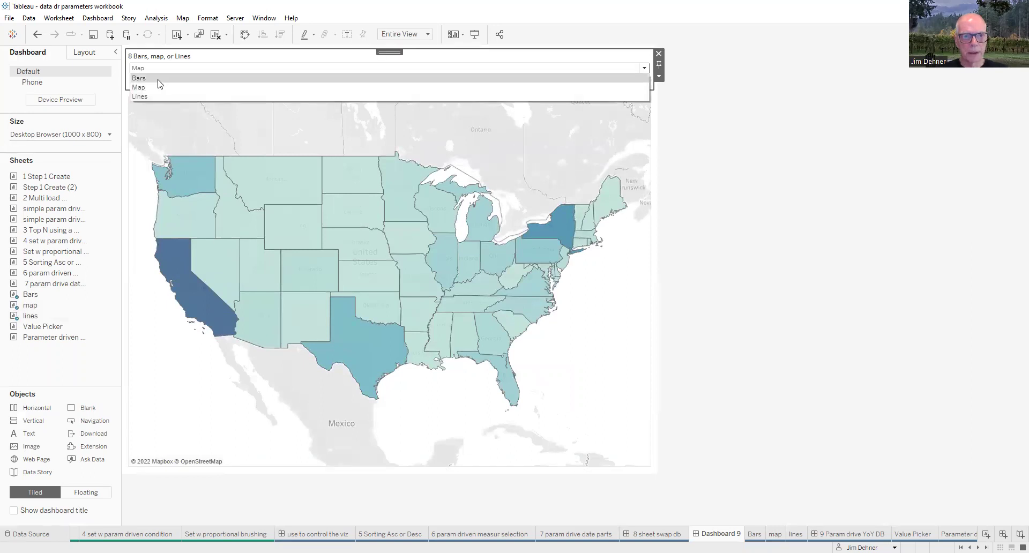
click(241, 81)
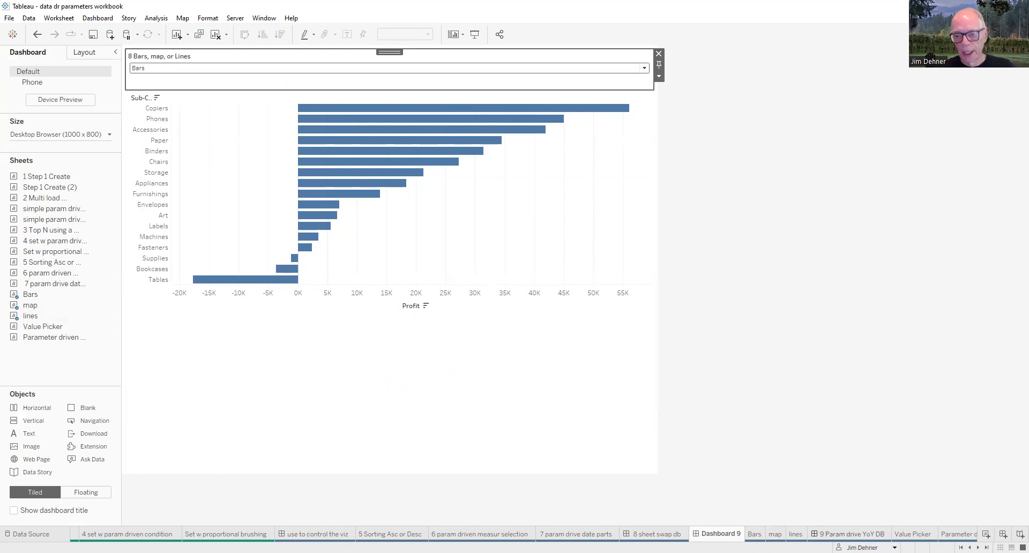
- On the 9 Param drive YoY DB dashboard, select July 2022, April 2022 and finally December 2021 in the Value Picker
click(852, 534)
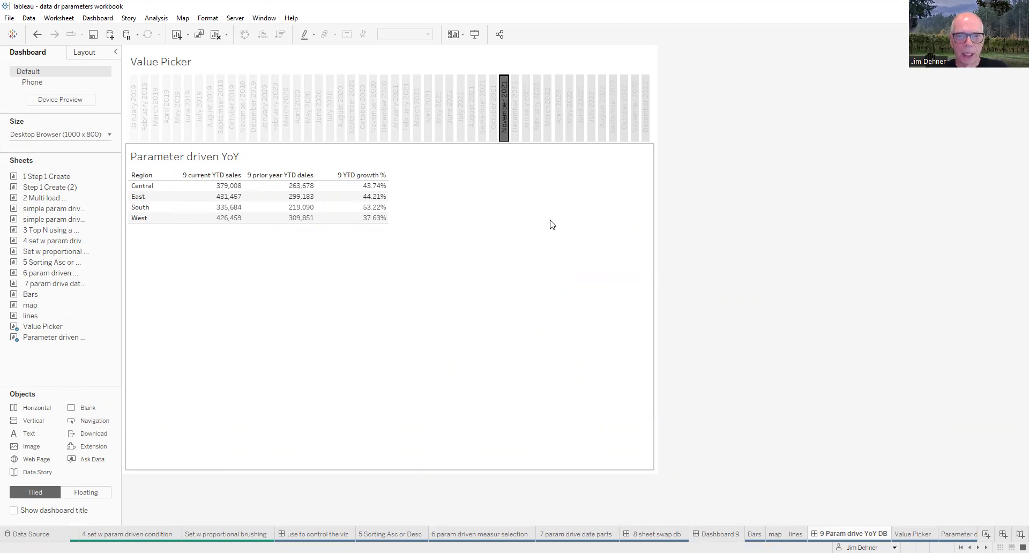
click(592, 117)
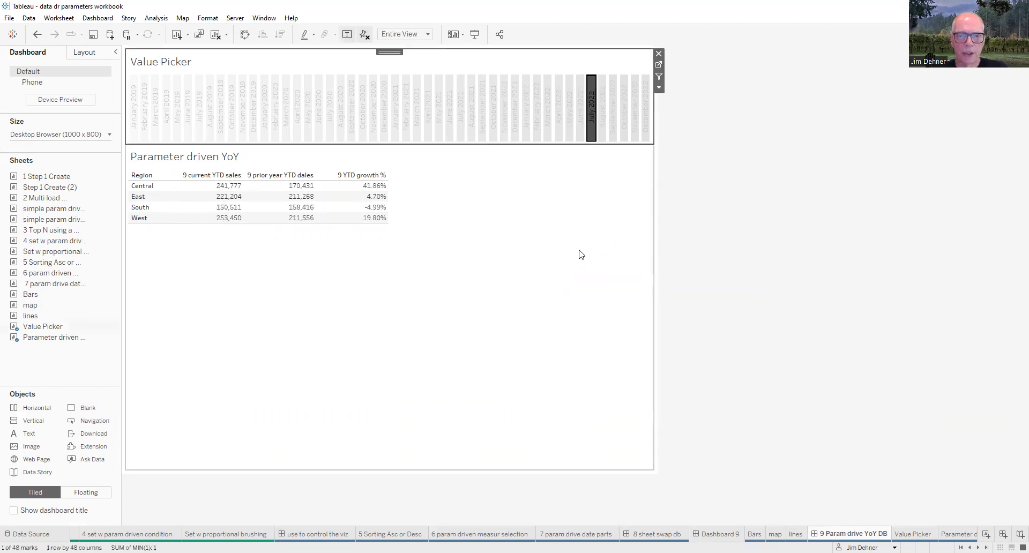
click(560, 121)
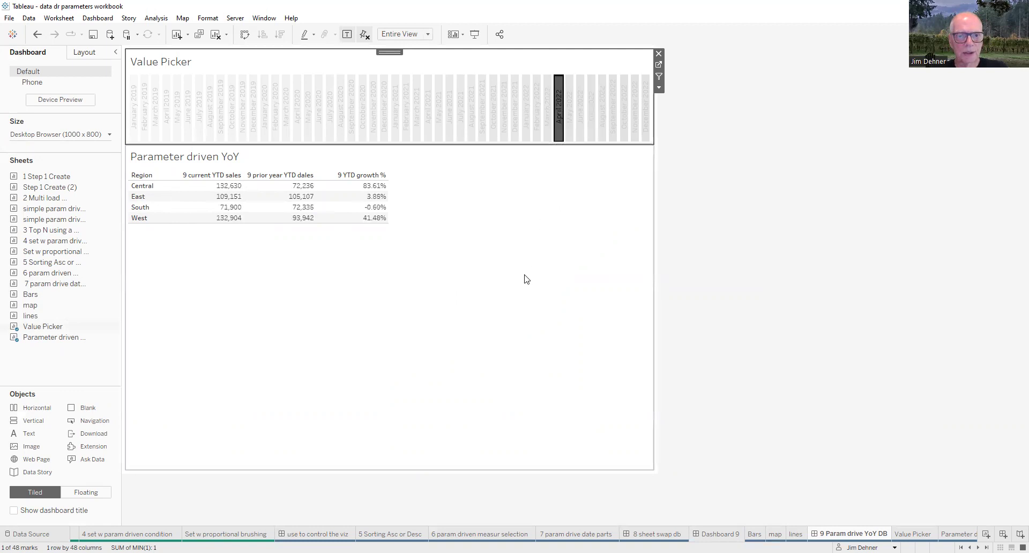
click(515, 111)
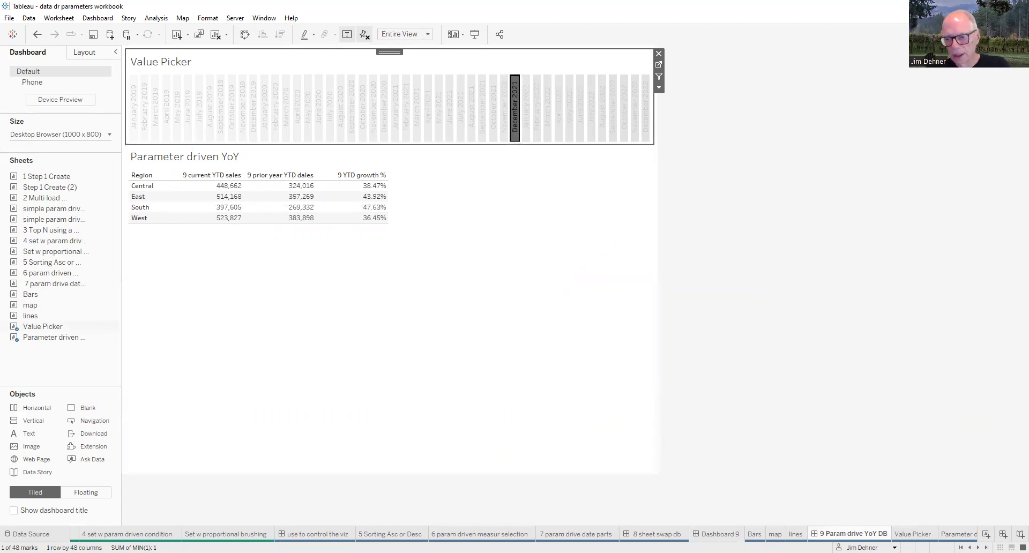
- Go to the Parameter driven YoY sheet and search its data fields for 9
click(987, 548)
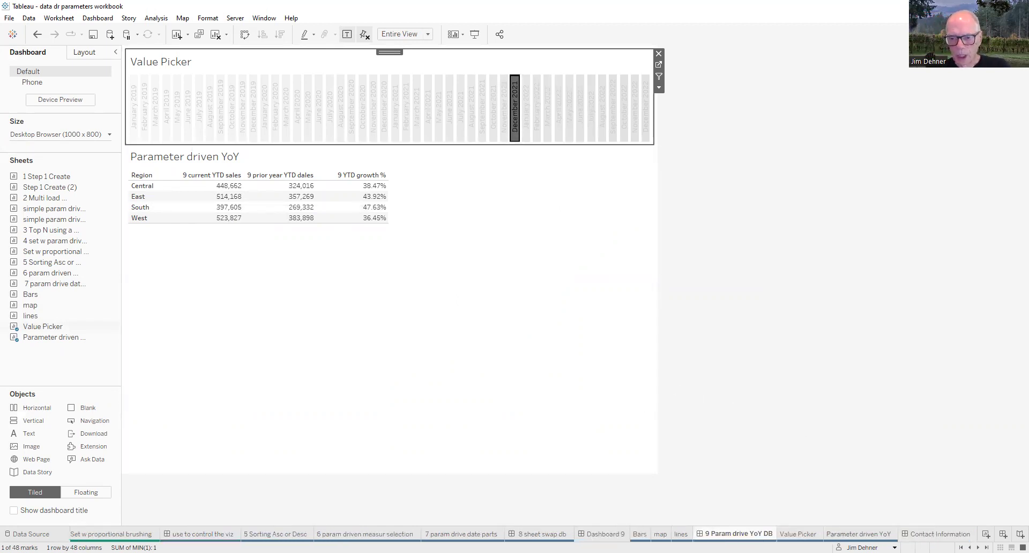
click(859, 534)
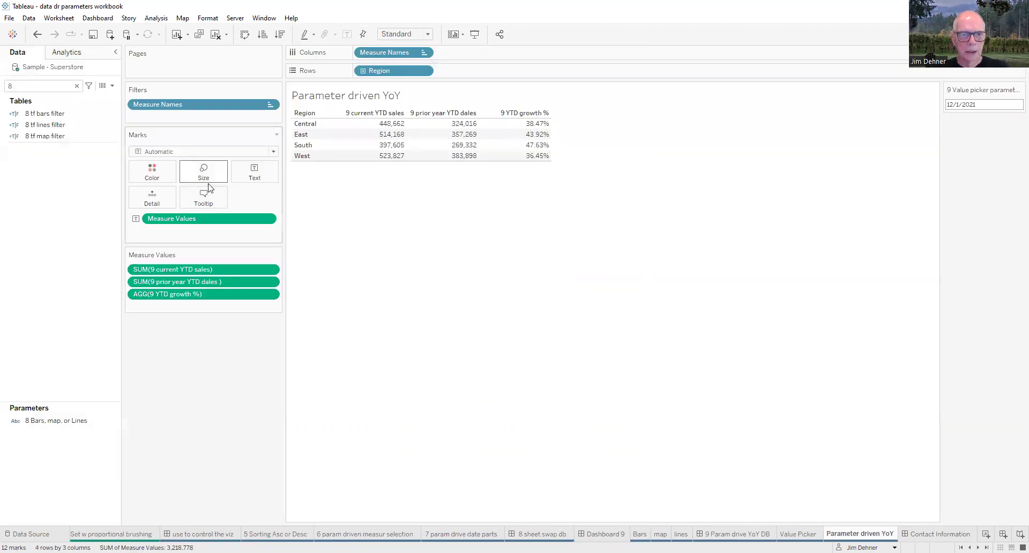
click(16, 82)
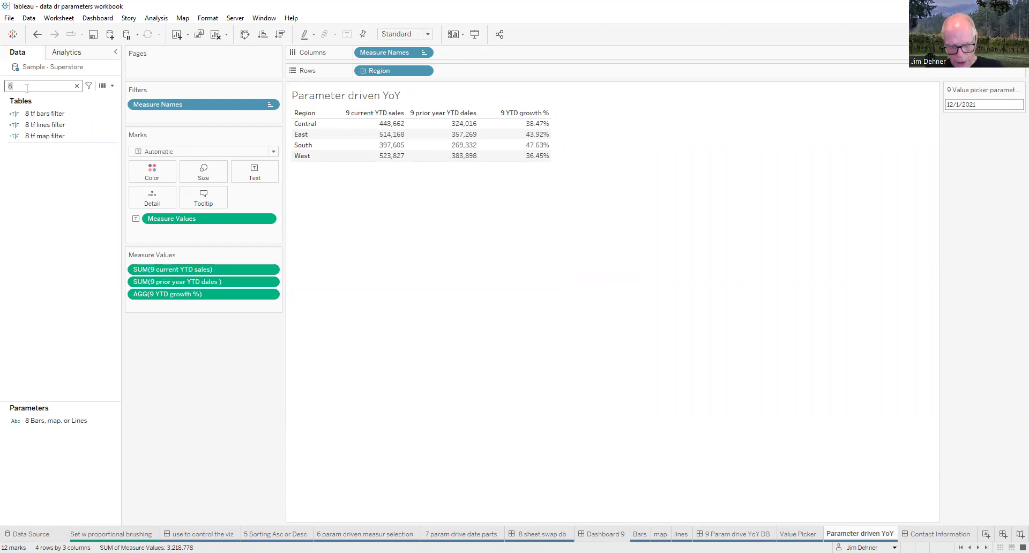
key(BackSpace)
text(9)
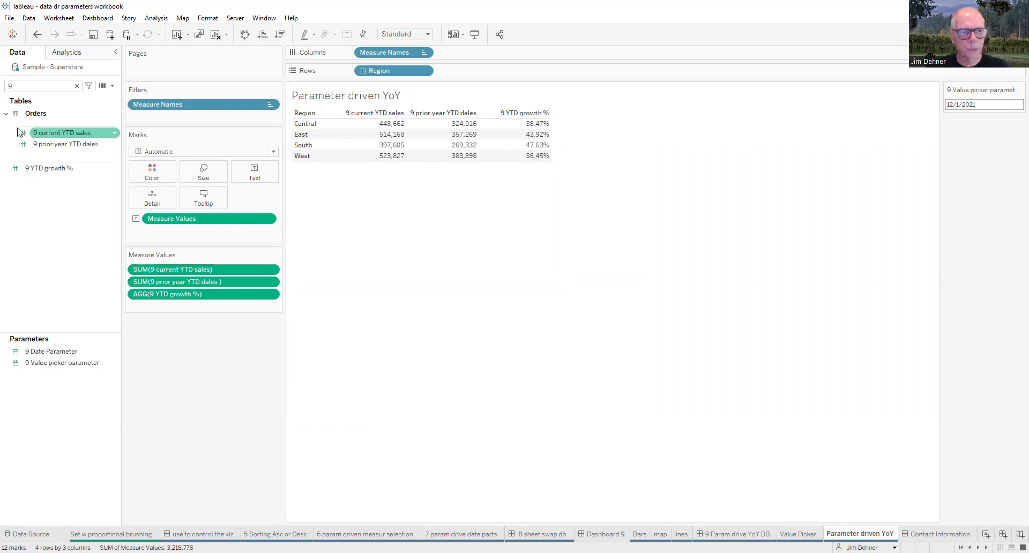
- Review the data type, display format and allowable values of the 9 Date Parameter
right_click(44, 352)
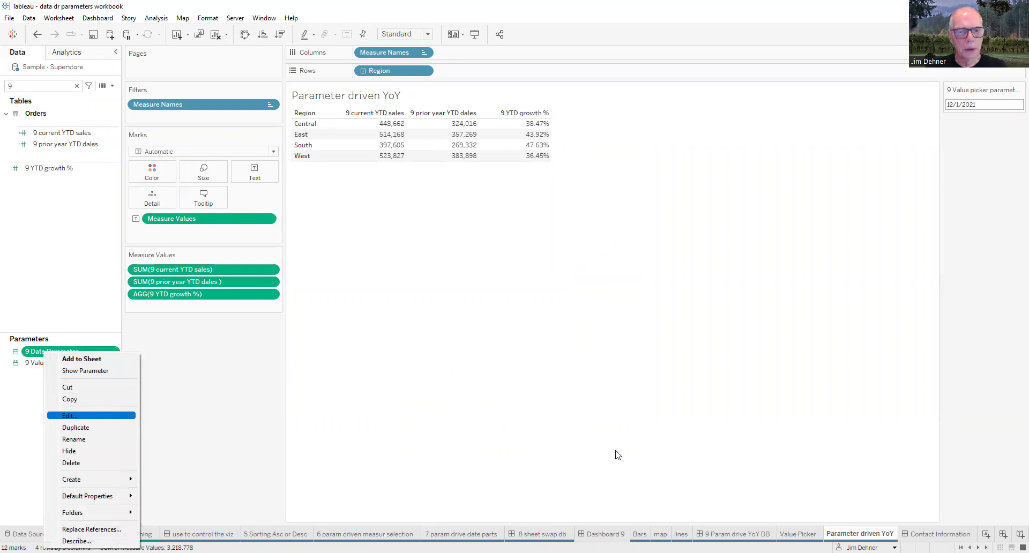
key(Return)
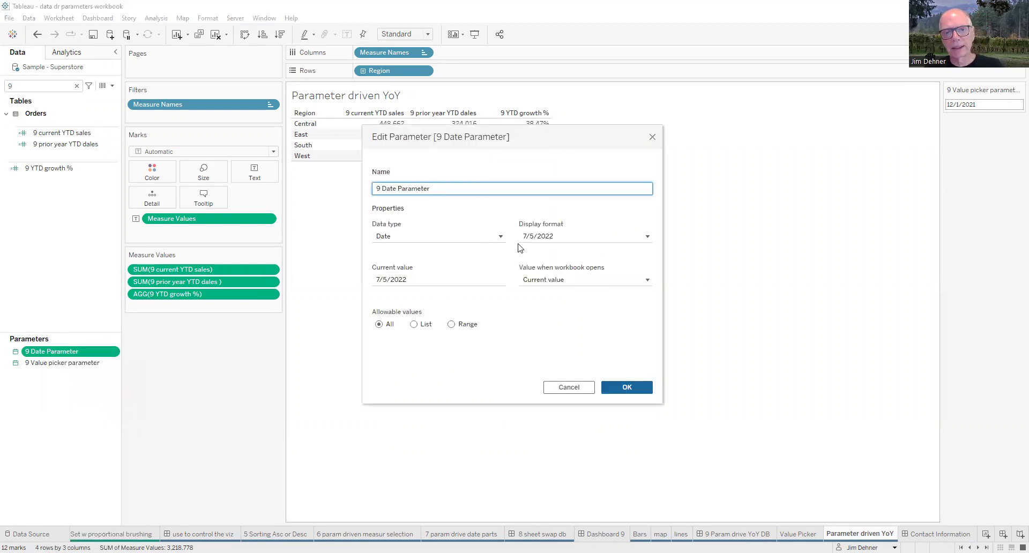
click(626, 387)
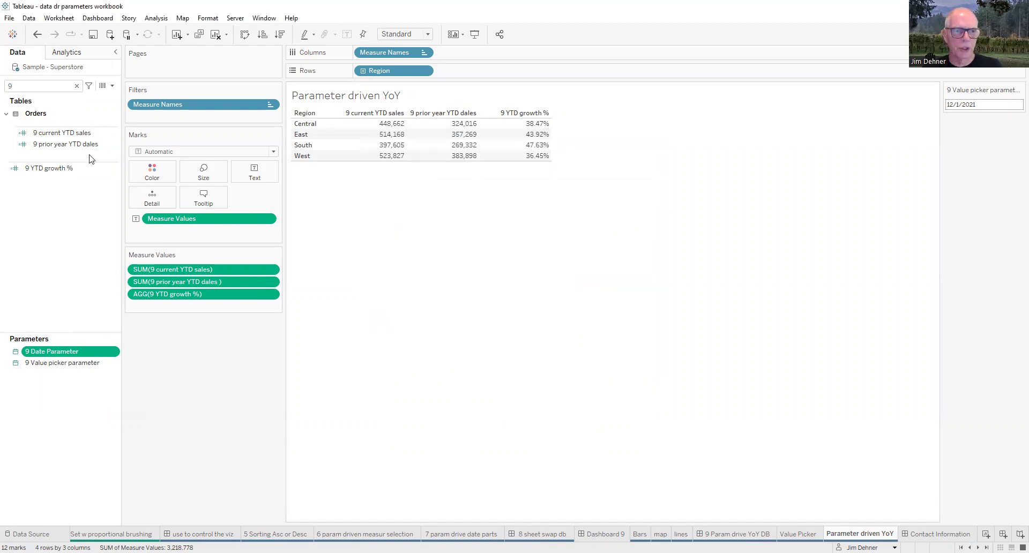
- Examine the formula of the 9 current YTD sales calculation in a widened editor with enlarged text
right_click(68, 138)
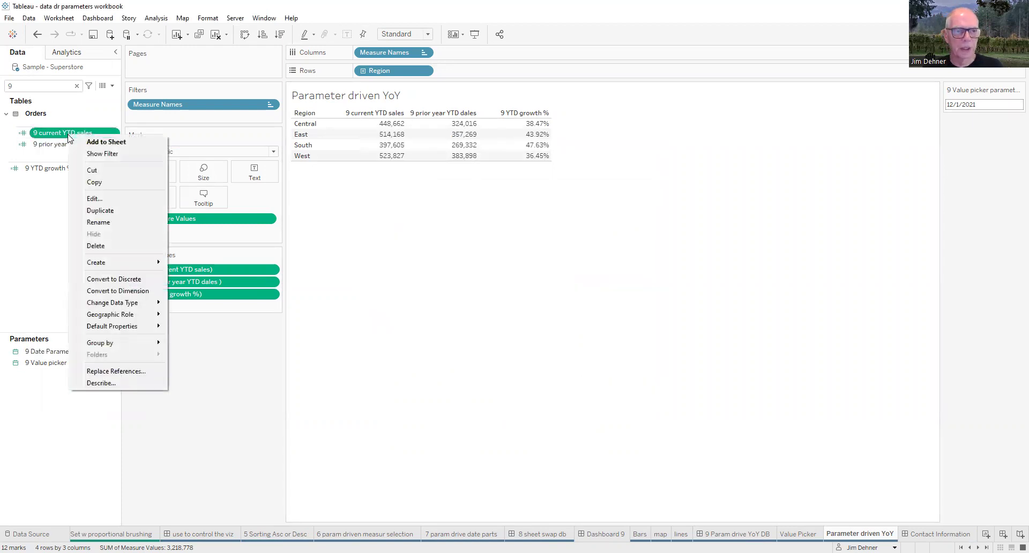
click(103, 199)
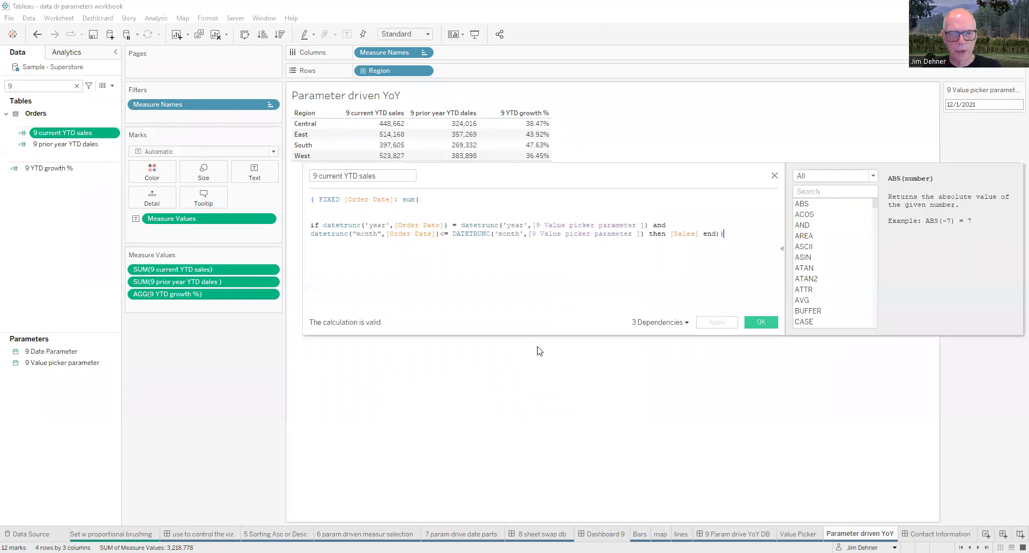
drag(304, 254, 238, 251)
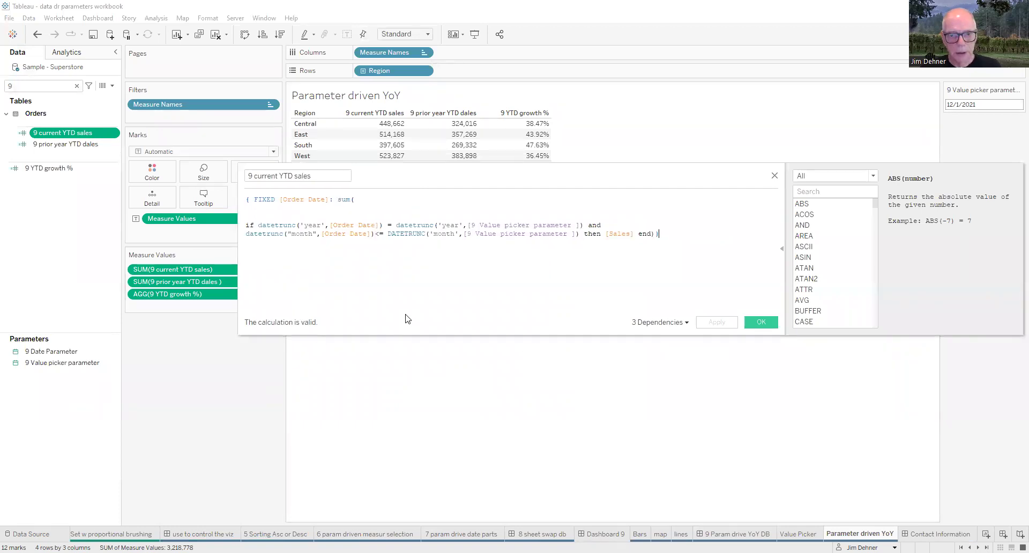
scroll(452, 282, up, 1)
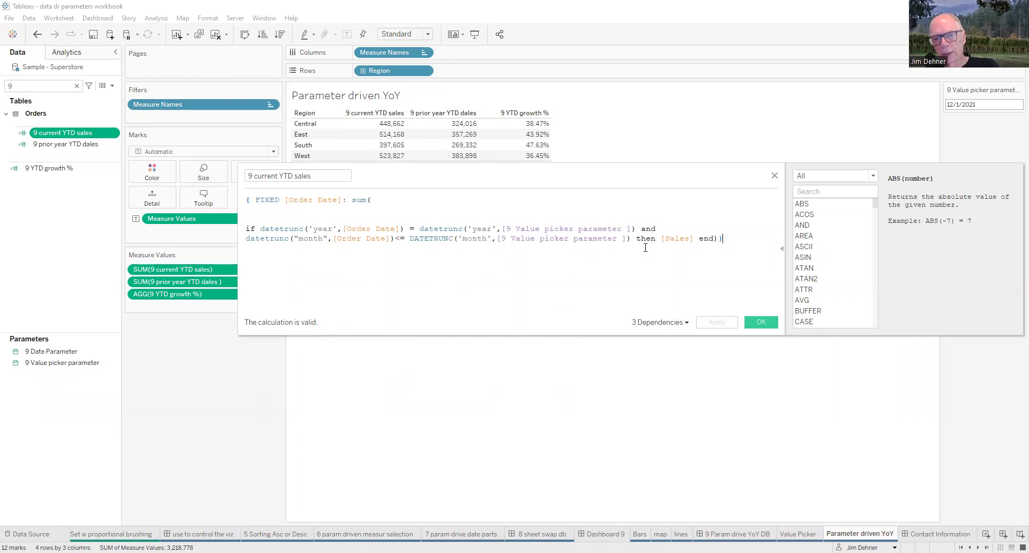
click(762, 322)
- Examine how the 9 prior year YTD dales calculation shifts the value picker date, widening the editor and enlarging its text
right_click(85, 146)
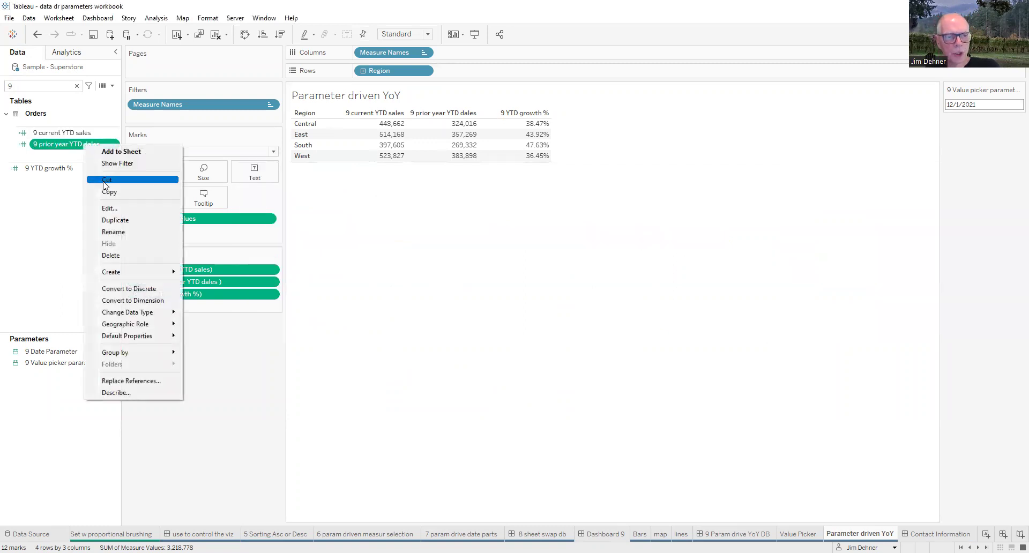
click(111, 209)
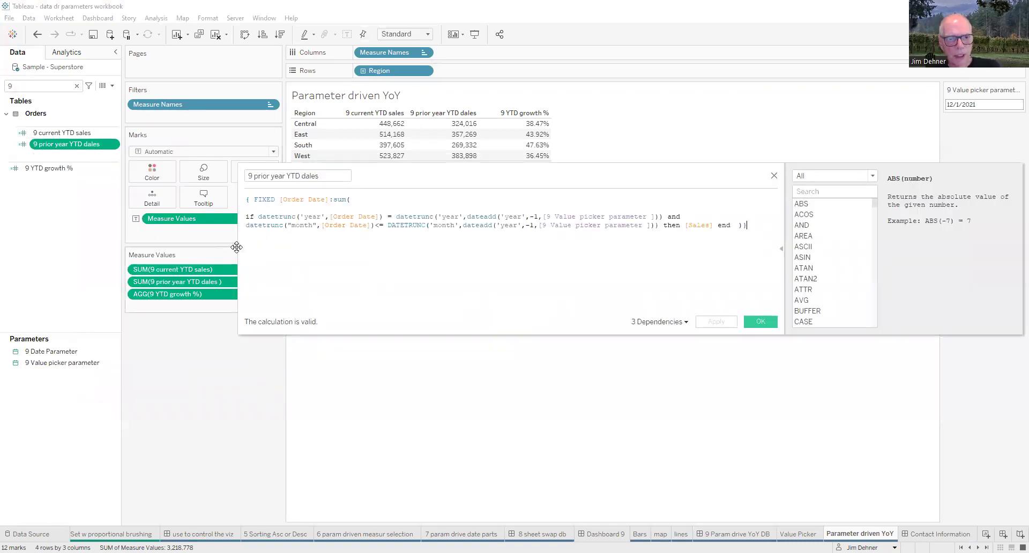
drag(239, 244, 81, 237)
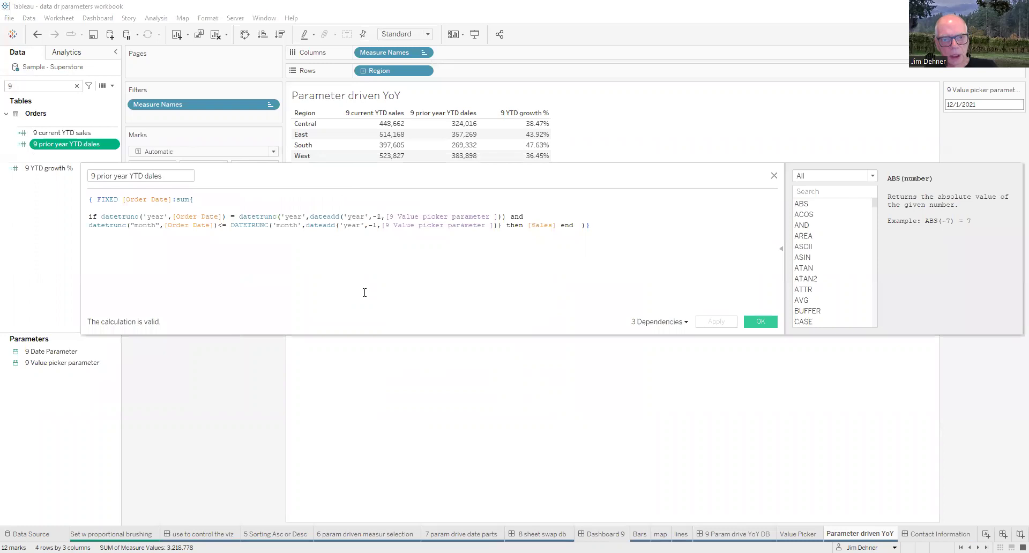
scroll(365, 292, up, 2)
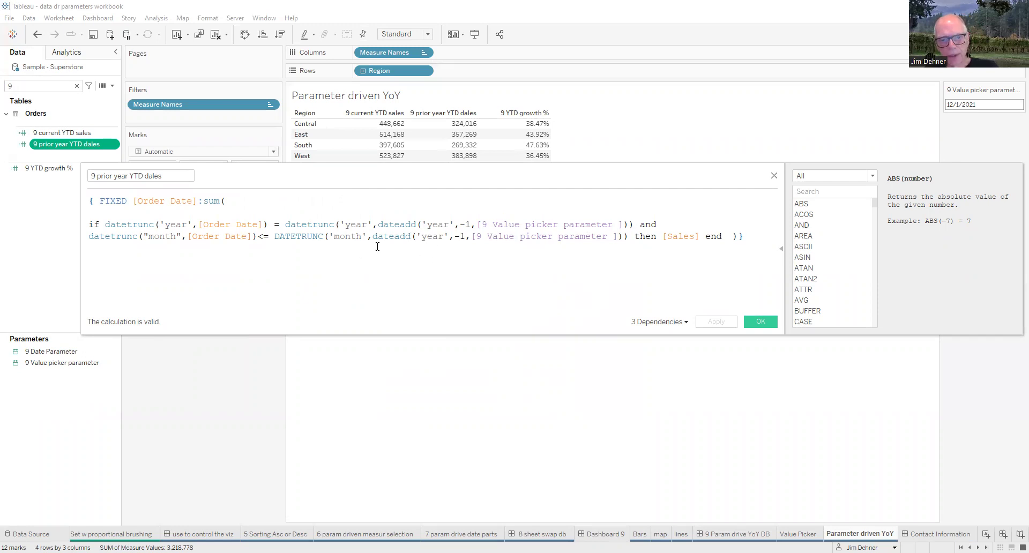
click(774, 177)
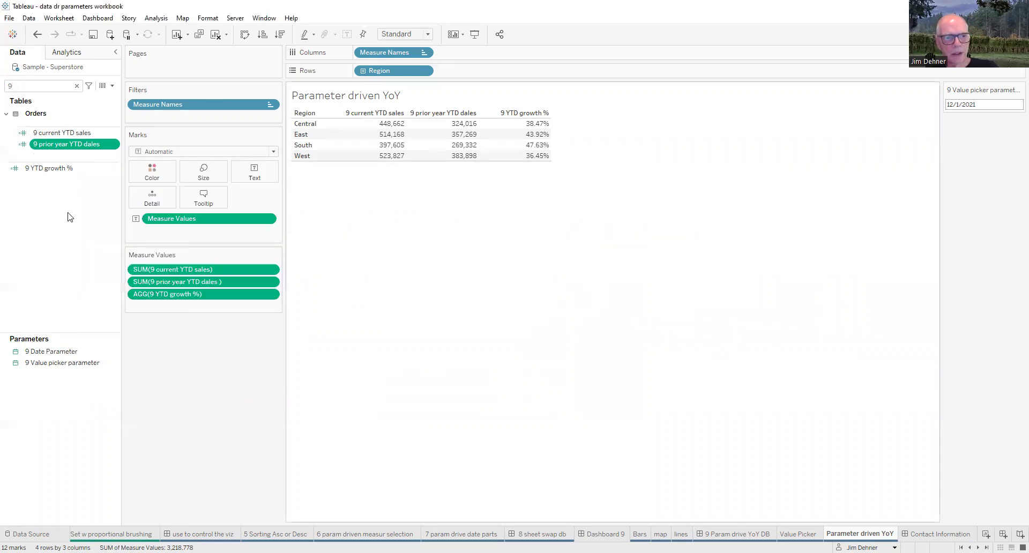
- Examine the formula of the 9 YTD growth % calculation
right_click(66, 166)
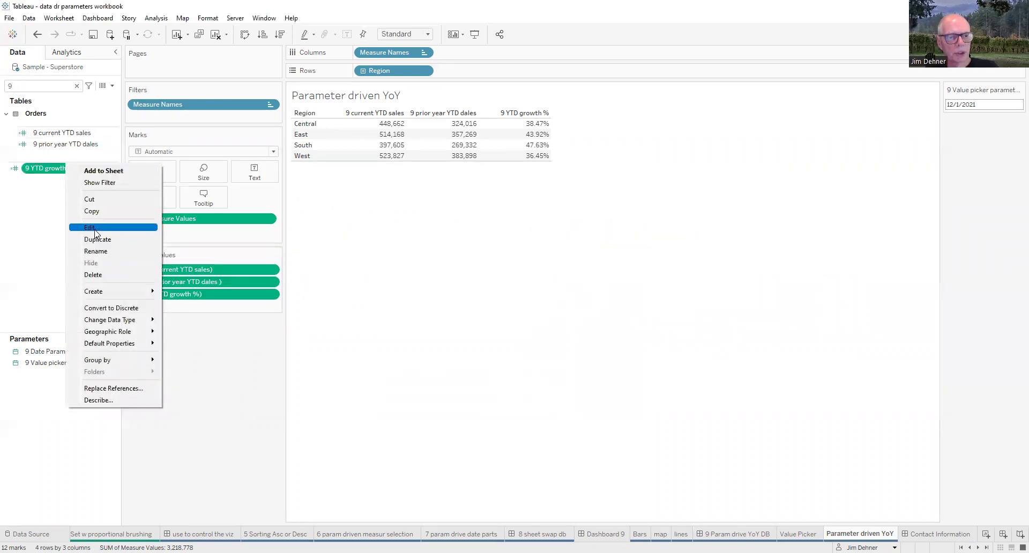
click(95, 229)
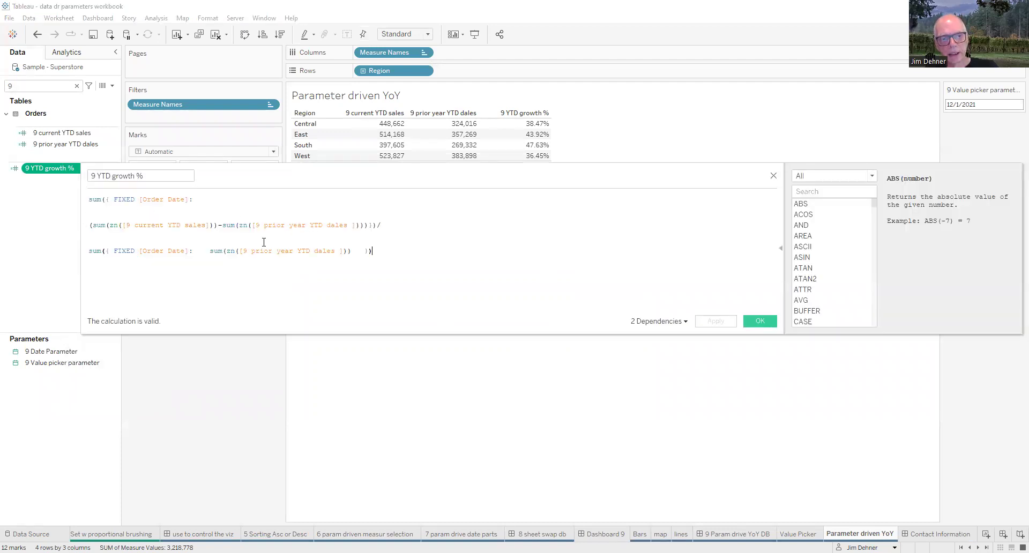
click(772, 177)
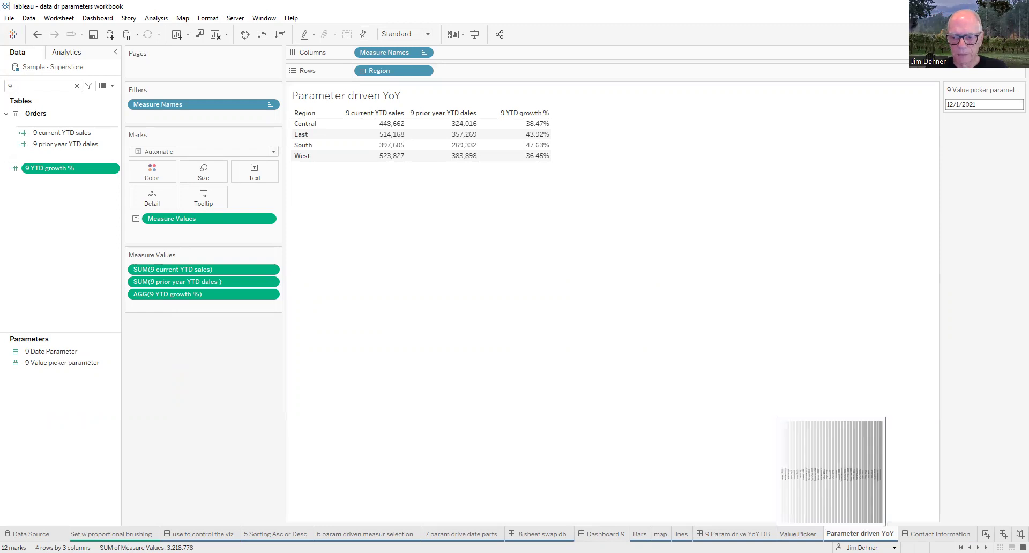
- On the Value Picker sheet, check the date level and discrete setting of the Order Date field on Columns
click(798, 534)
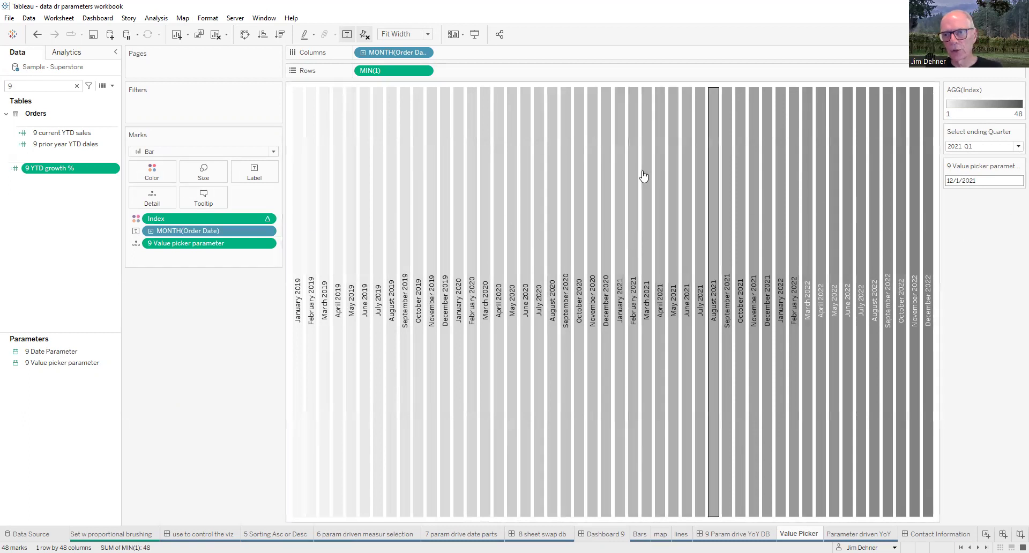
right_click(411, 59)
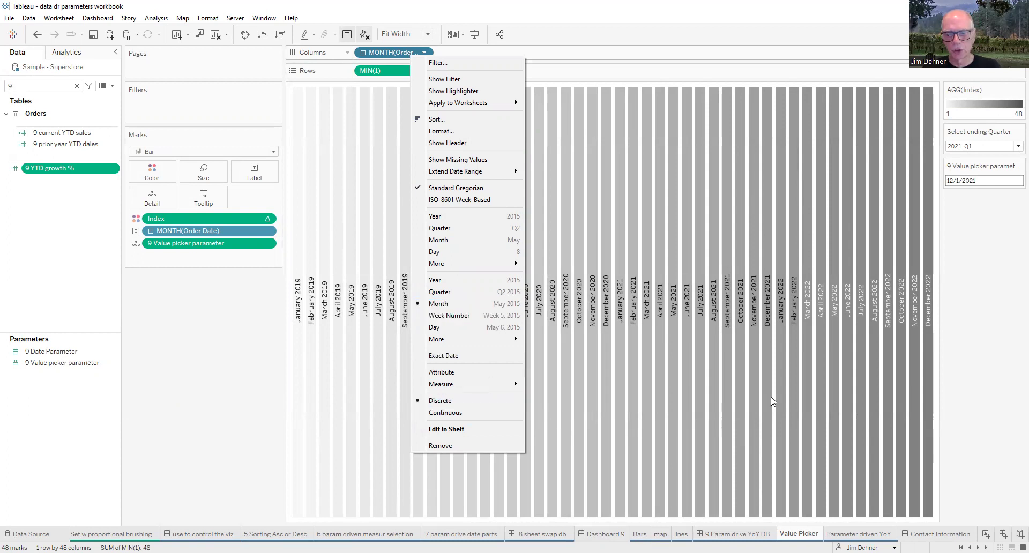
click(749, 524)
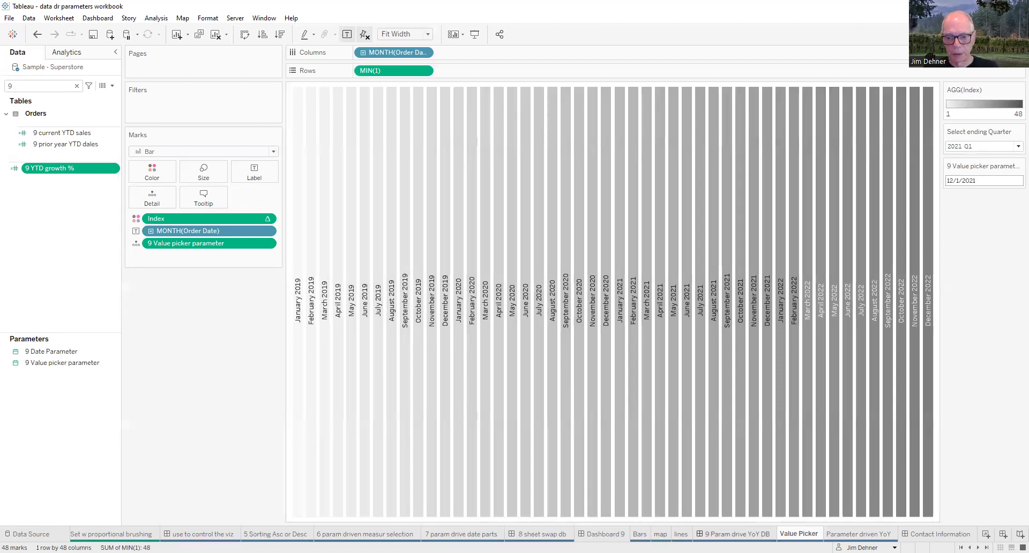
- On the 9 Param drive YoY DB dashboard, review the Parameter1 action's source sheet, target parameter and source field options
click(737, 534)
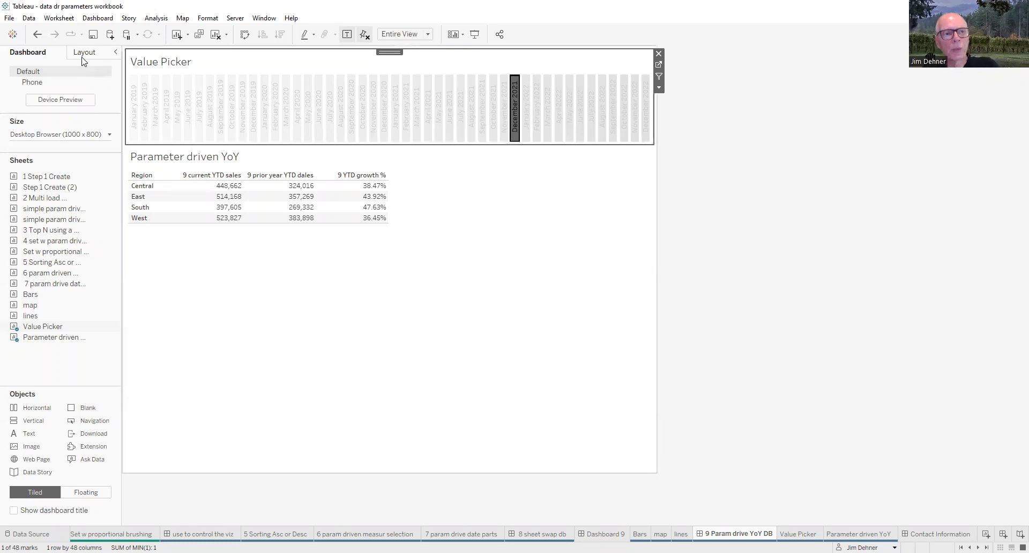
click(97, 20)
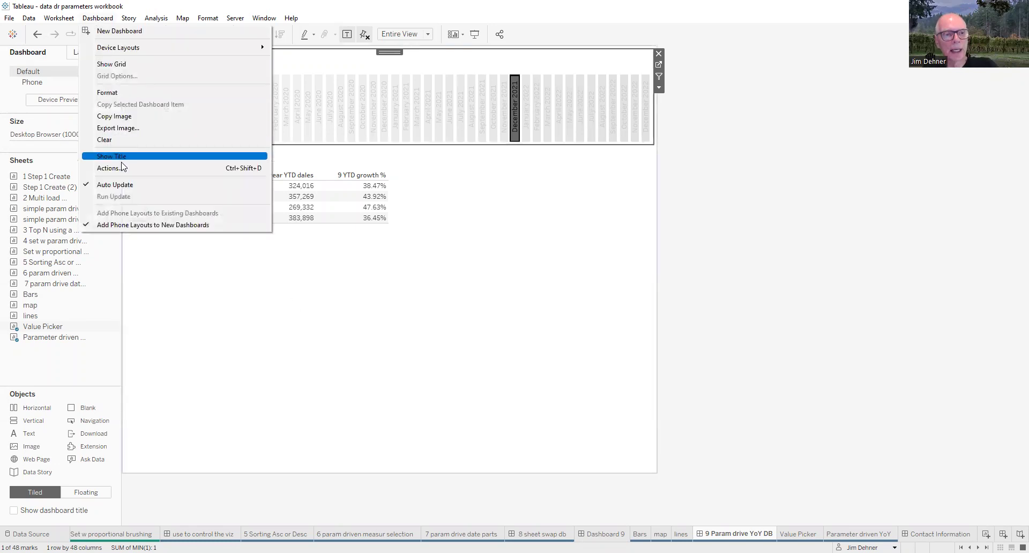
click(120, 169)
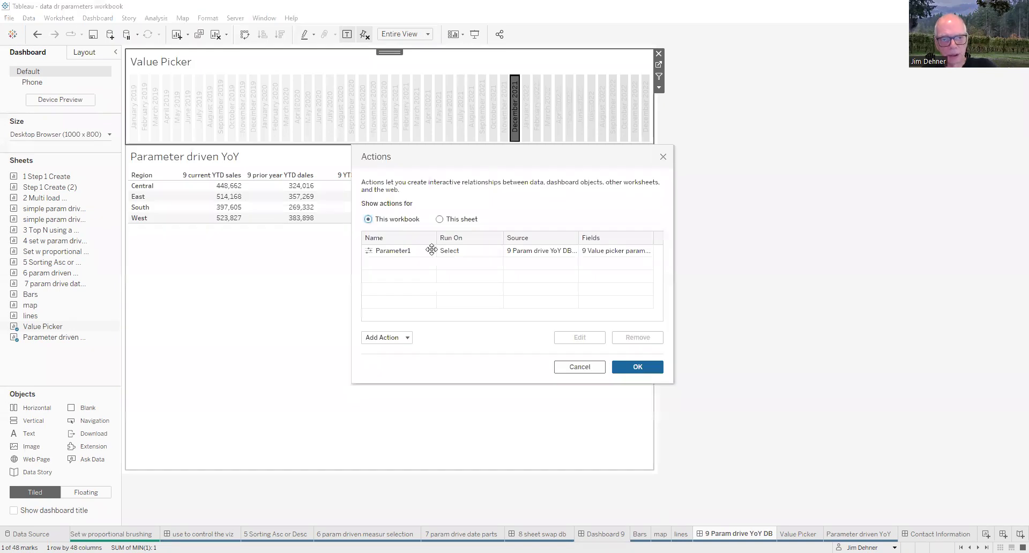
drag(512, 157, 446, 246)
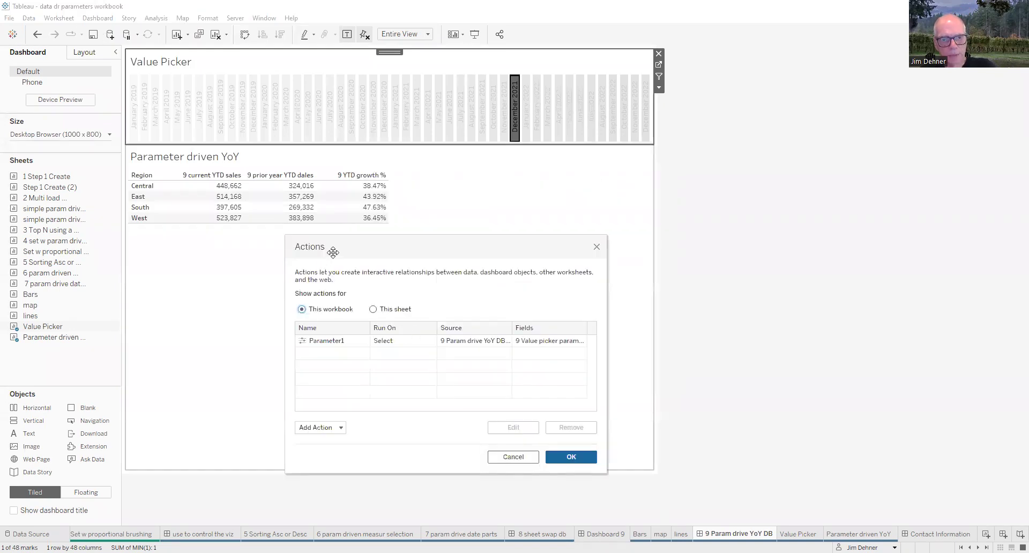
click(342, 346)
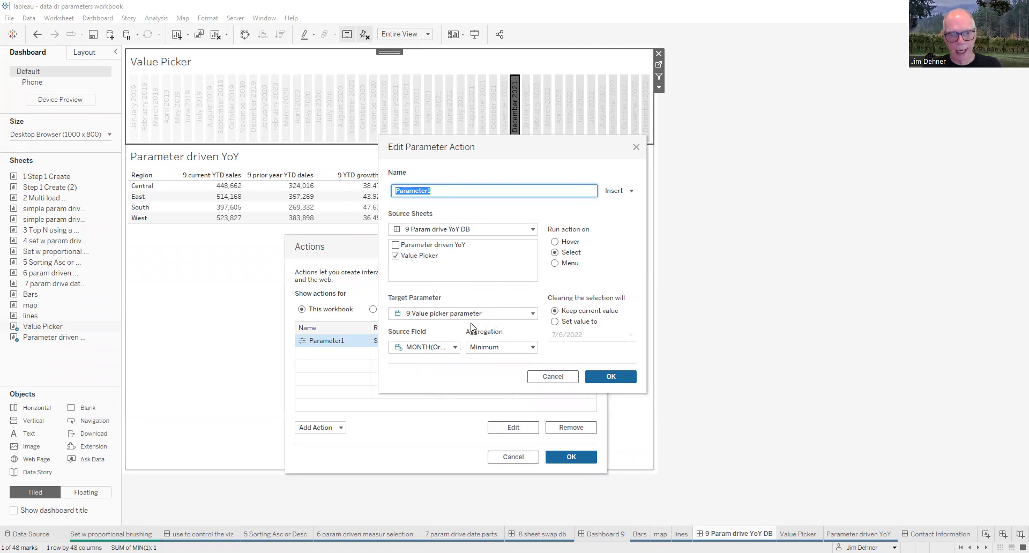
click(456, 353)
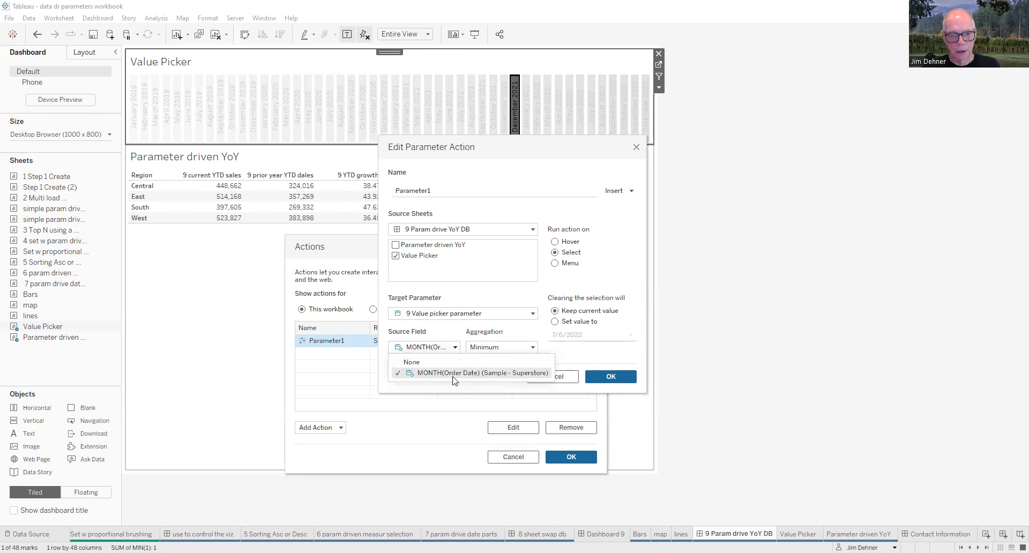
click(519, 329)
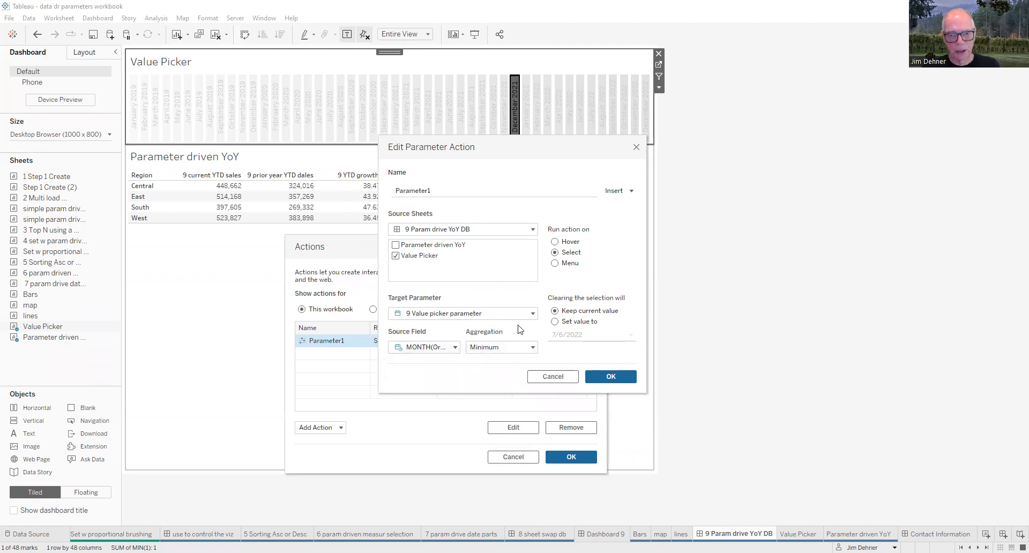
click(608, 379)
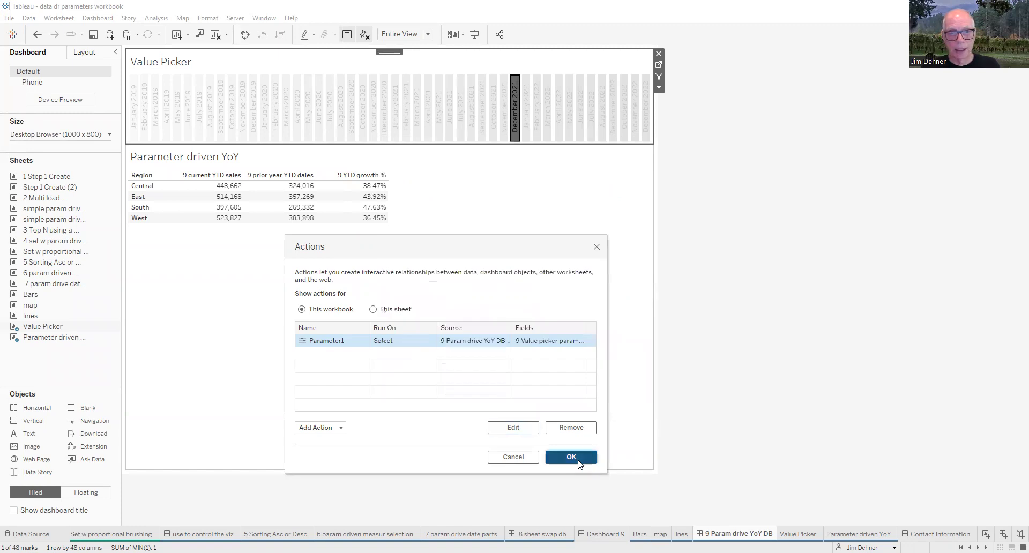
click(570, 457)
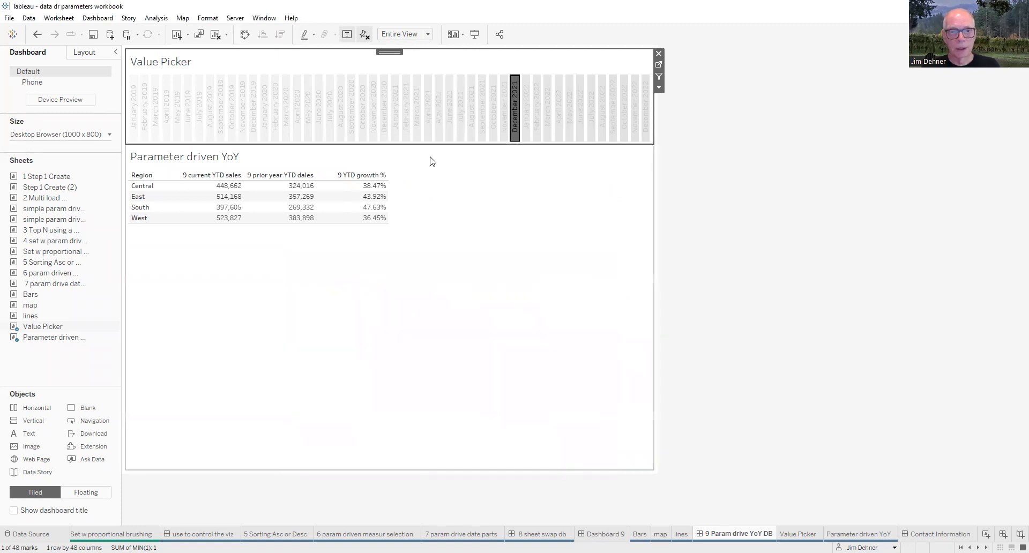
- Select June 2021 and finally February 2021 in the dashboard's Value Picker, and open the Contact Information dashboard
click(450, 120)
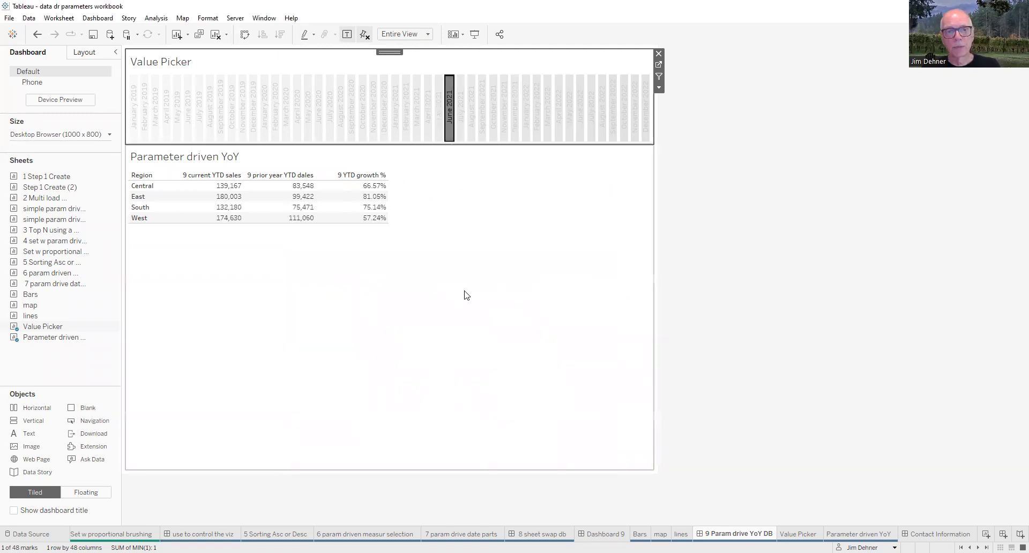
click(406, 107)
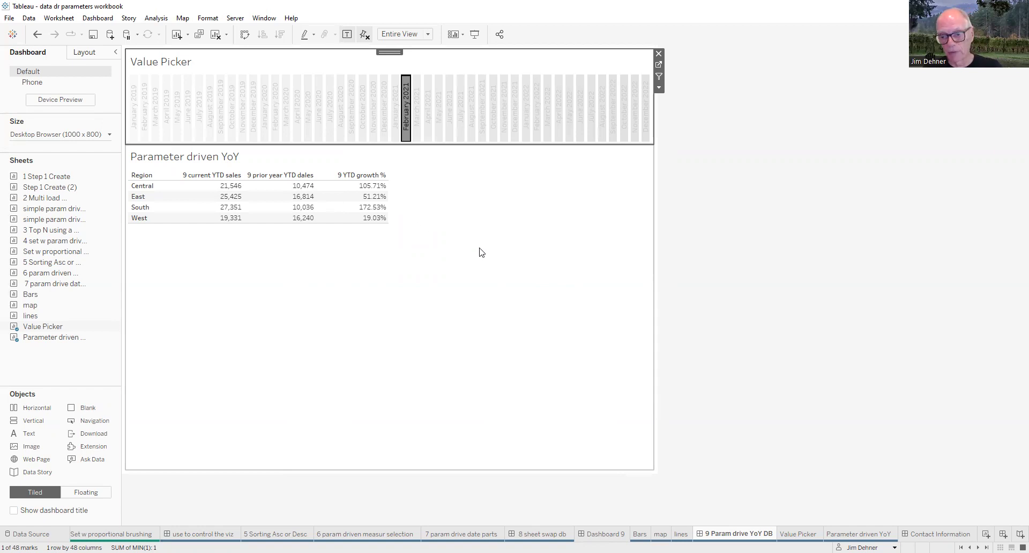
click(938, 534)
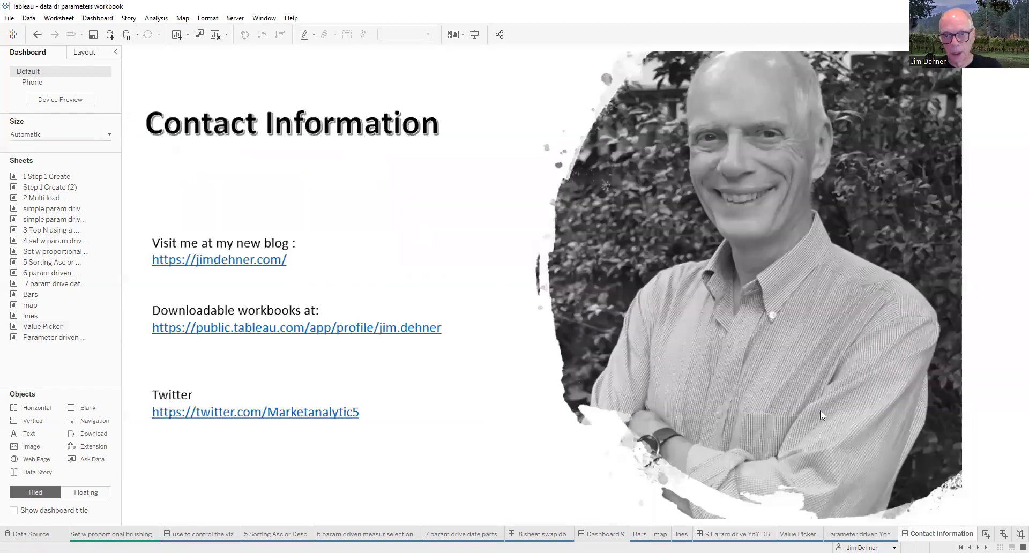